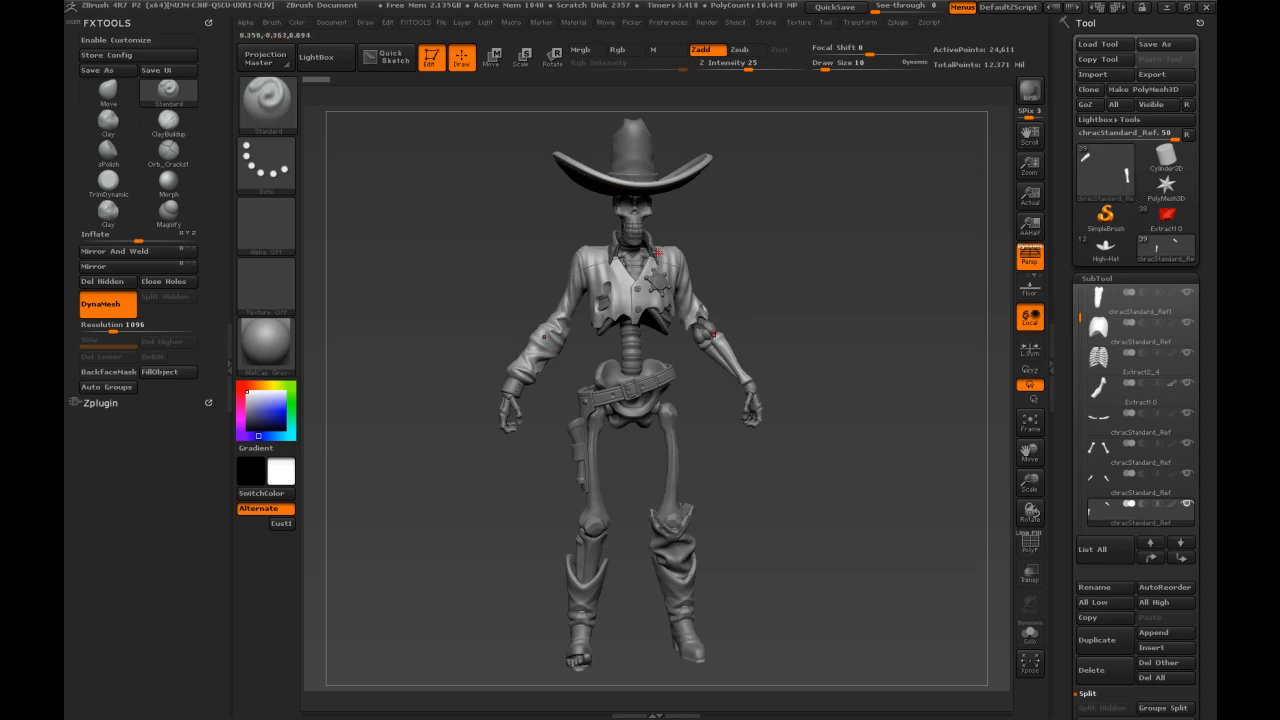
Delete the Extract3_3 torn trouser-leg subtool and confirm the deletion.
mouse_move(842, 291)
left_mouse_down()
mouse_move(872, 285)
mouse_move(834, 273)
mouse_move(844, 235)
mouse_move(861, 328)
mouse_move(848, 296)
left_mouse_up()
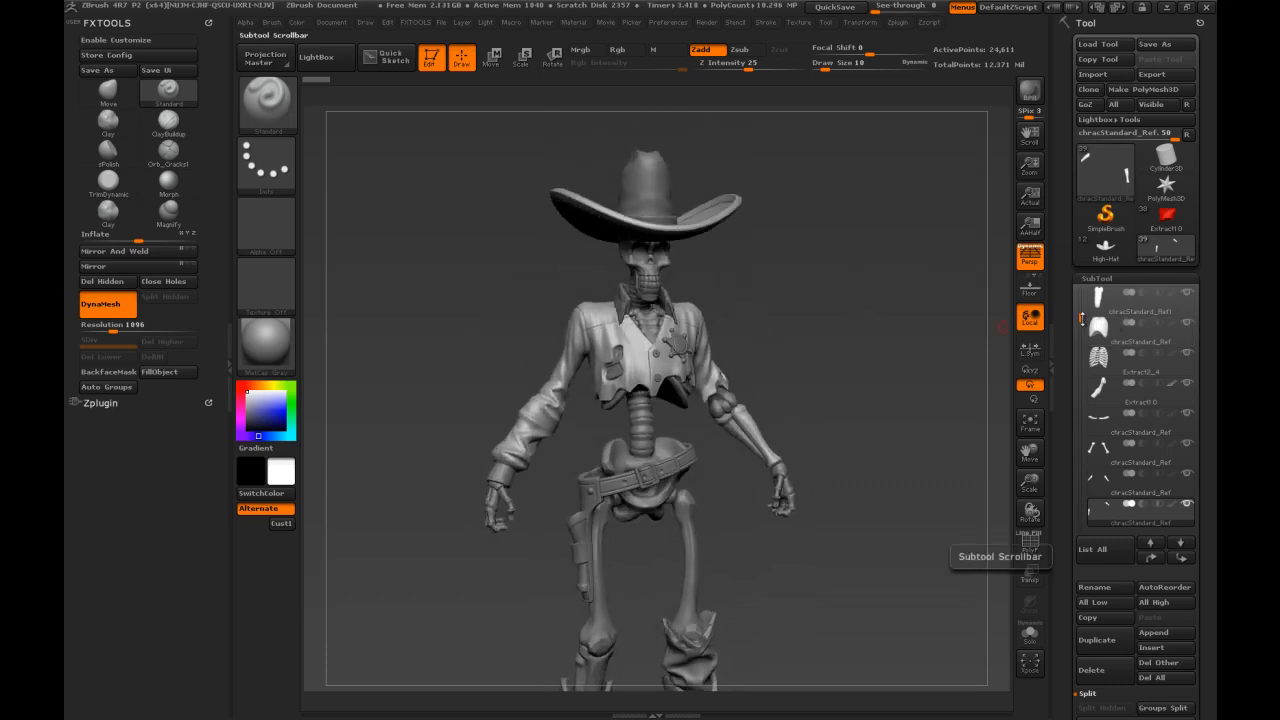
left_click_drag(1080, 318, 1080, 291)
left_click_drag(912, 408, 907, 249, "alt")
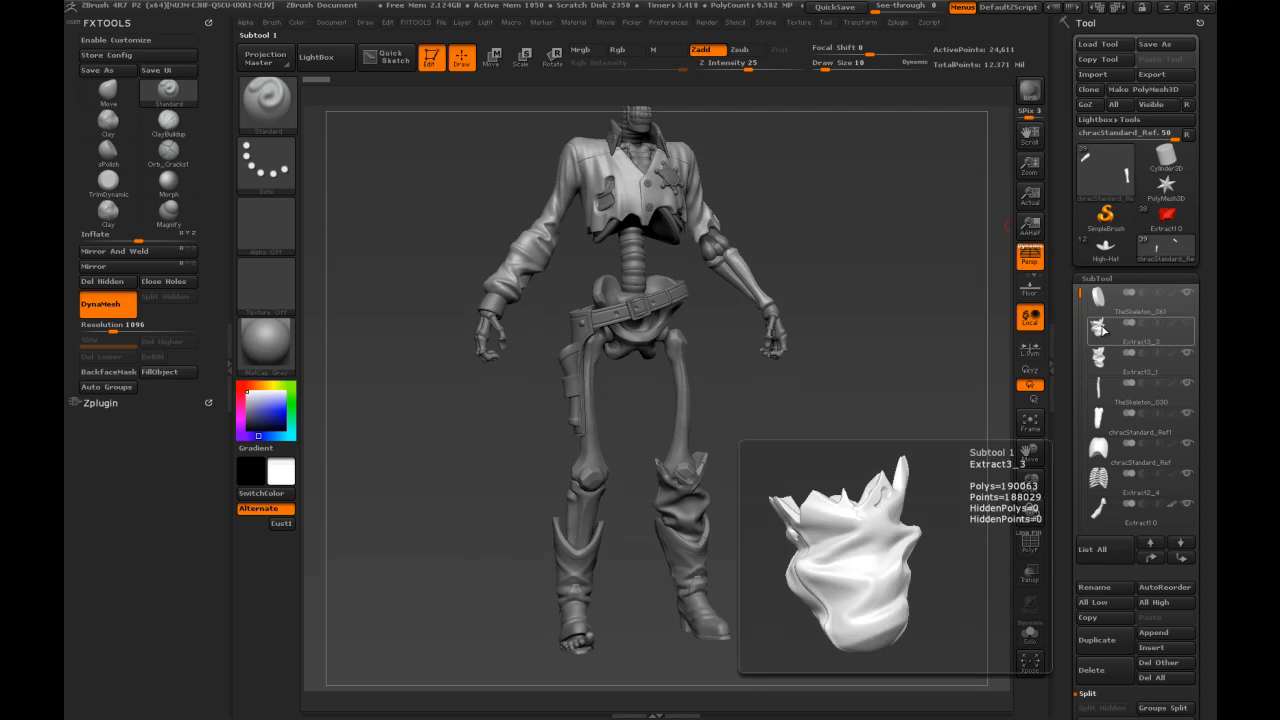
left_click(1103, 330)
left_click_drag(873, 497, 577, 500)
left_click_drag(836, 486, 906, 477)
scroll(1063, 600, "down", 3)
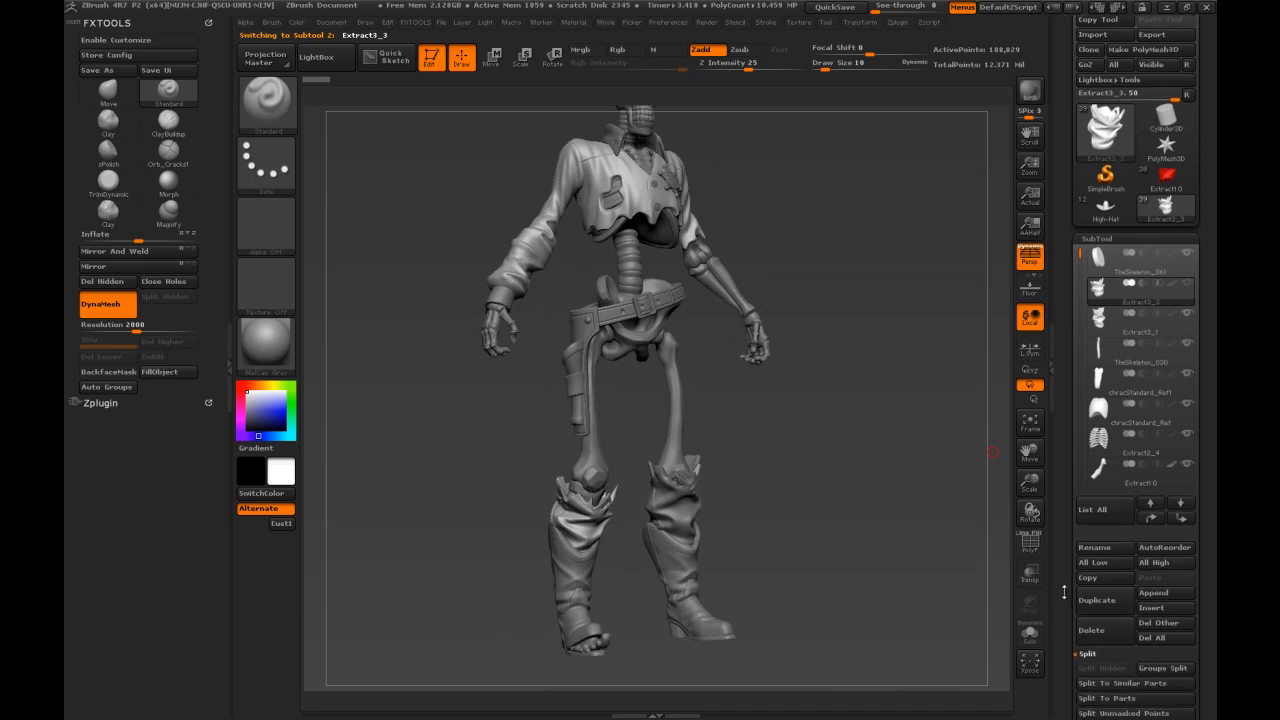
left_click(1097, 560)
left_click(968, 590)
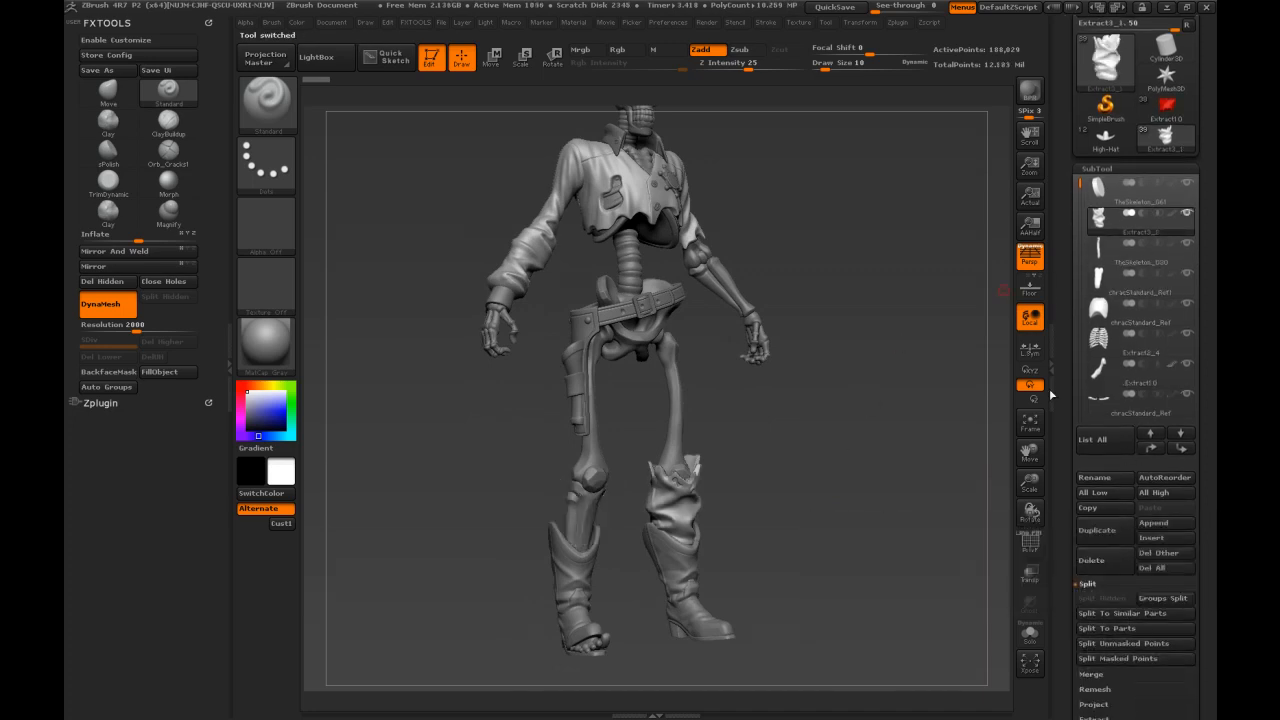
Select the rib cage volume subtool beneath the vest and check it with Solo mode.
mouse_move(890, 360)
left_mouse_down()
mouse_move(850, 310)
mouse_move(850, 265)
mouse_move(891, 440)
mouse_move(873, 386)
left_mouse_up()
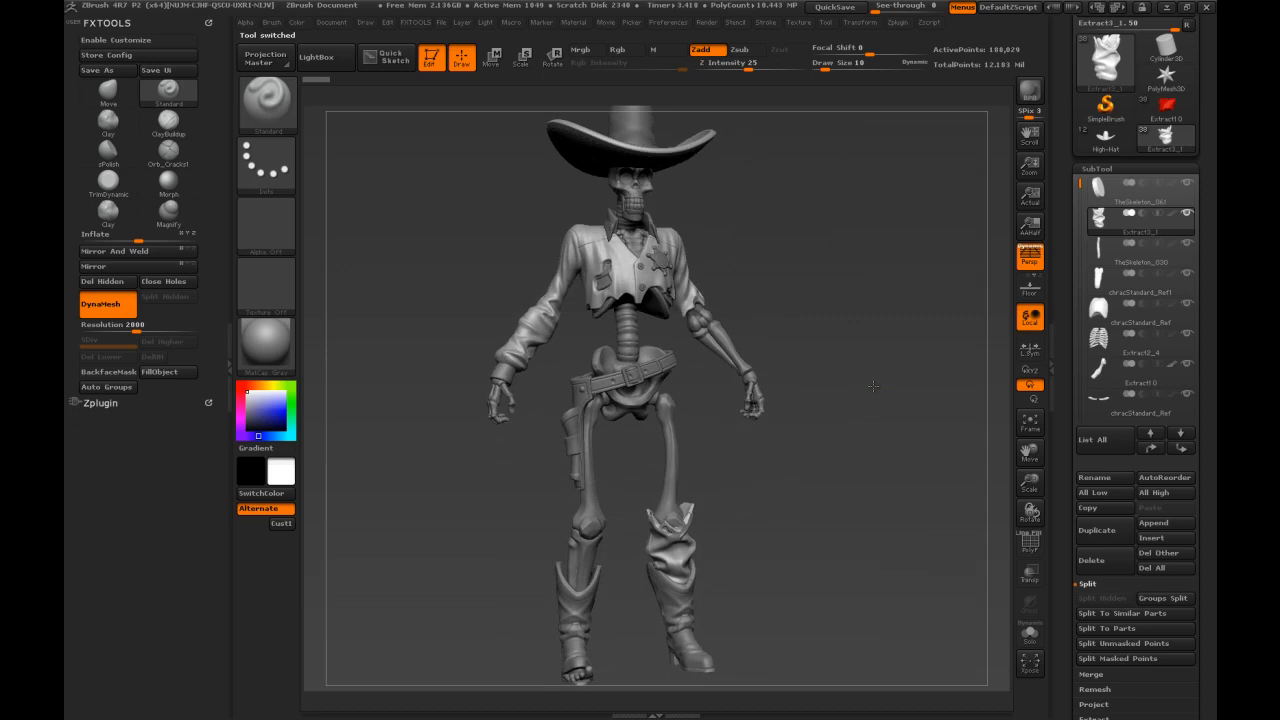
left_click(1098, 310)
mouse_move(837, 448)
left_mouse_down()
mouse_move(860, 376)
mouse_move(785, 308)
mouse_move(789, 328)
mouse_move(760, 313)
left_mouse_up()
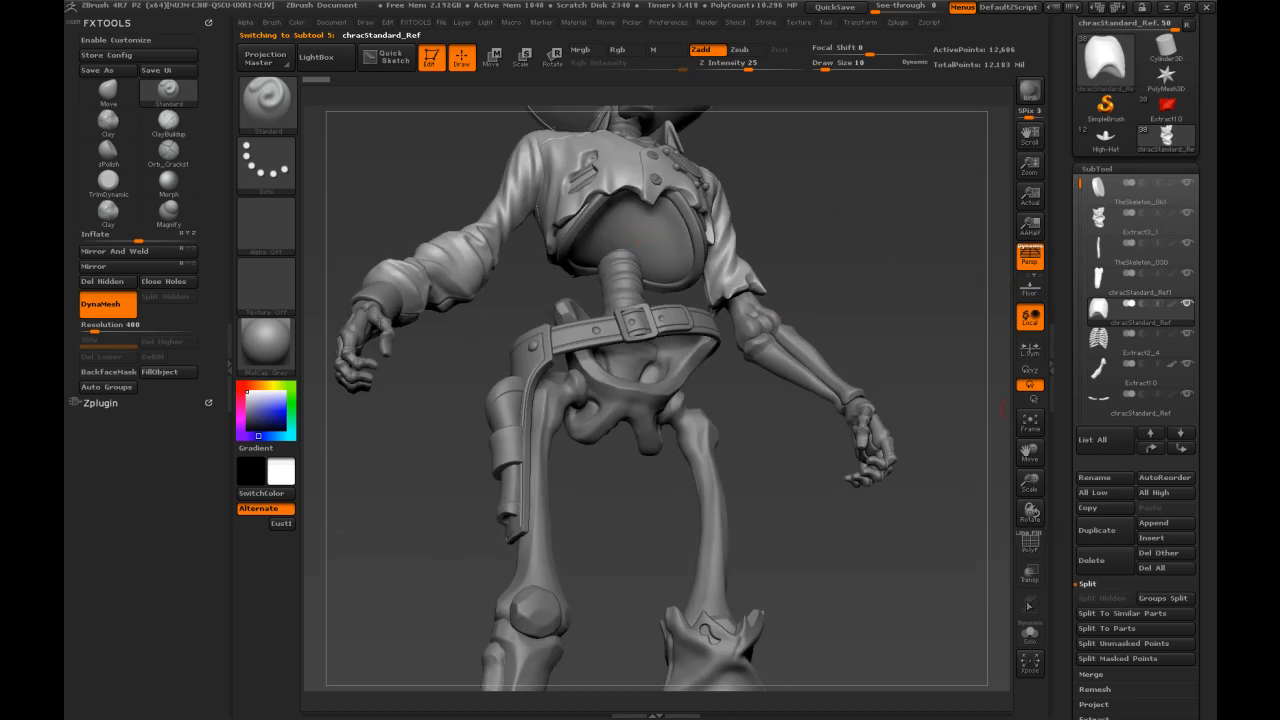
left_click(1030, 641)
left_click(1031, 647)
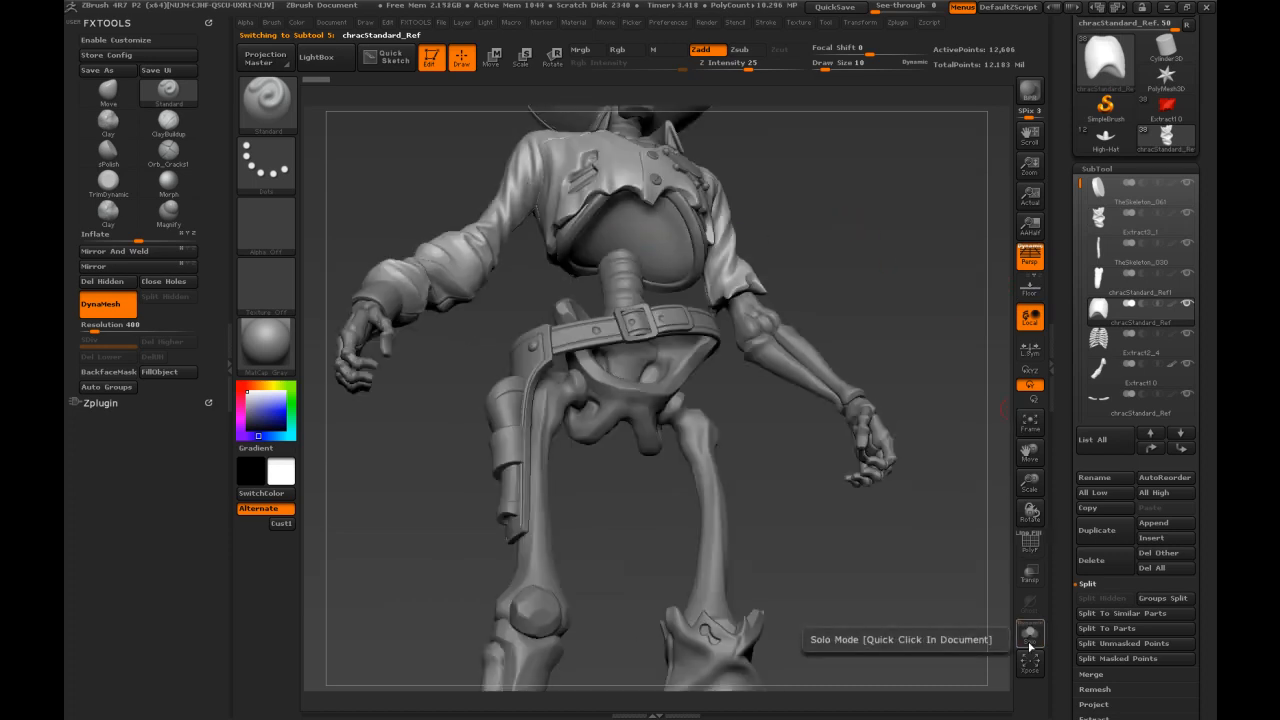
left_click(1030, 647)
left_click(1030, 647)
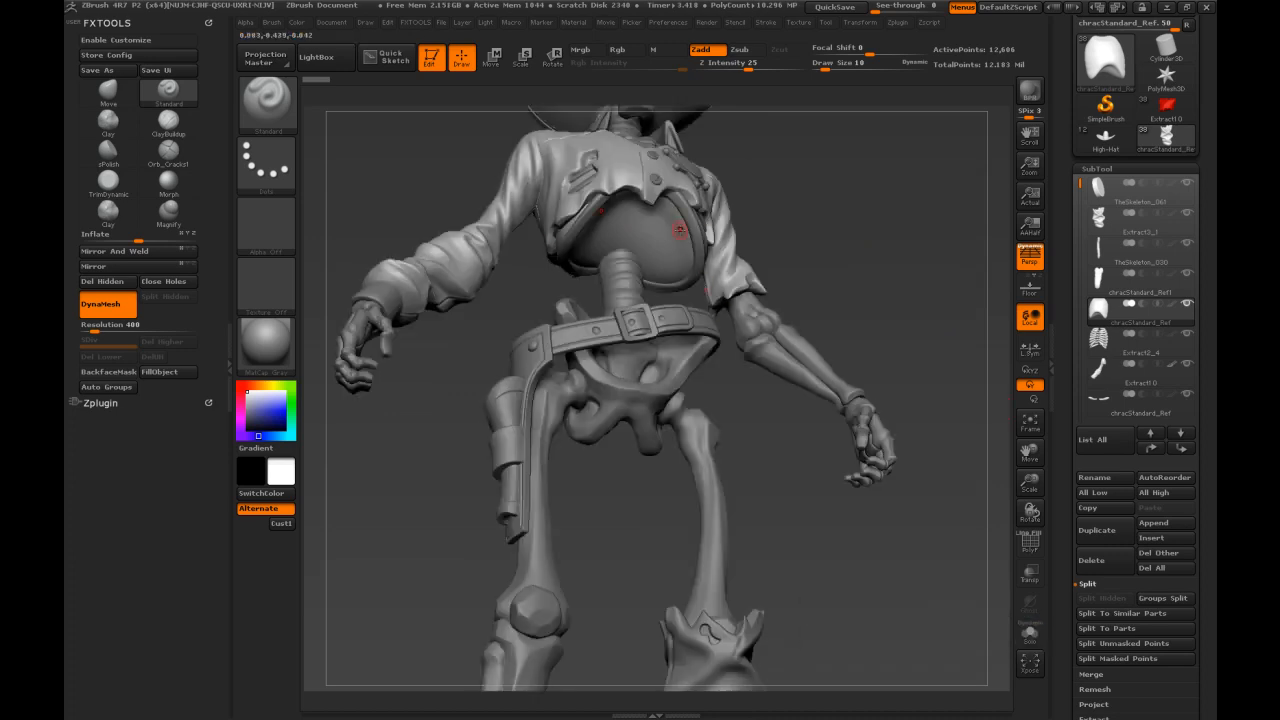
Select the TheSkeleton_061 subtool on the model, toggle Solo mode, and inspect the legs from behind.
mouse_move(898, 207)
left_mouse_down()
mouse_move(816, 622)
mouse_move(805, 490)
mouse_move(857, 490)
mouse_move(702, 478)
left_mouse_up()
left_click(700, 472, "alt")
mouse_move(887, 512)
left_mouse_down()
mouse_move(815, 510)
mouse_move(741, 374)
mouse_move(731, 290)
left_mouse_up()
left_click(1033, 646)
left_click(1033, 646)
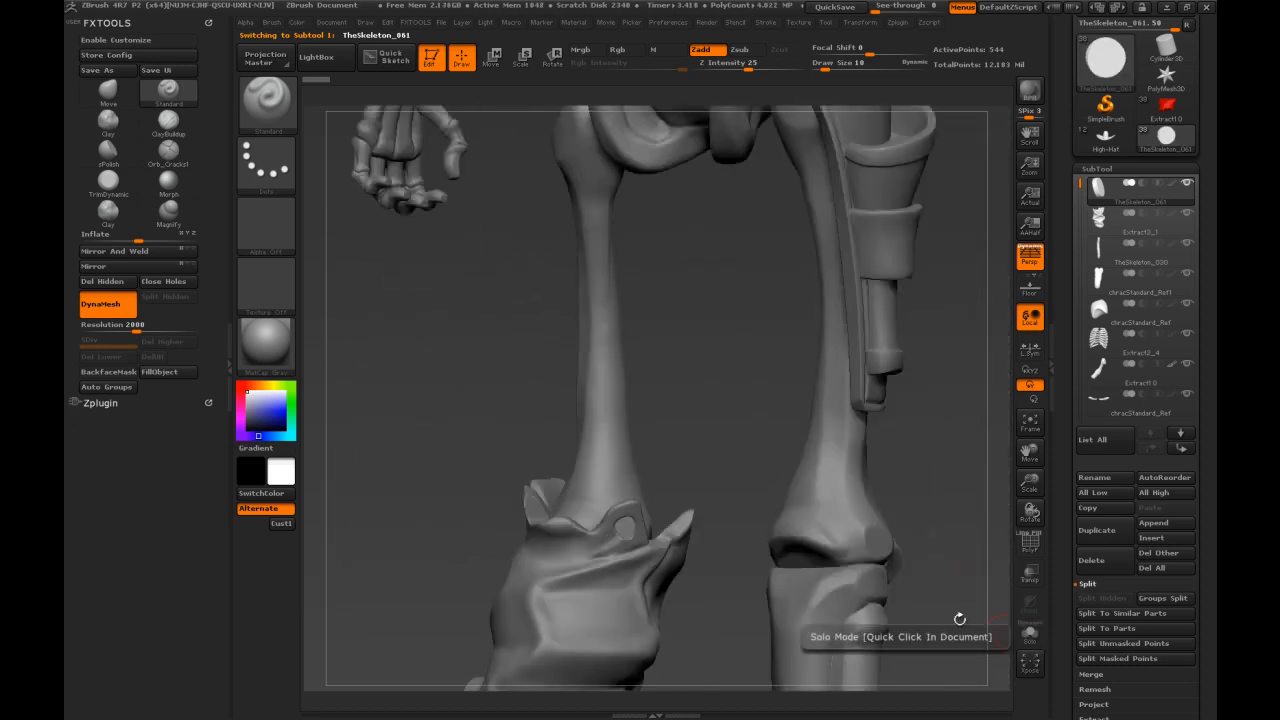
Isolate the torn trouser-leg subtool Extract3_1, inspect its ragged upper edge, and restore the full model.
left_click(678, 553, "alt")
left_click(1031, 637)
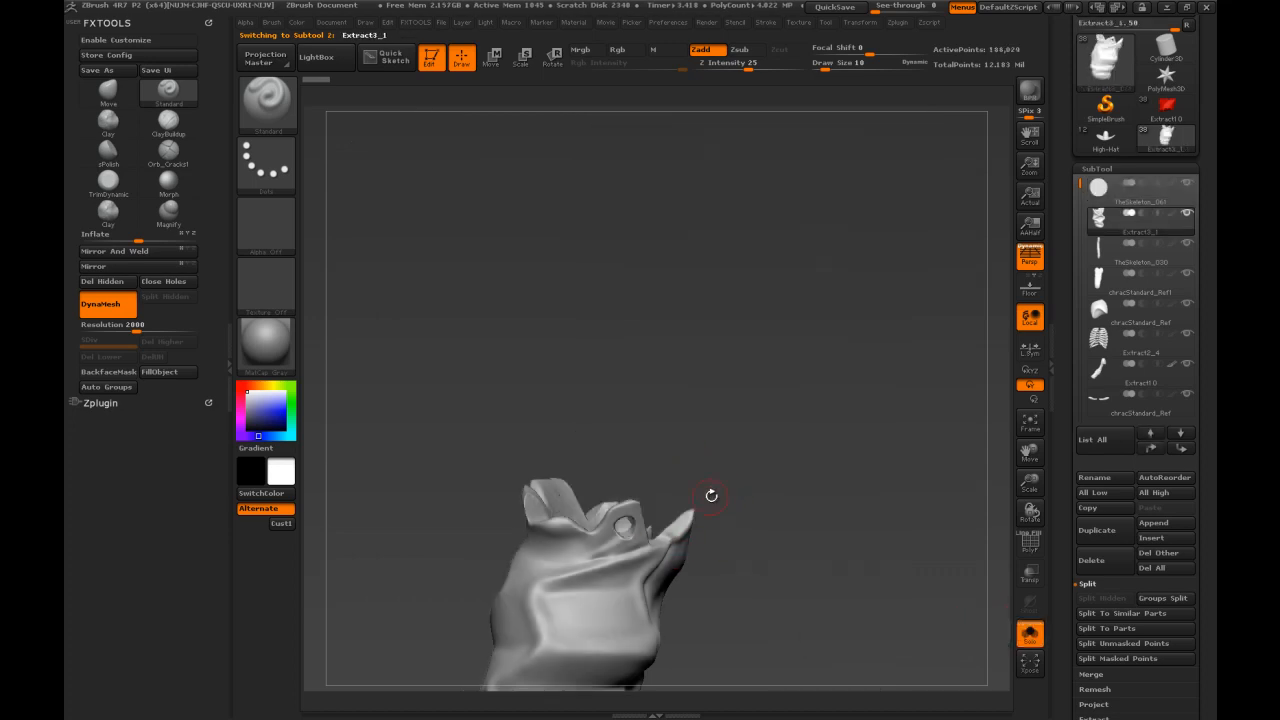
left_click_drag(625, 521, 652, 506)
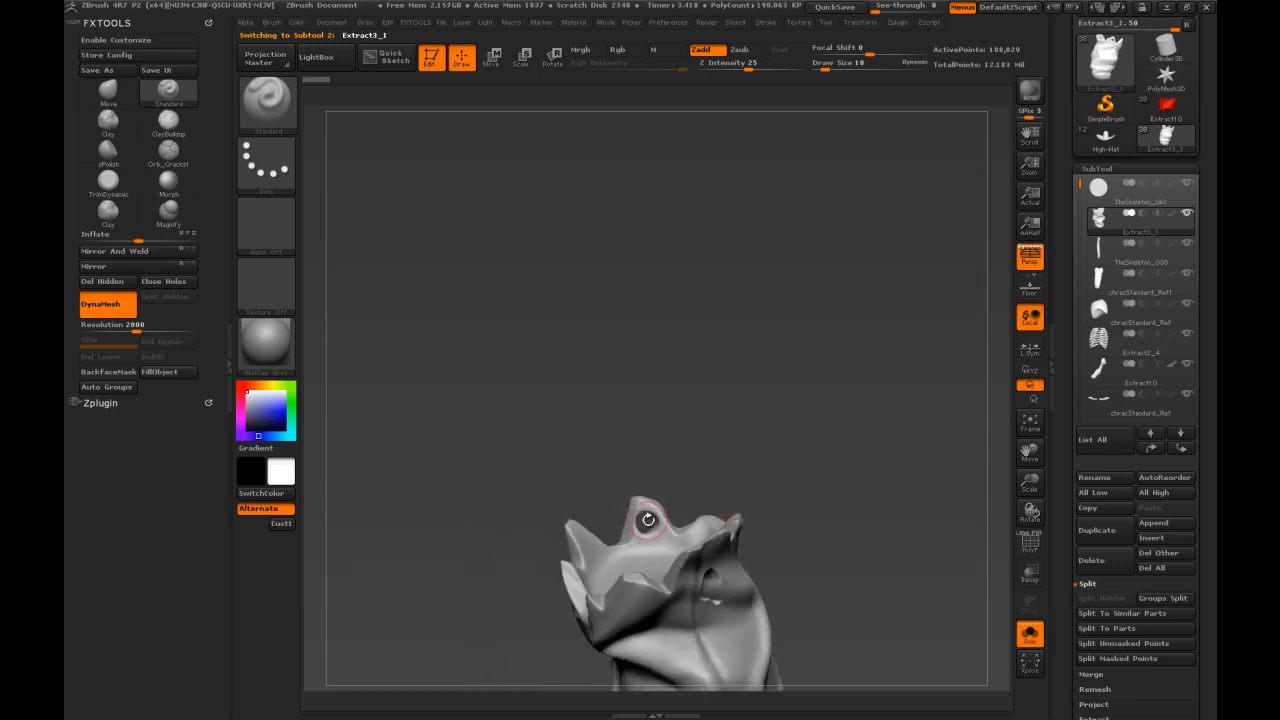
left_click_drag(688, 403, 720, 430)
left_click(1031, 637)
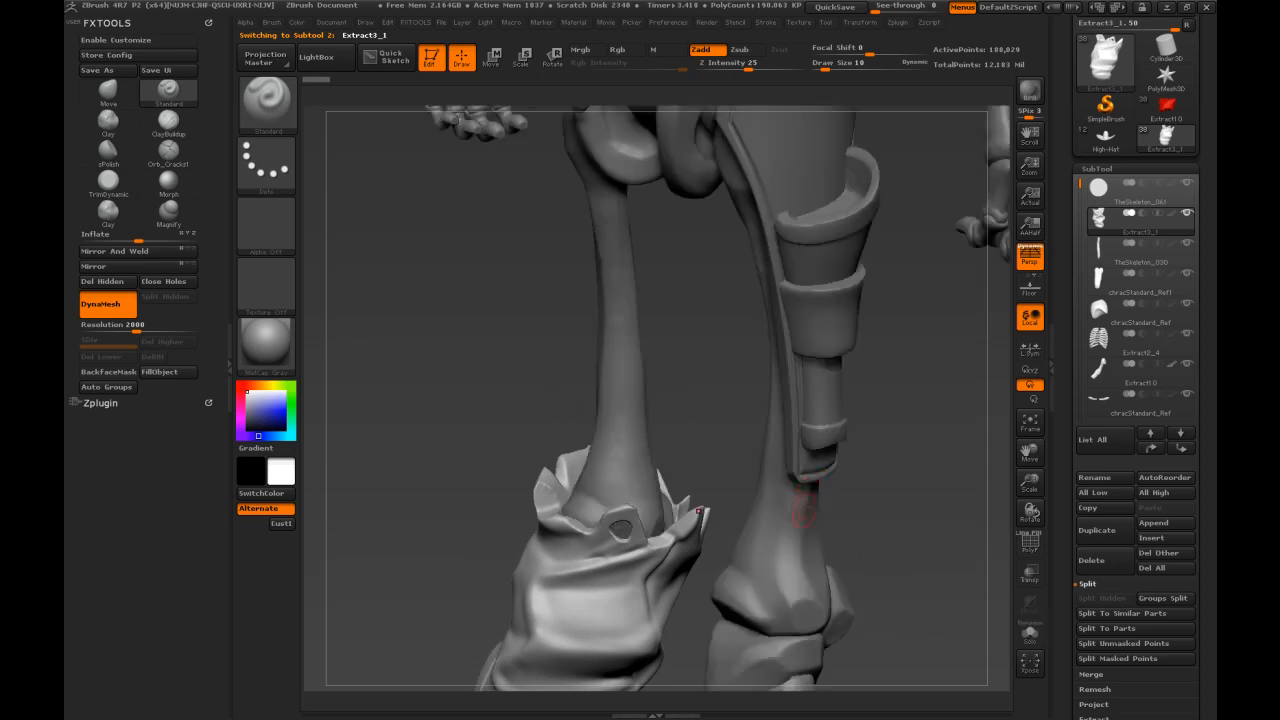
Select the tapered piece inside the holster band, inspect it in isolation, and restore the full model.
left_click_drag(554, 427, 533, 300, "alt")
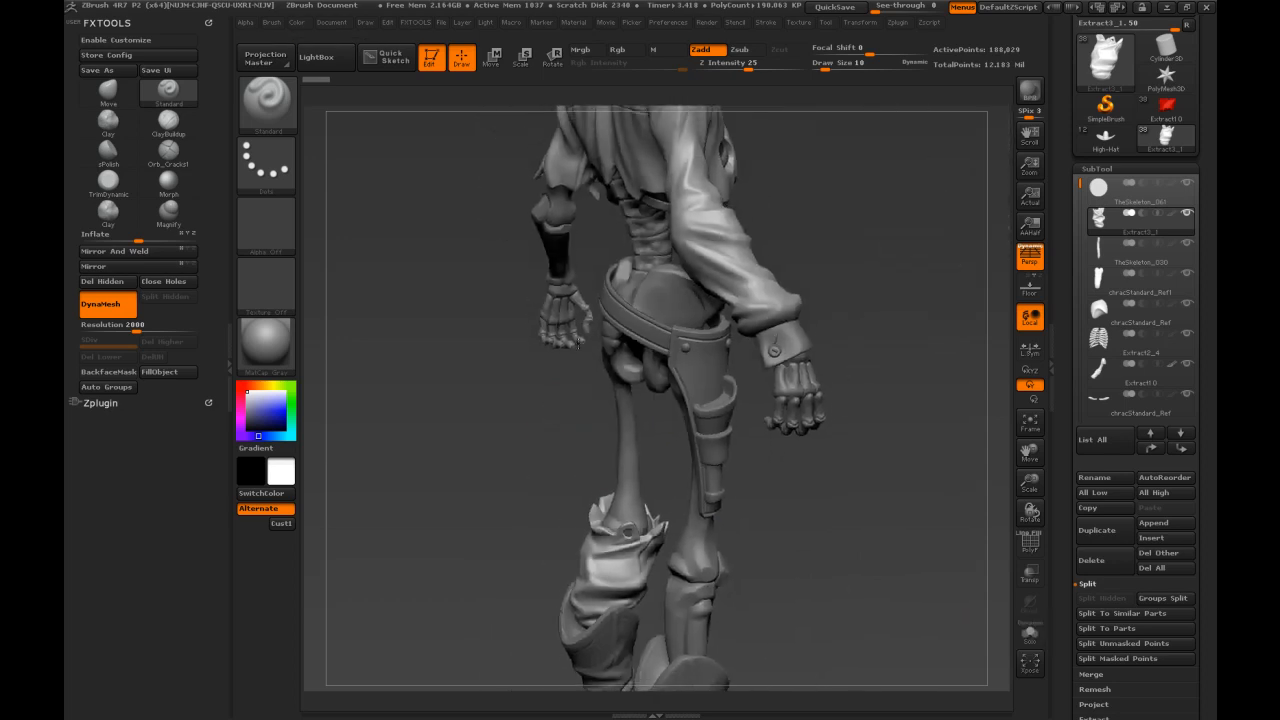
left_click_drag(851, 483, 720, 466)
left_click(648, 515, "alt")
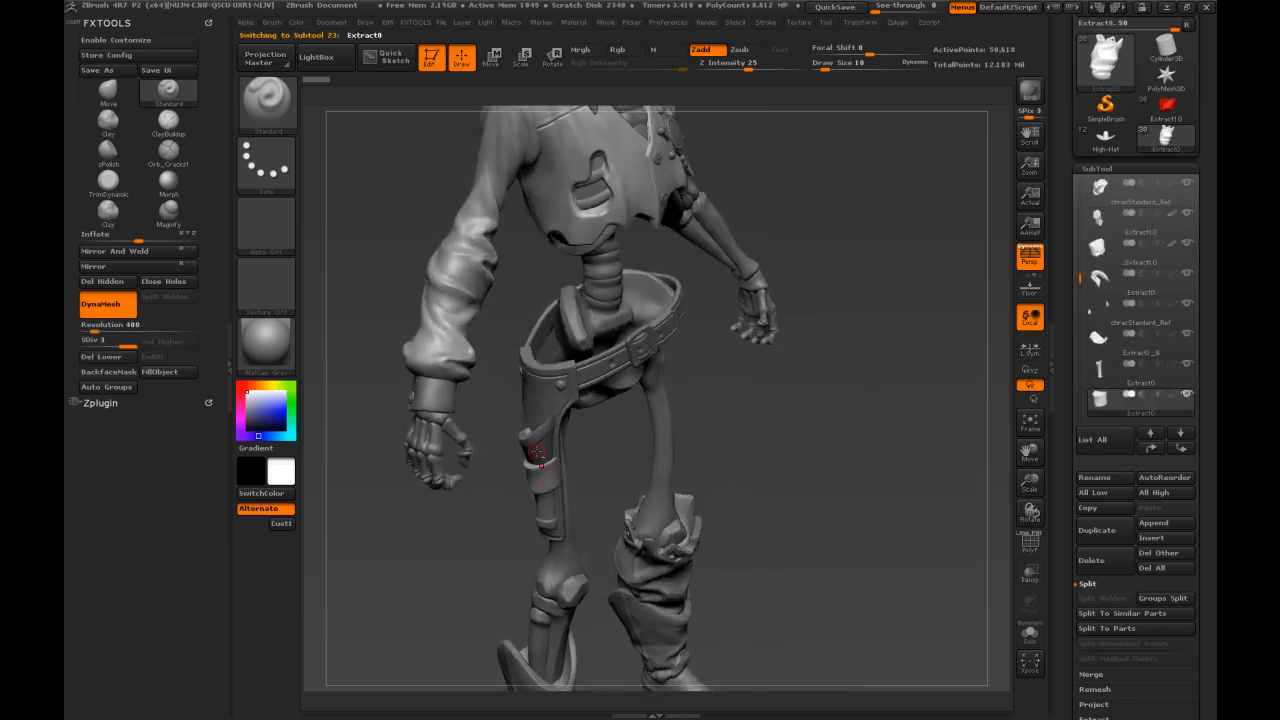
left_click(540, 458, "alt")
left_click(1030, 633)
left_click_drag(835, 518, 776, 520)
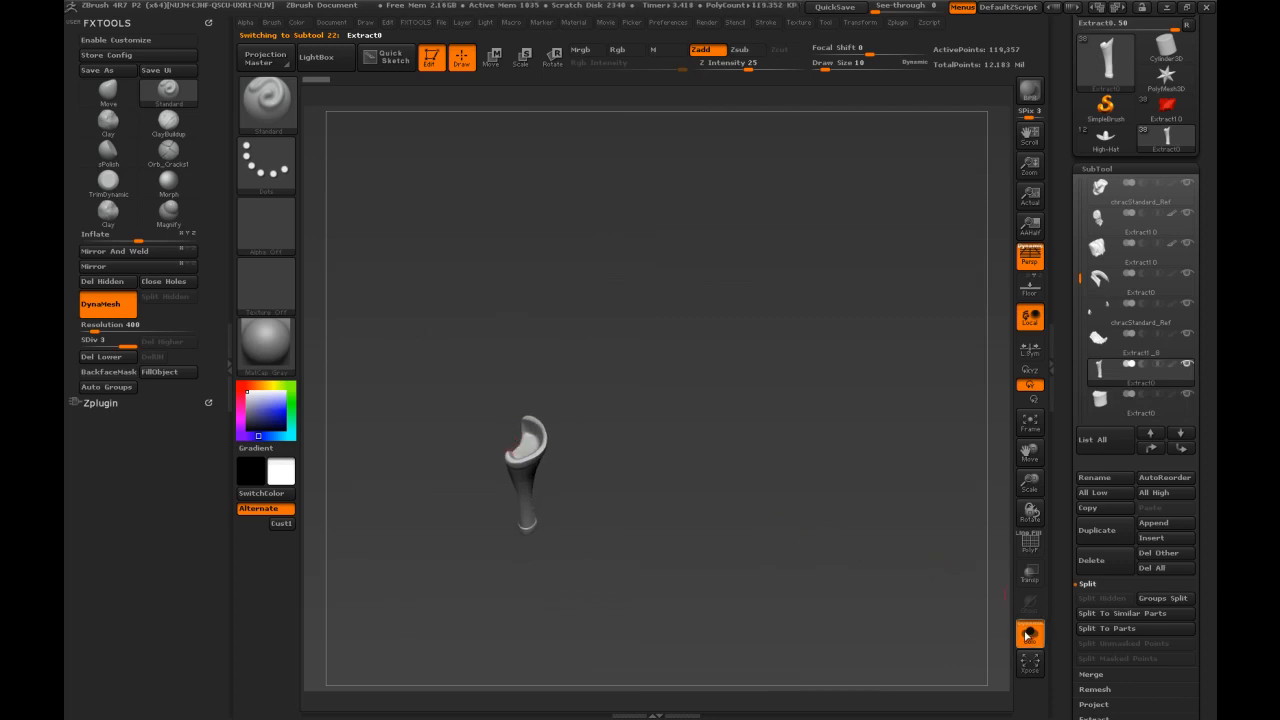
left_click(1027, 635)
Select the waist belt loop, inspect it in isolation from several angles, and restore the full model.
left_click_drag(773, 430, 717, 437)
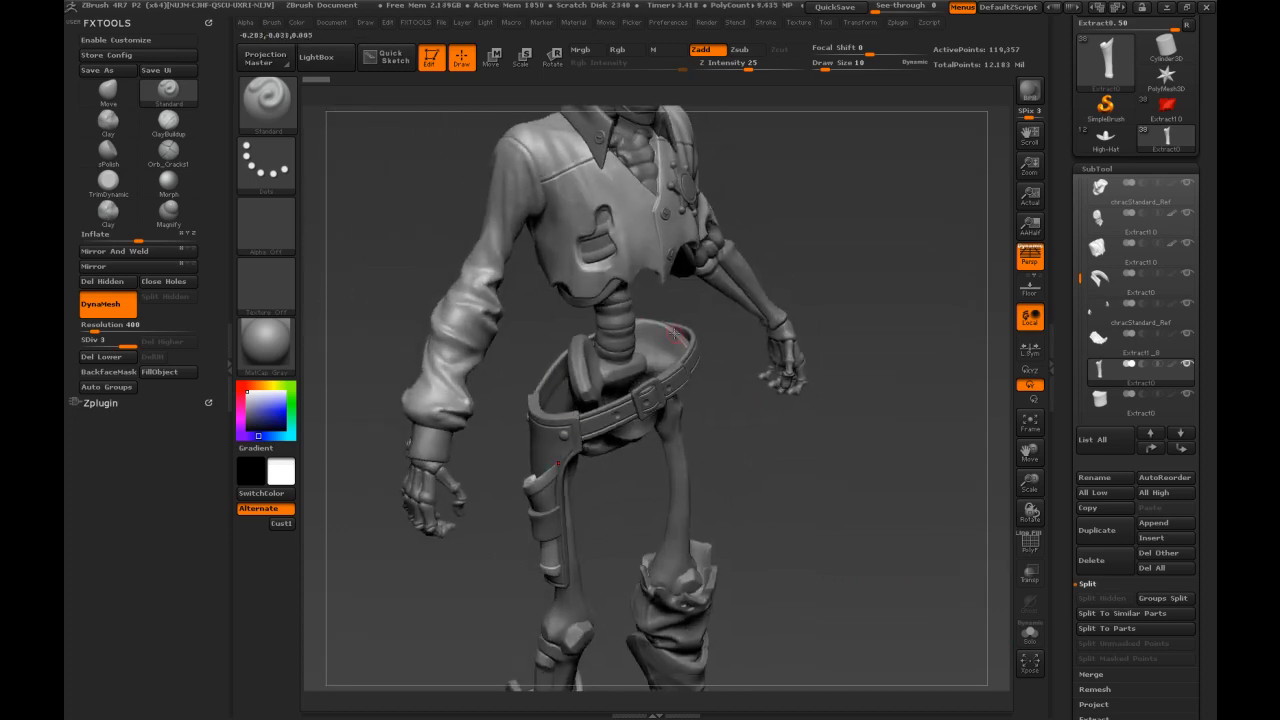
left_click_drag(736, 363, 670, 367)
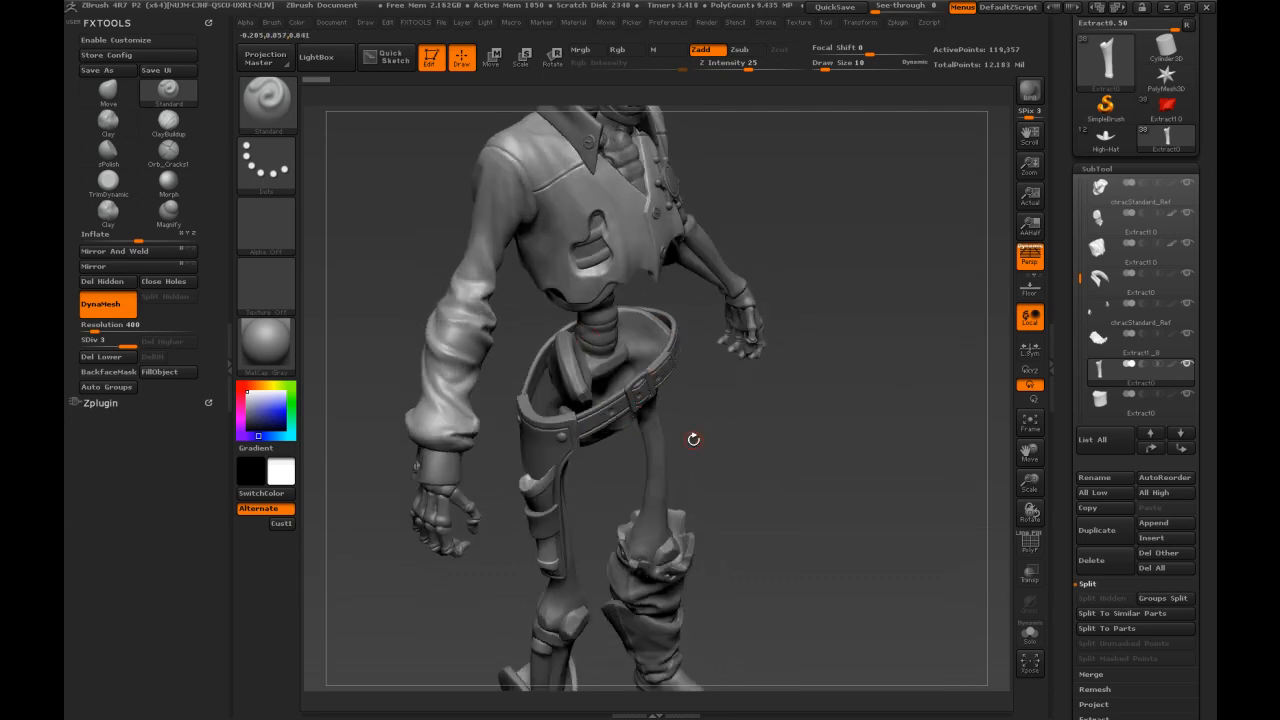
left_click(685, 345, "alt")
left_click(1029, 633)
left_click_drag(883, 517, 584, 351)
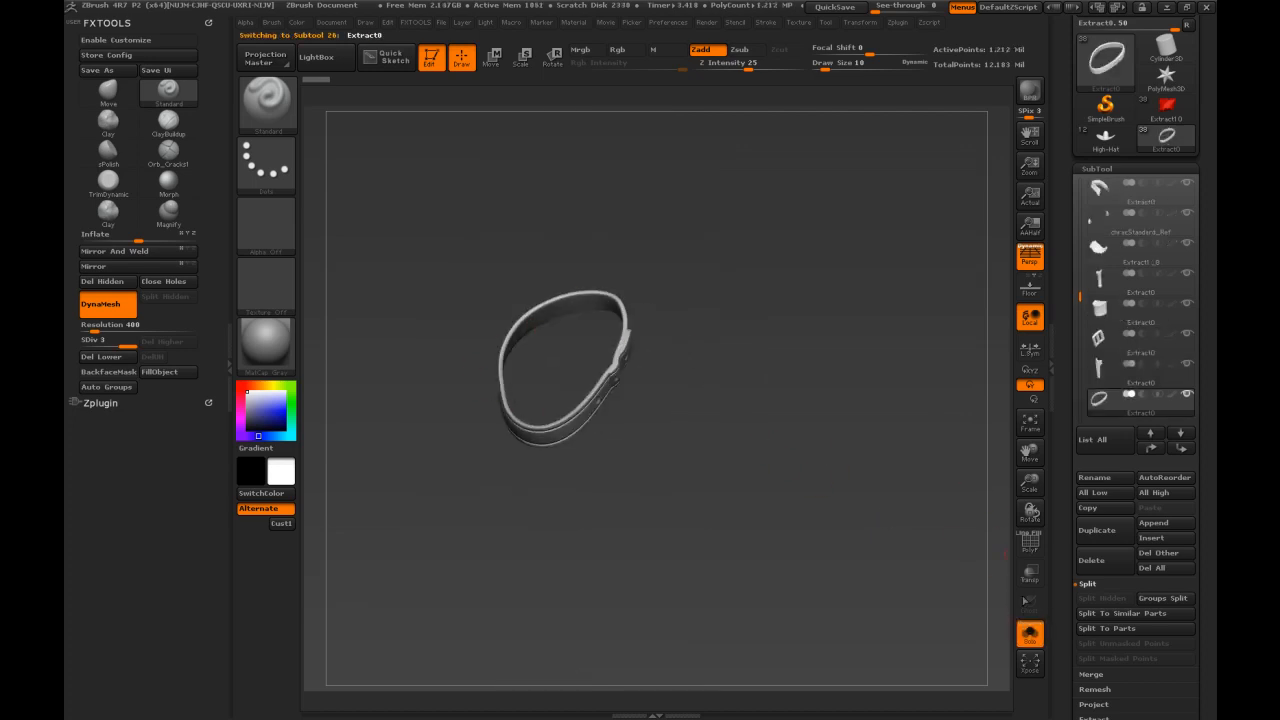
left_click(1029, 632)
Switch to the Extract10 tool with the red vest and view the whole skeleton.
left_click_drag(842, 486, 825, 409)
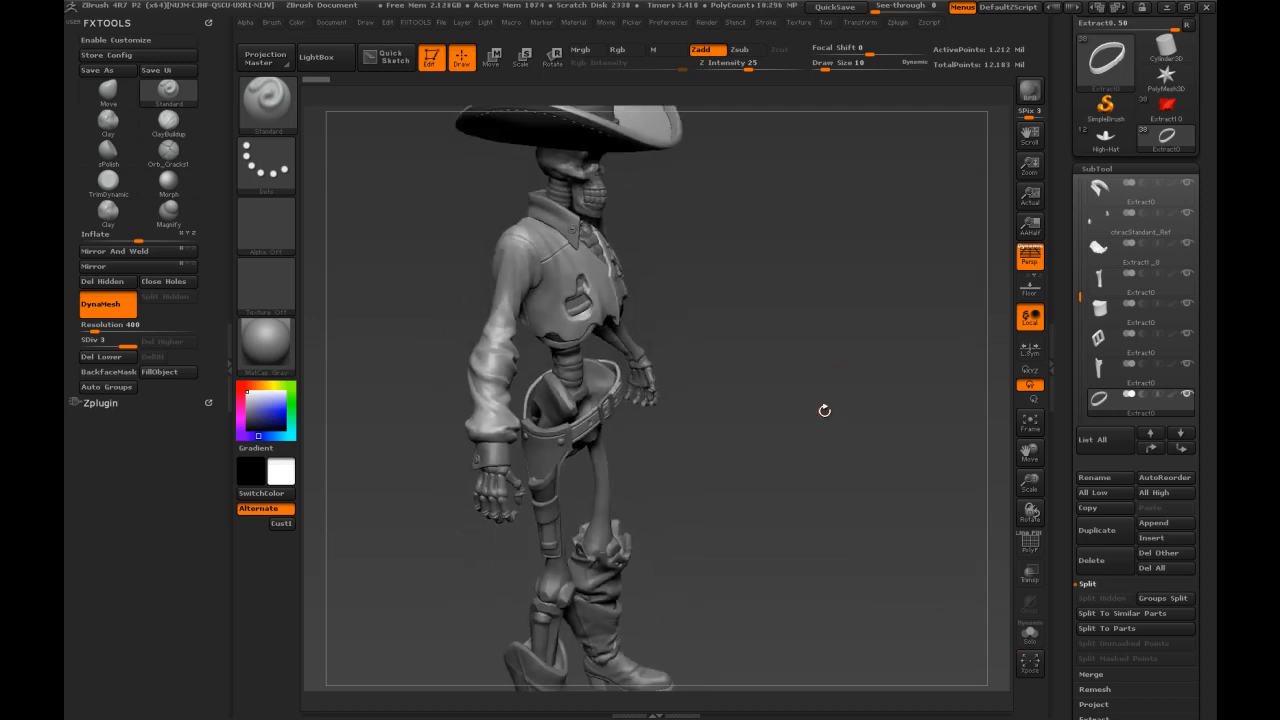
left_click_drag(841, 414, 831, 366)
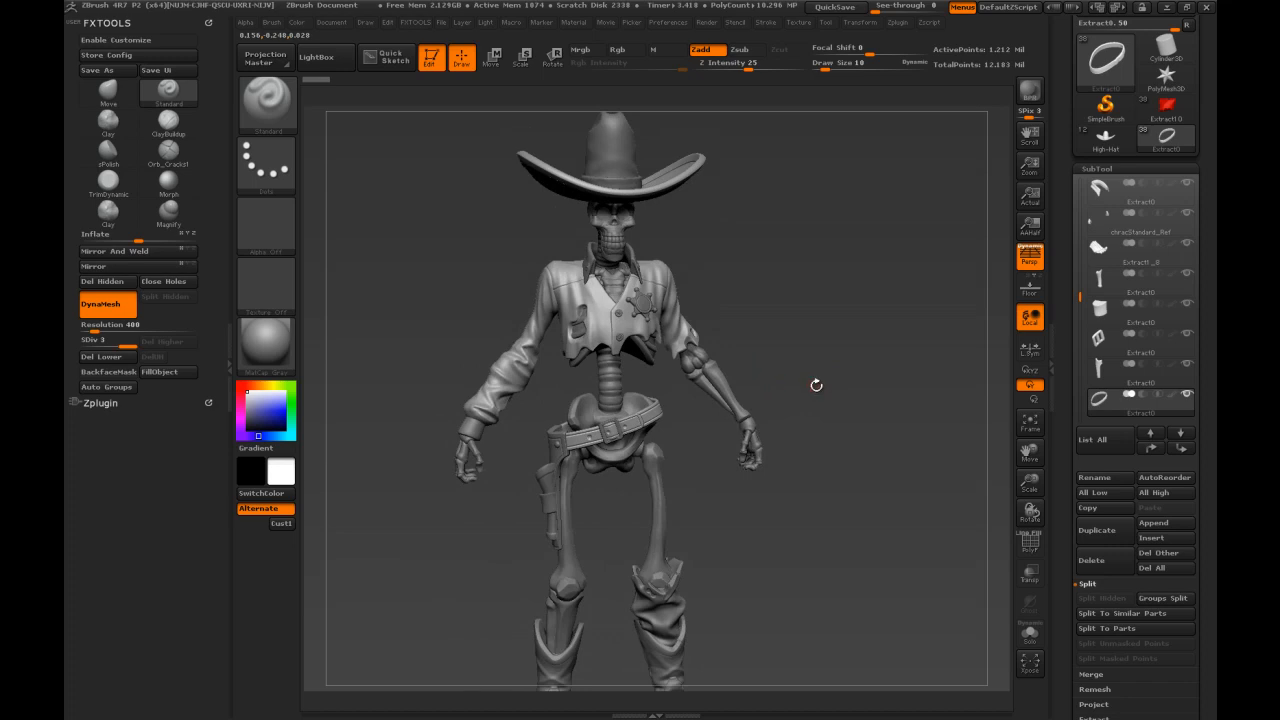
left_click_drag(845, 398, 874, 357)
left_click_drag(803, 334, 808, 298)
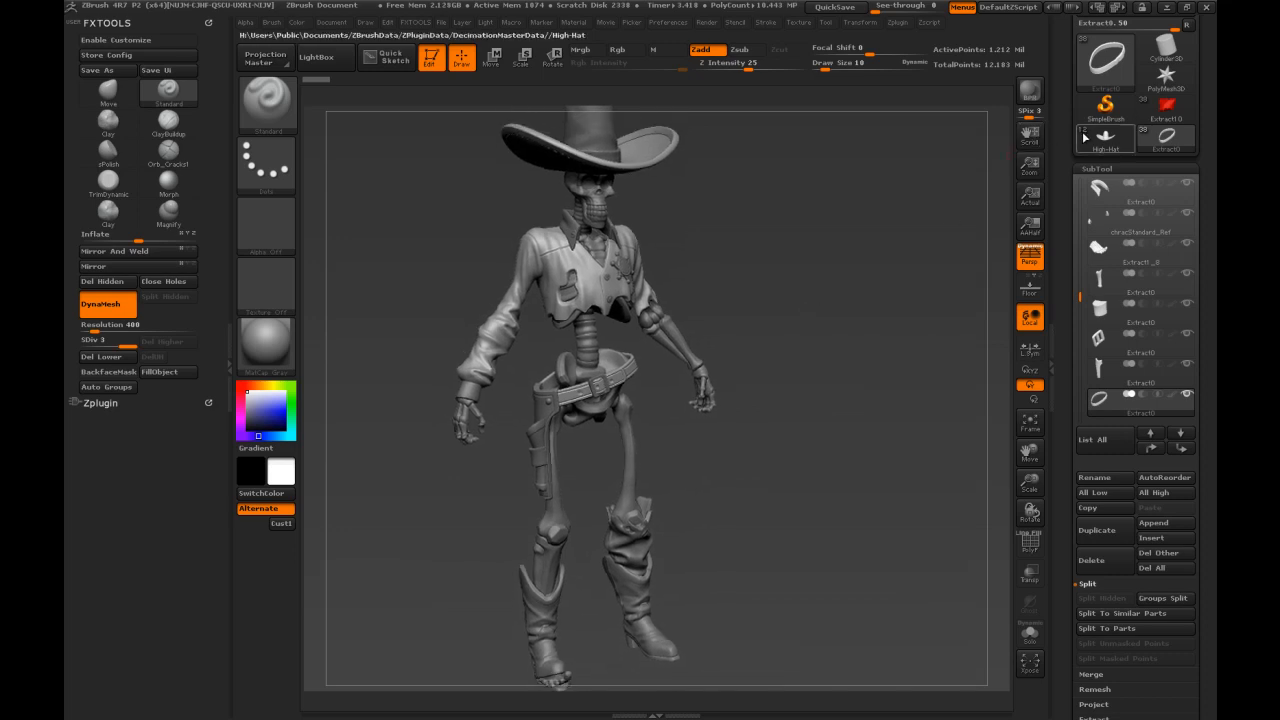
left_click_drag(1062, 99, 1063, 144)
mouse_move(1158, 161)
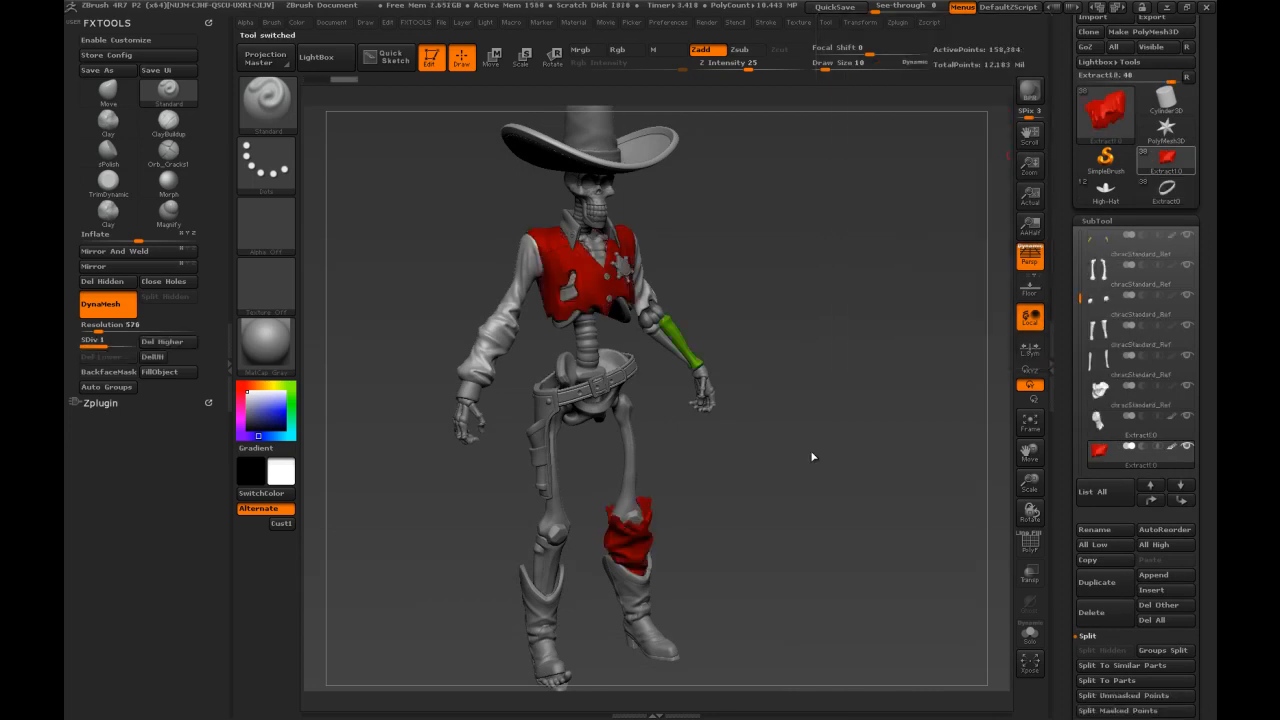
left_click_drag(815, 384, 868, 377)
mouse_move(1150, 183)
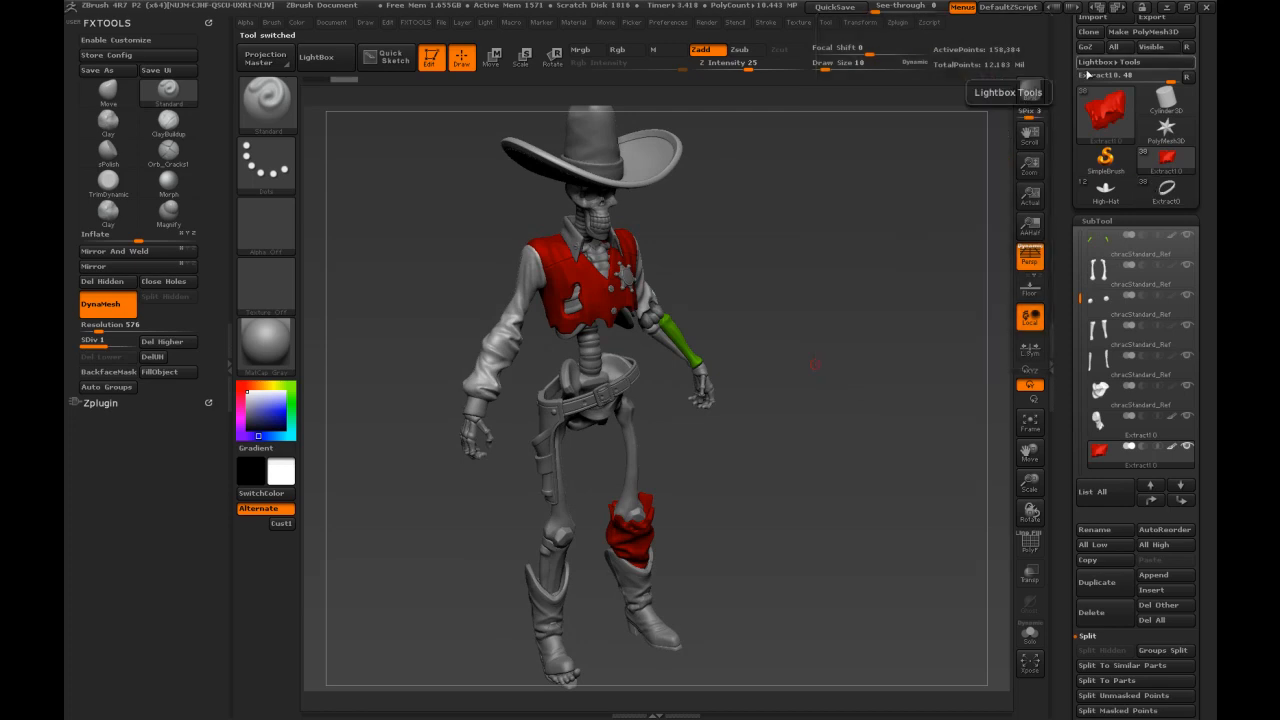
scroll(1093, 77, "up", 1)
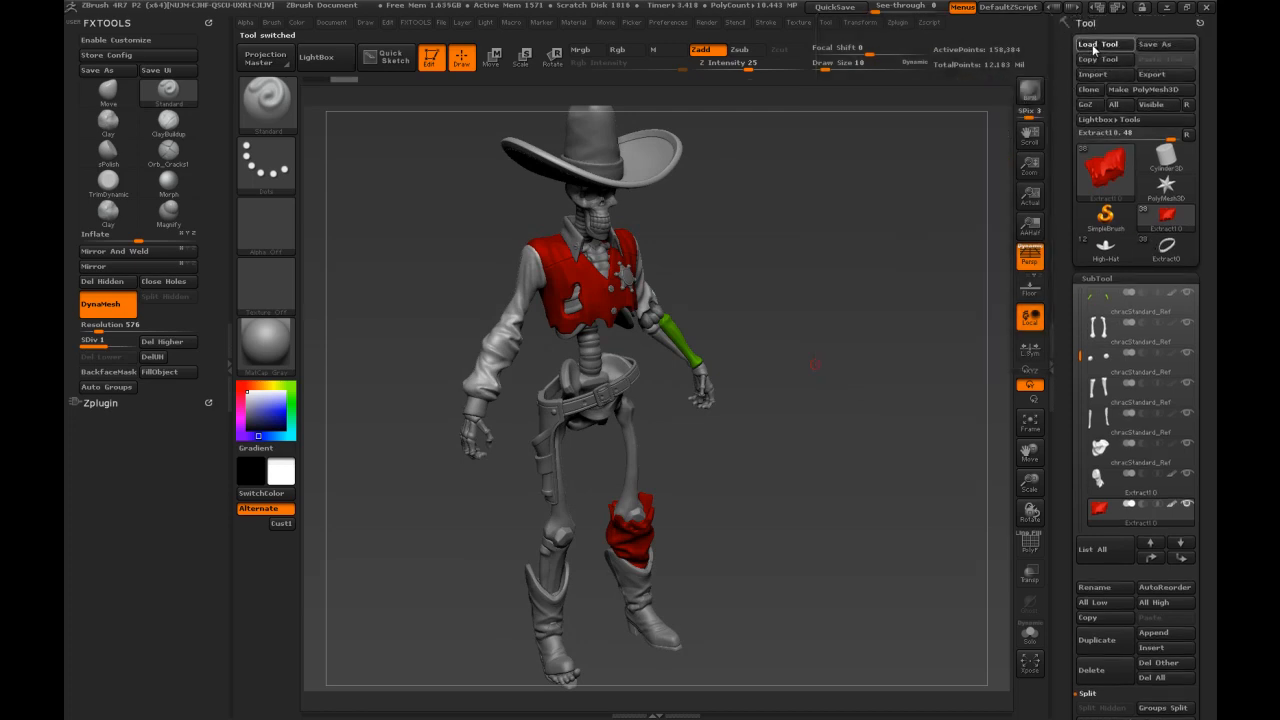
left_click(1097, 44)
left_click(920, 566)
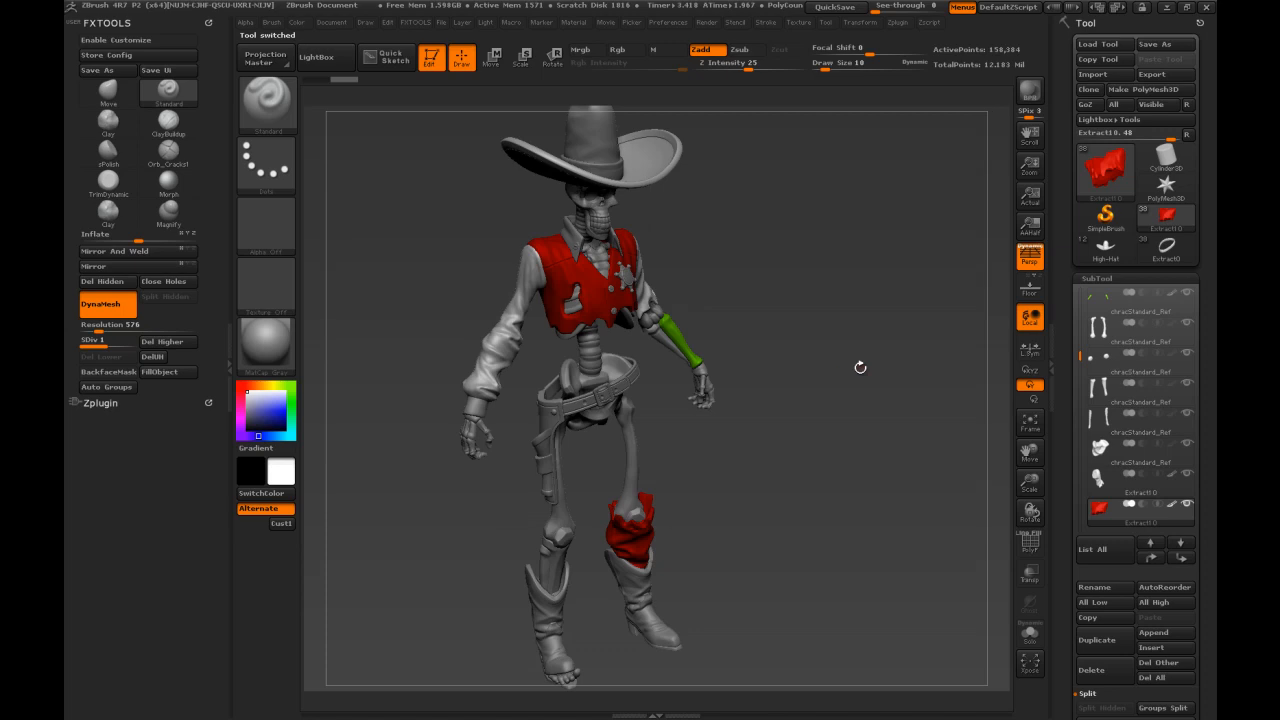
Load the colour-coded high-poly skeleton ZTL file from the ZB4R7p2 folder.
left_click(1097, 44)
left_click(240, 252)
scroll(290, 400, "down", 10)
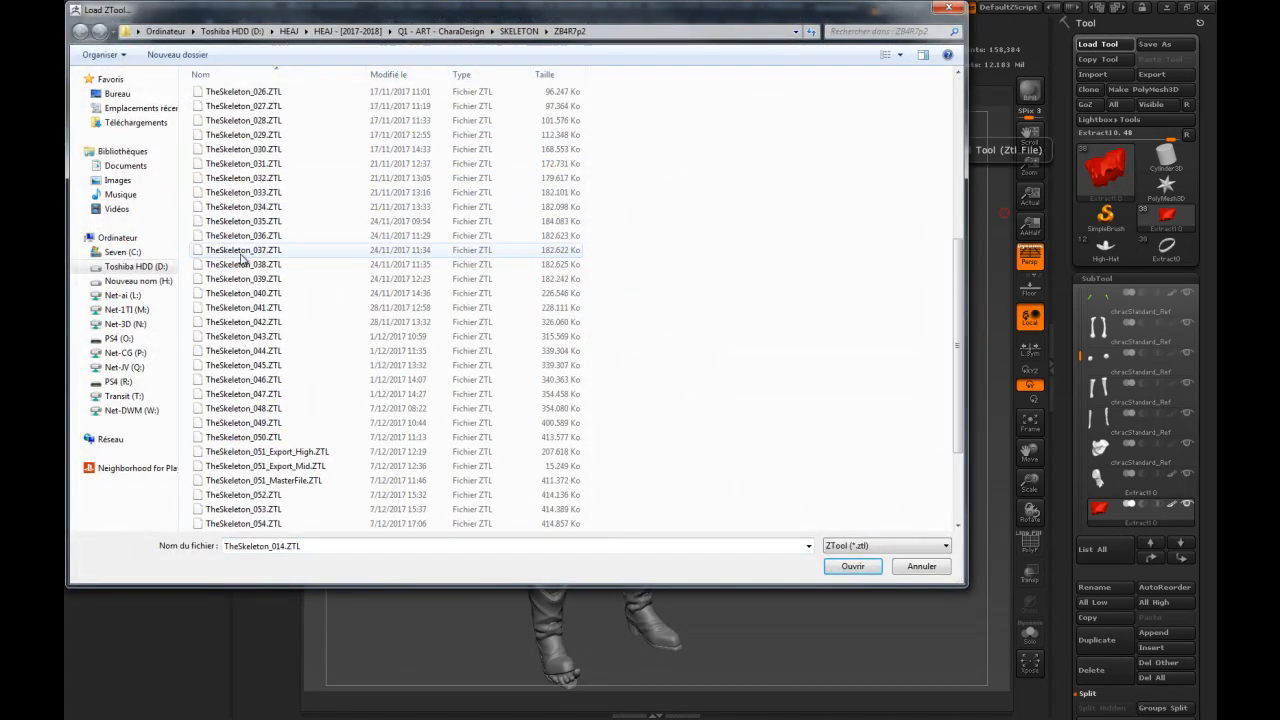
double_click(303, 509)
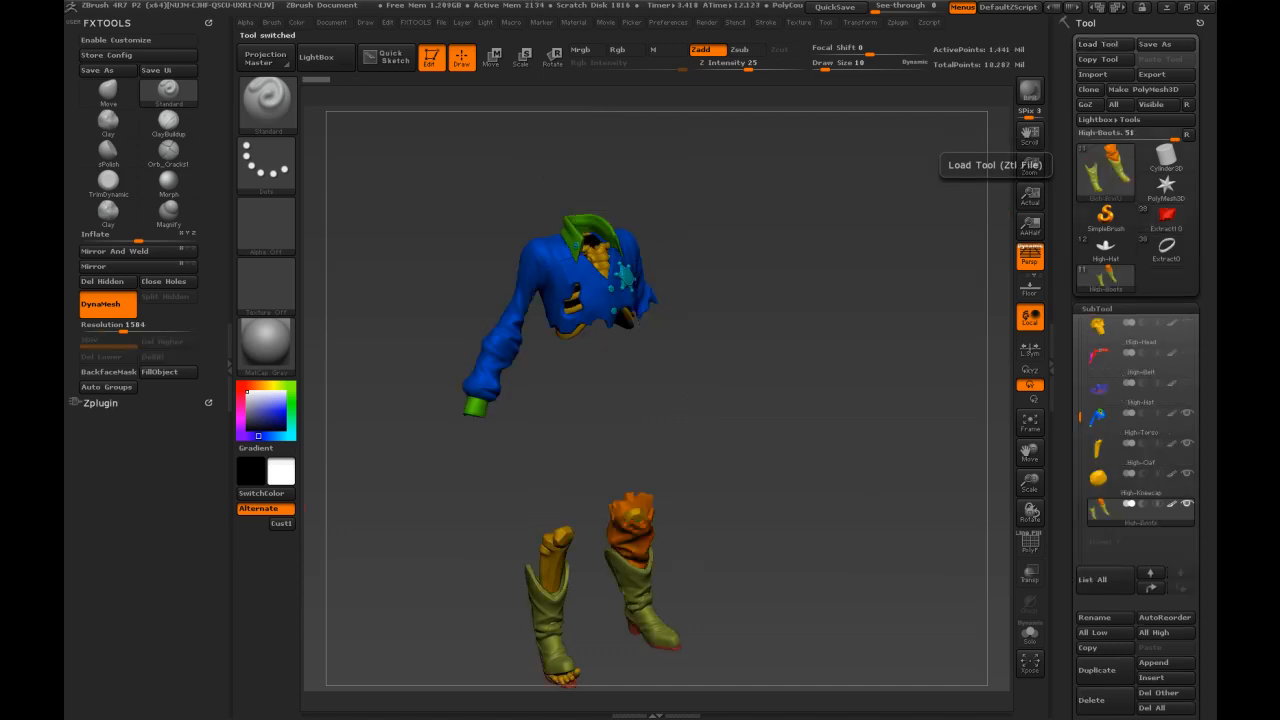
Make the body-part subtools of the loaded skeleton visible and inspect the belt and holster area.
mouse_move(1192, 512)
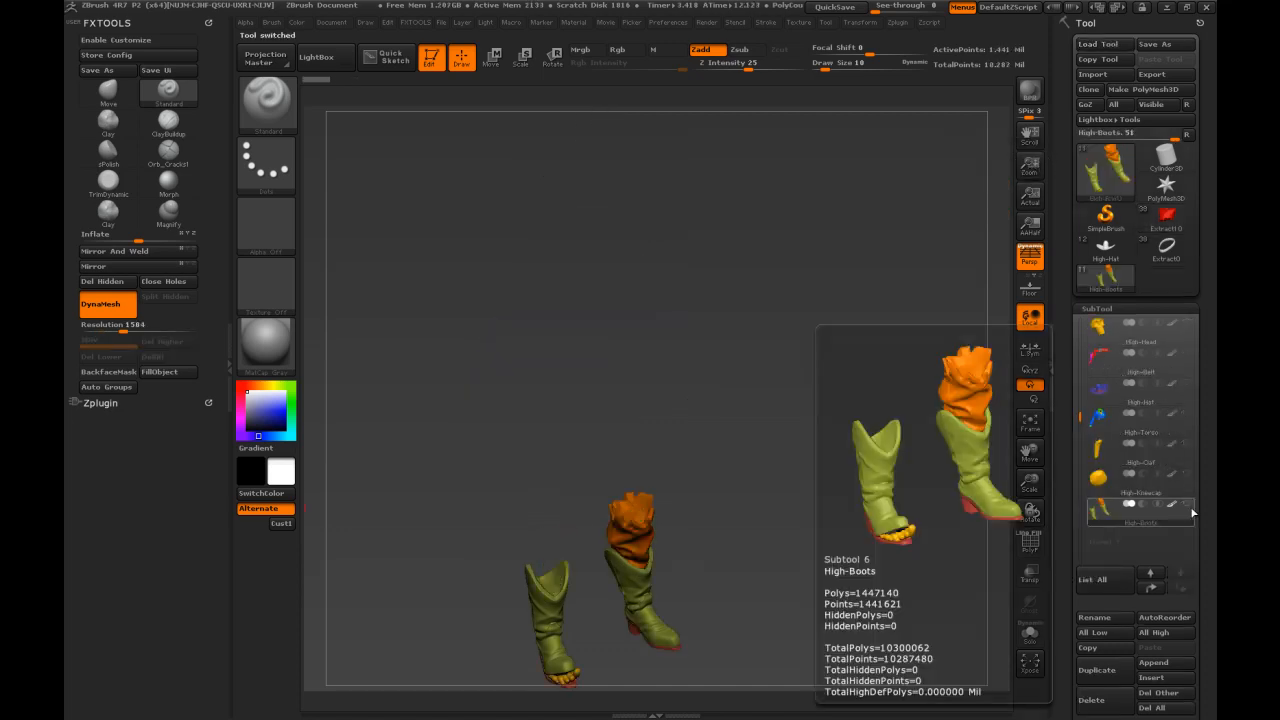
left_click_drag(777, 360, 648, 313)
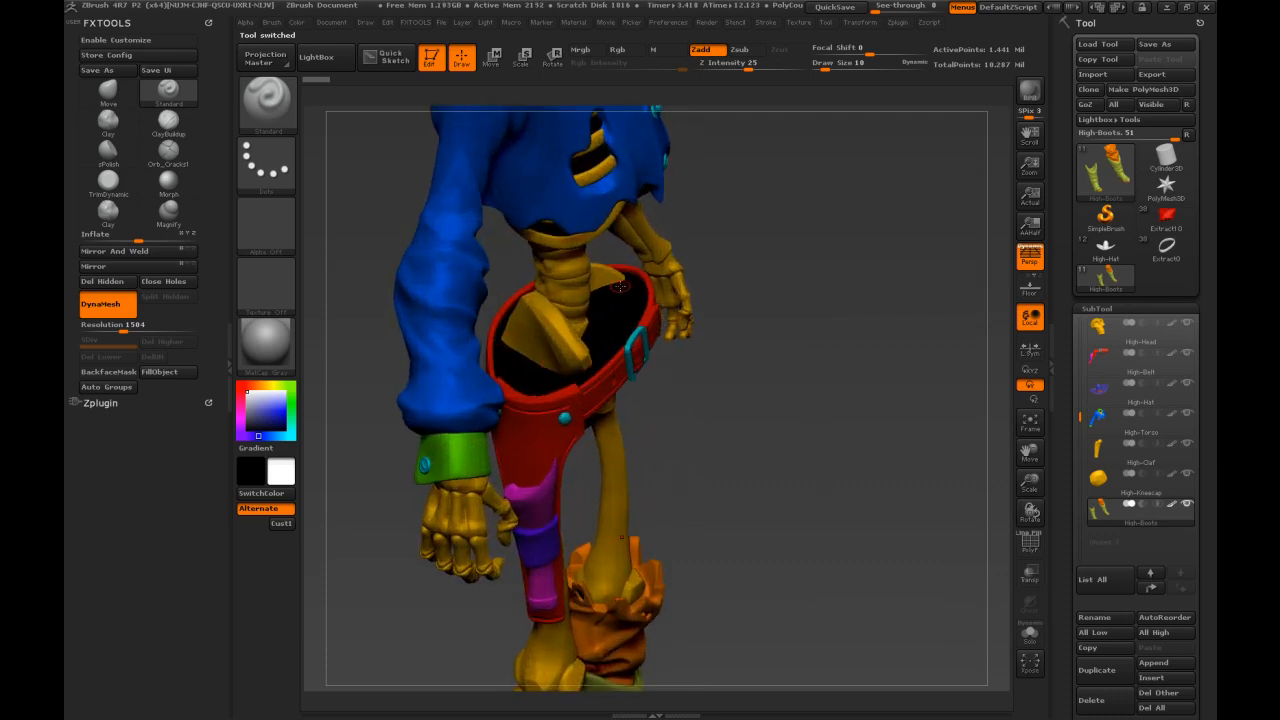
left_click_drag(834, 423, 802, 406)
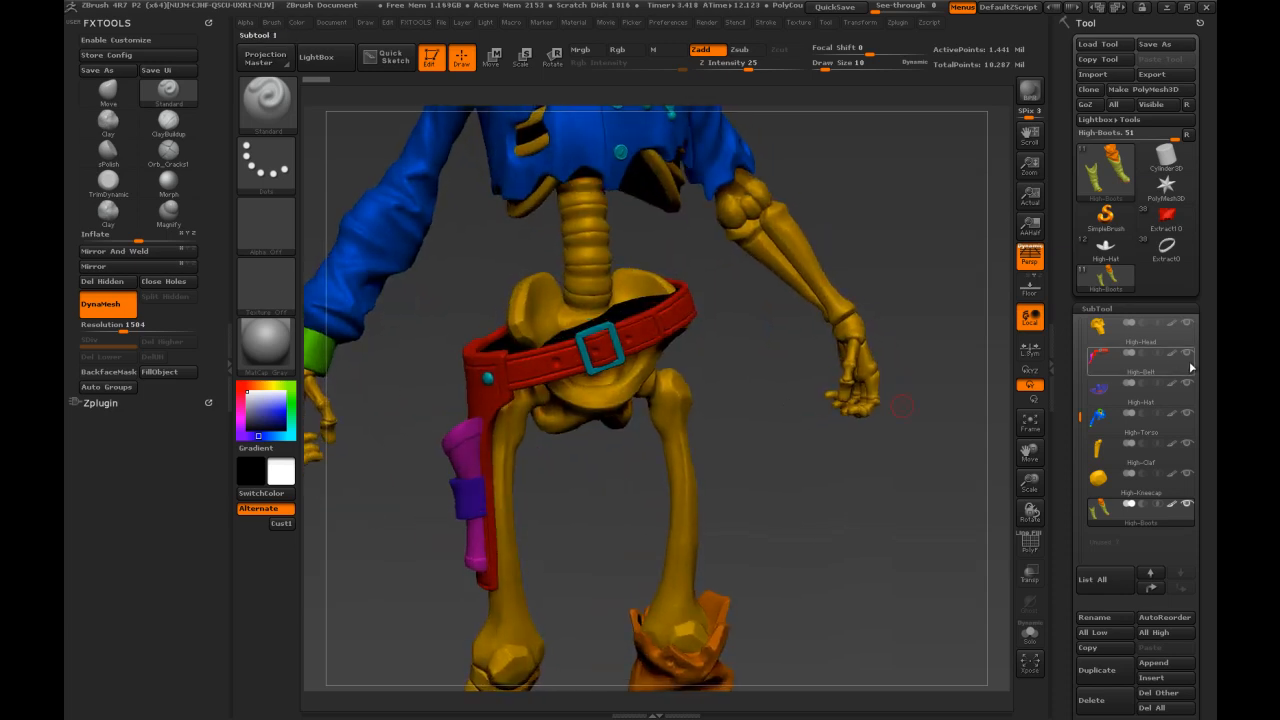
Select the High-Belt subtool, inspect it in isolation, and return to the whole colour-coded skeleton.
left_click(1125, 366)
left_click(1030, 633)
left_click_drag(727, 451, 988, 563)
left_click(1039, 637)
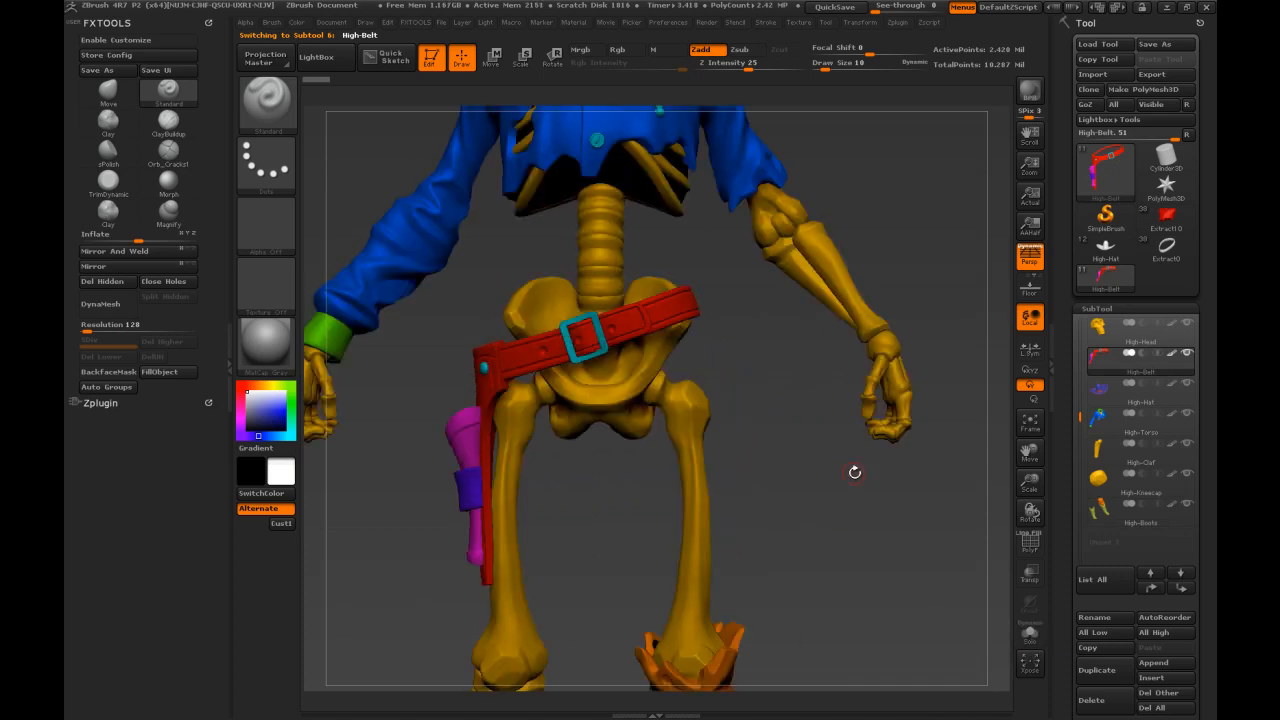
key("f")
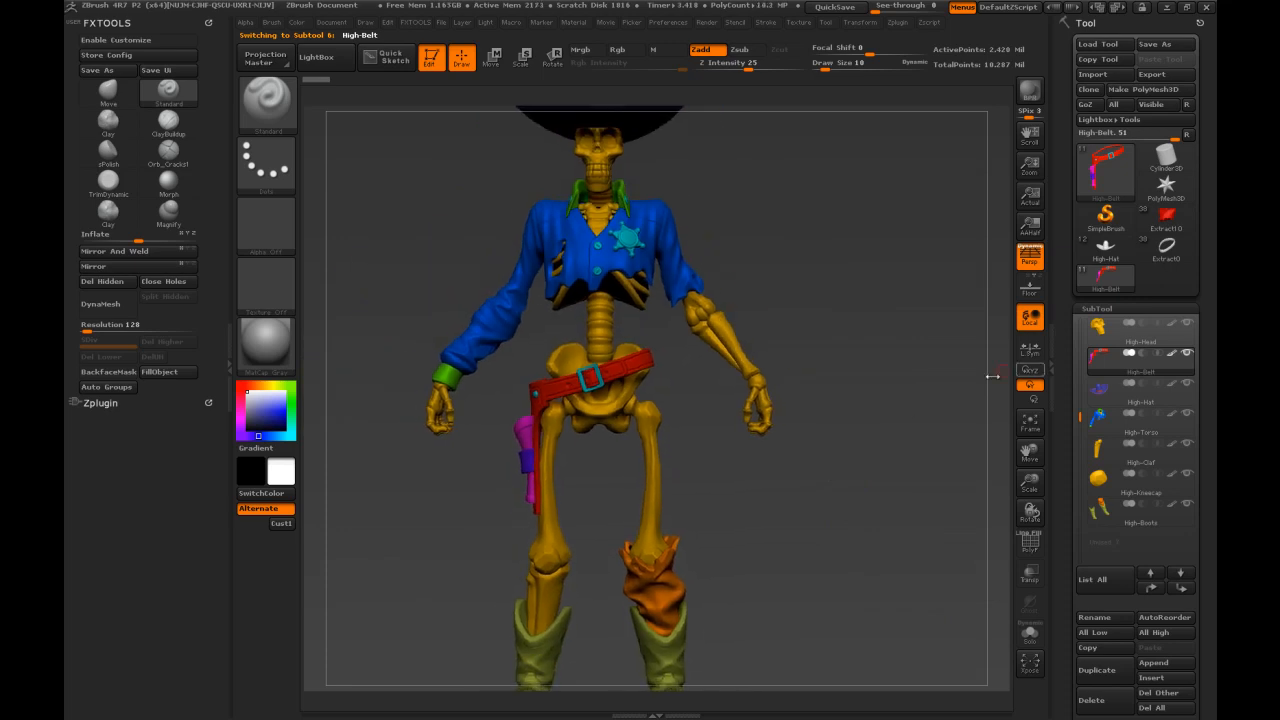
Switch back to the grey Extract0 skeleton tool and set the current colour to light green, RGB 167, 244, 110.
mouse_move(1160, 199)
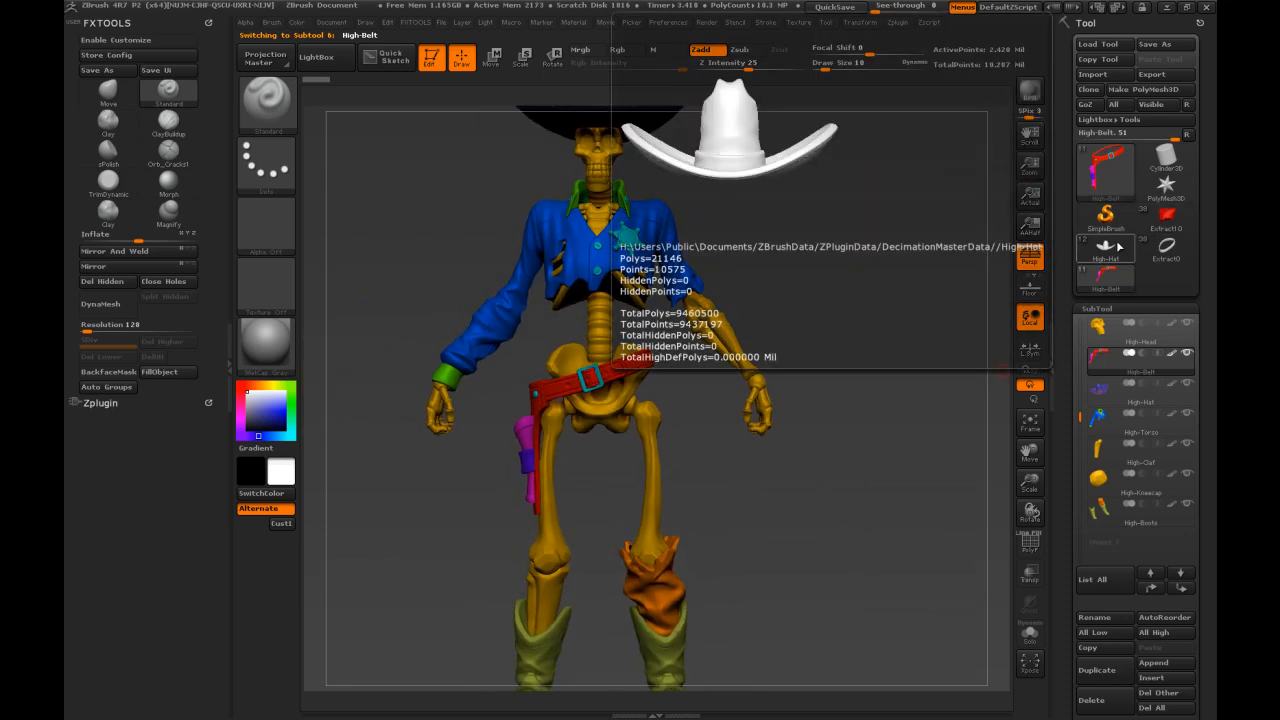
left_click(1166, 245)
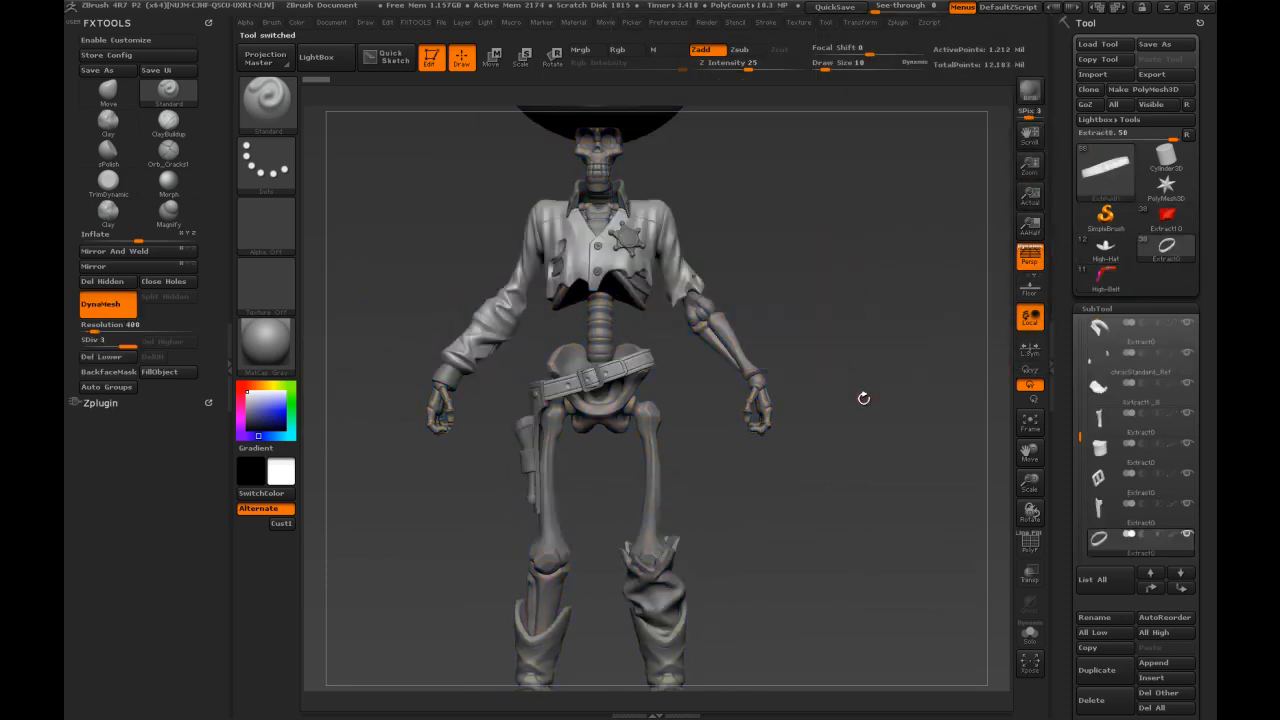
left_click_drag(805, 238, 794, 294, "alt")
mouse_move(291, 393)
left_mouse_down()
mouse_move(286, 411)
mouse_move(267, 405)
mouse_move(281, 402)
left_mouse_up()
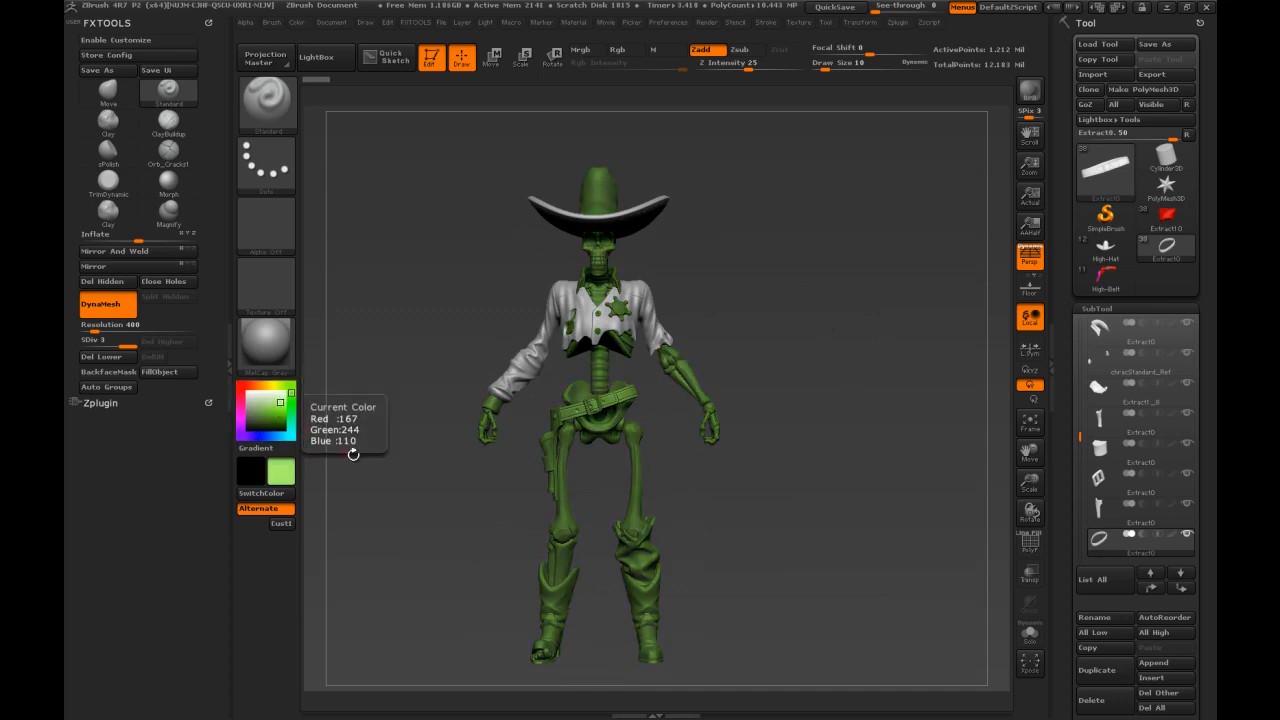
Select the skull subtool TheSkeleton_019 and fill it with the current light green colour.
left_click_drag(741, 316, 771, 313)
left_click_drag(1080, 437, 1074, 311)
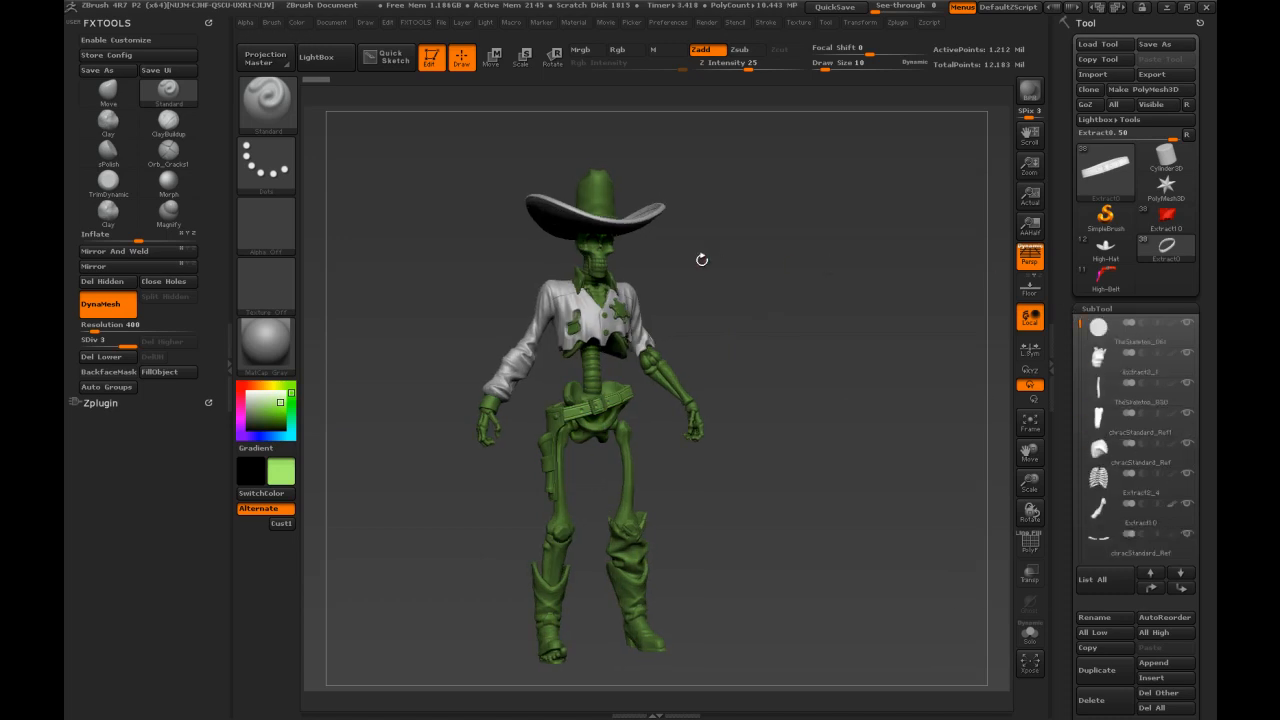
left_click(609, 250, "alt")
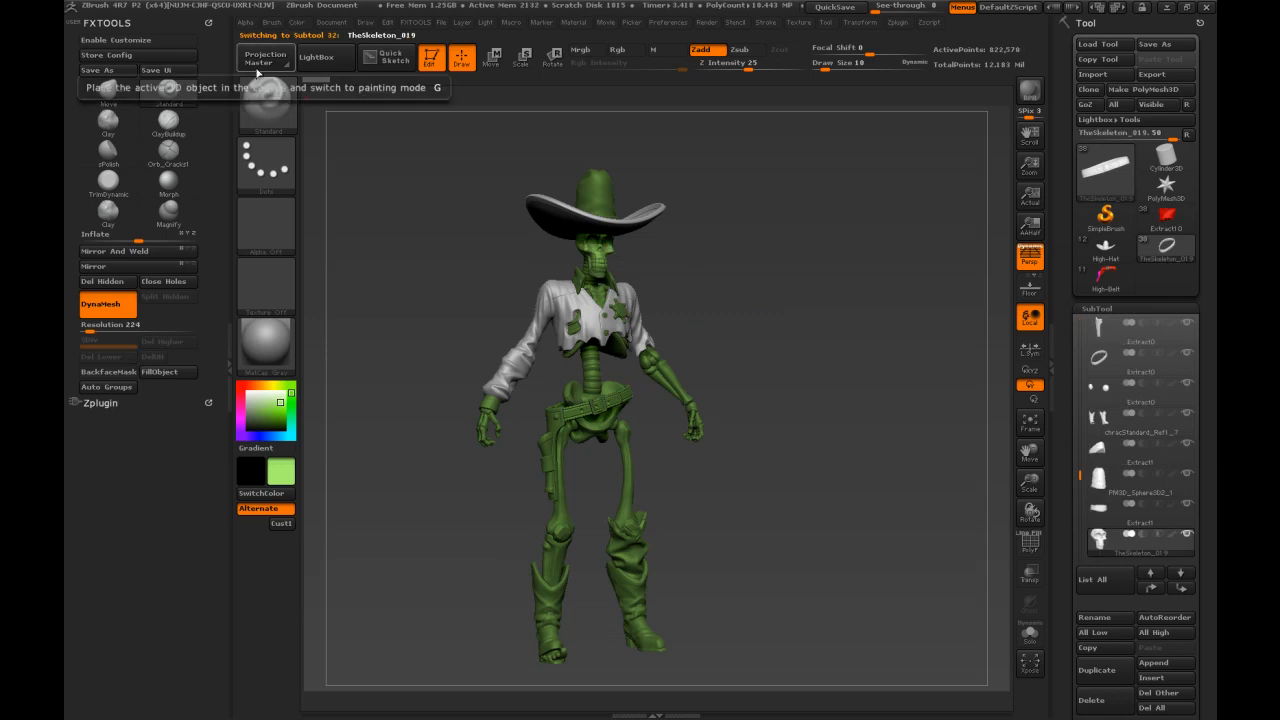
left_click(296, 22)
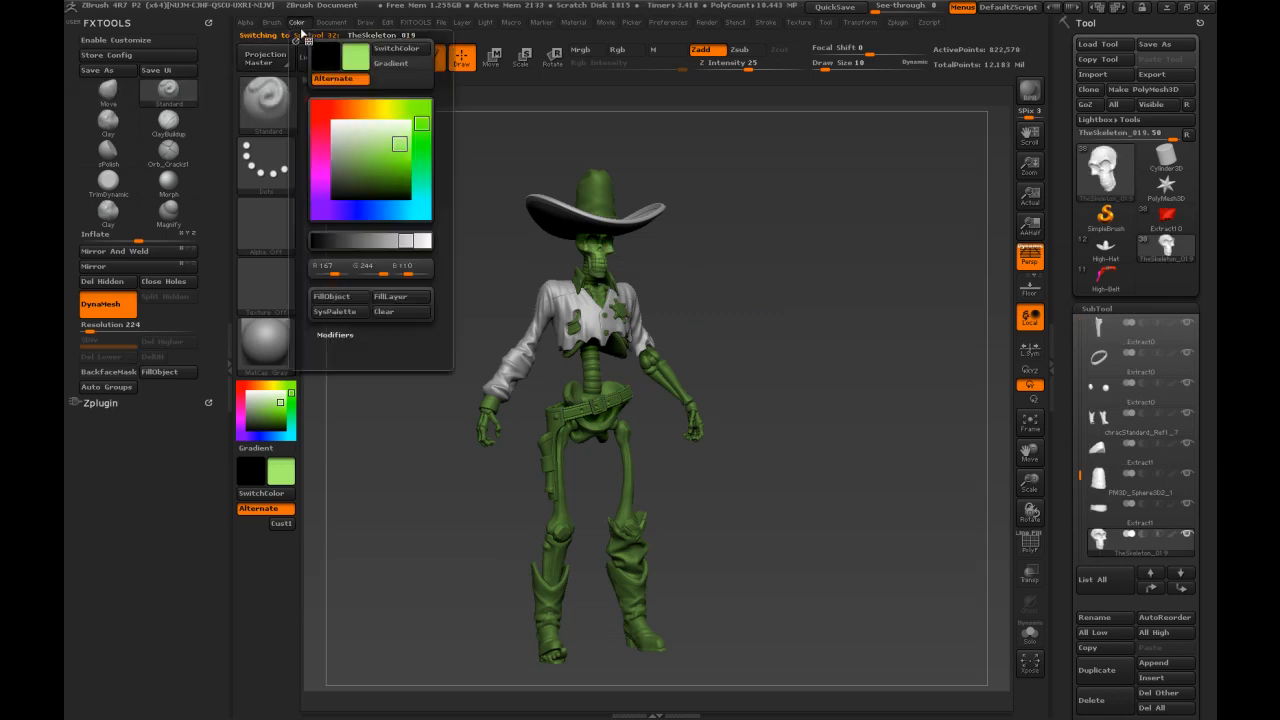
left_click(324, 298)
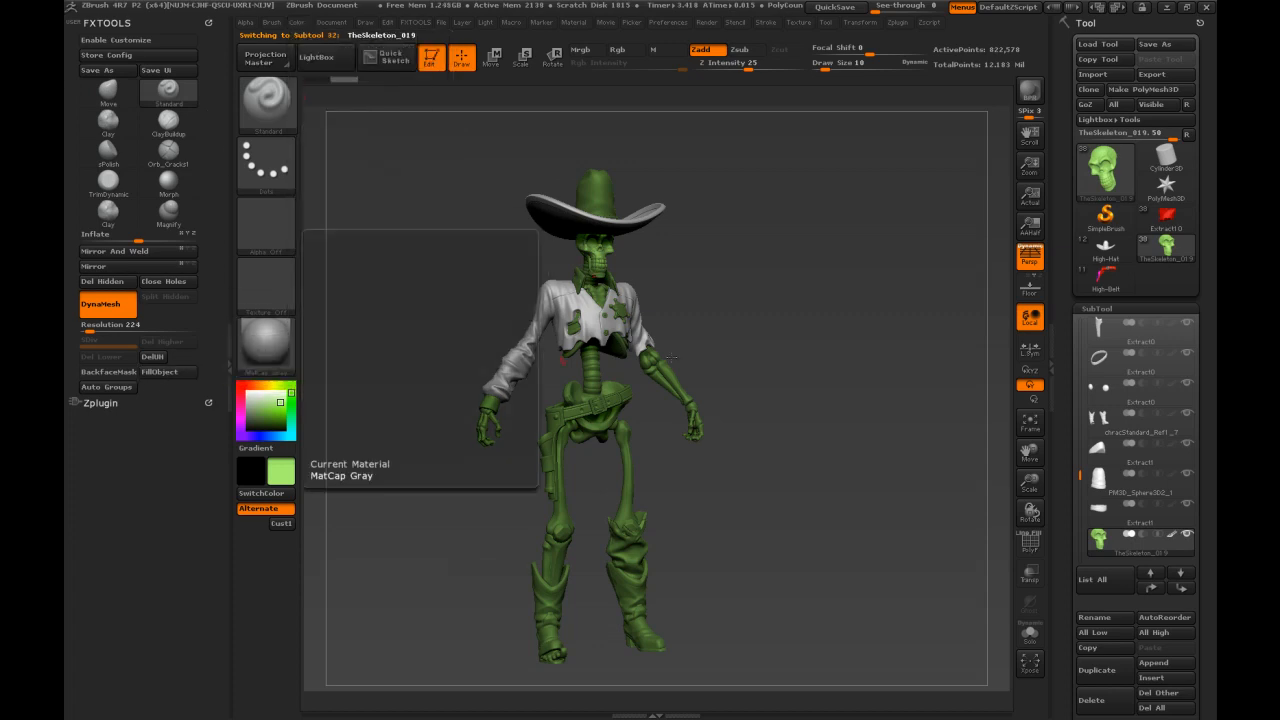
Fill the spine subtool TheSkeleton_030 and the ribcage subtool Extract2_4 with the same light green.
left_click_drag(841, 341, 968, 384)
left_click(611, 268, "alt")
left_click_drag(828, 299, 772, 307)
left_click(158, 375)
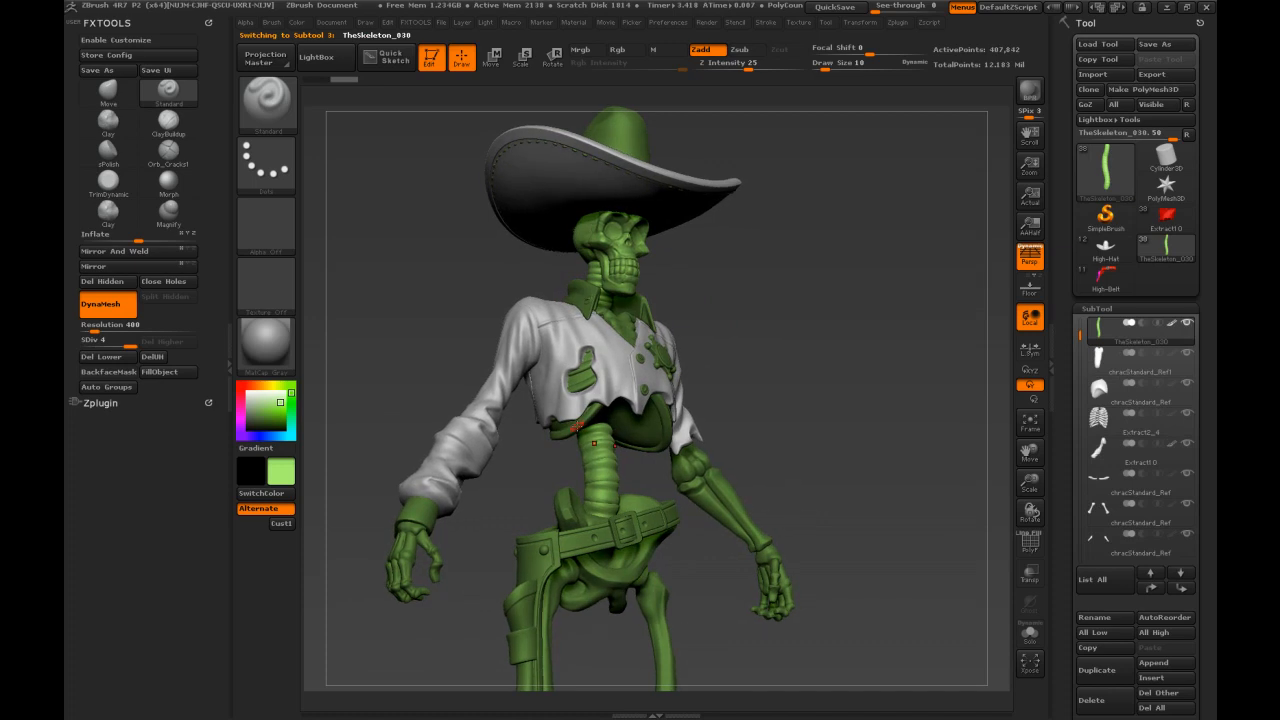
left_click(578, 425, "alt")
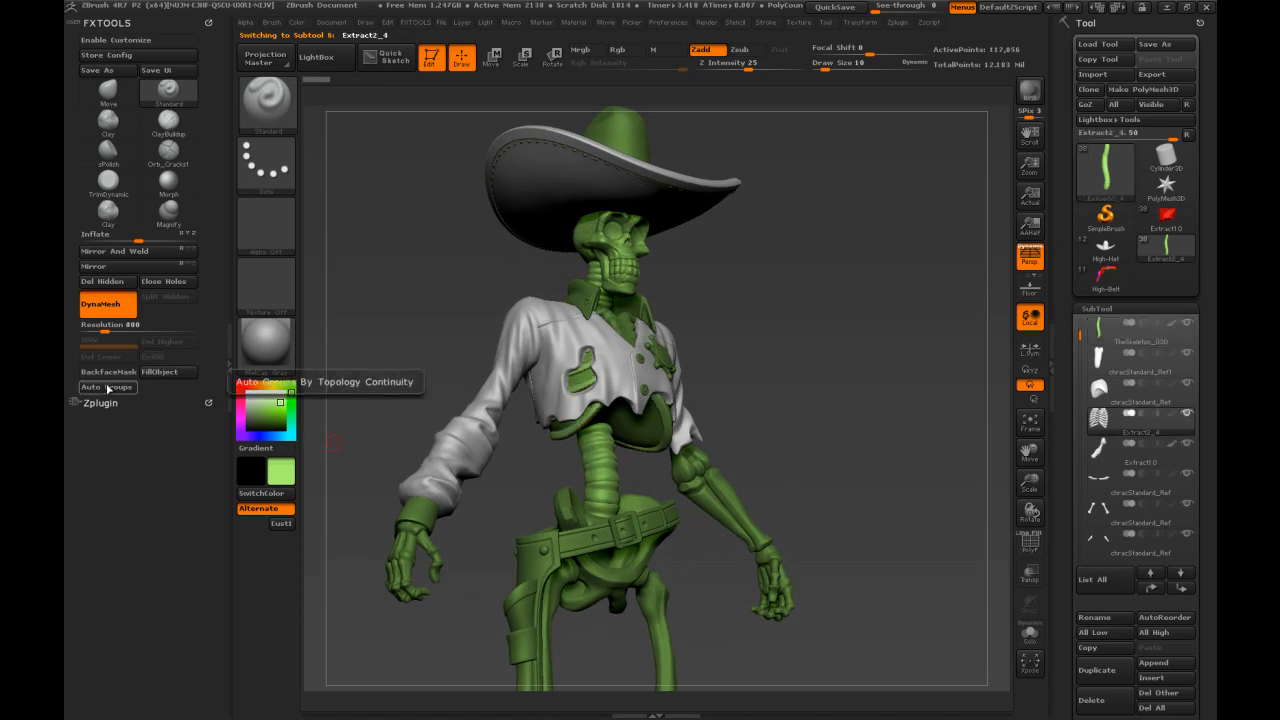
left_click(160, 372)
Set the current colour to black and inspect which parts of the skeleton are already filled.
left_click_drag(281, 406, 244, 431)
mouse_move(776, 343)
left_mouse_down()
mouse_move(719, 338)
mouse_move(776, 337)
left_mouse_up()
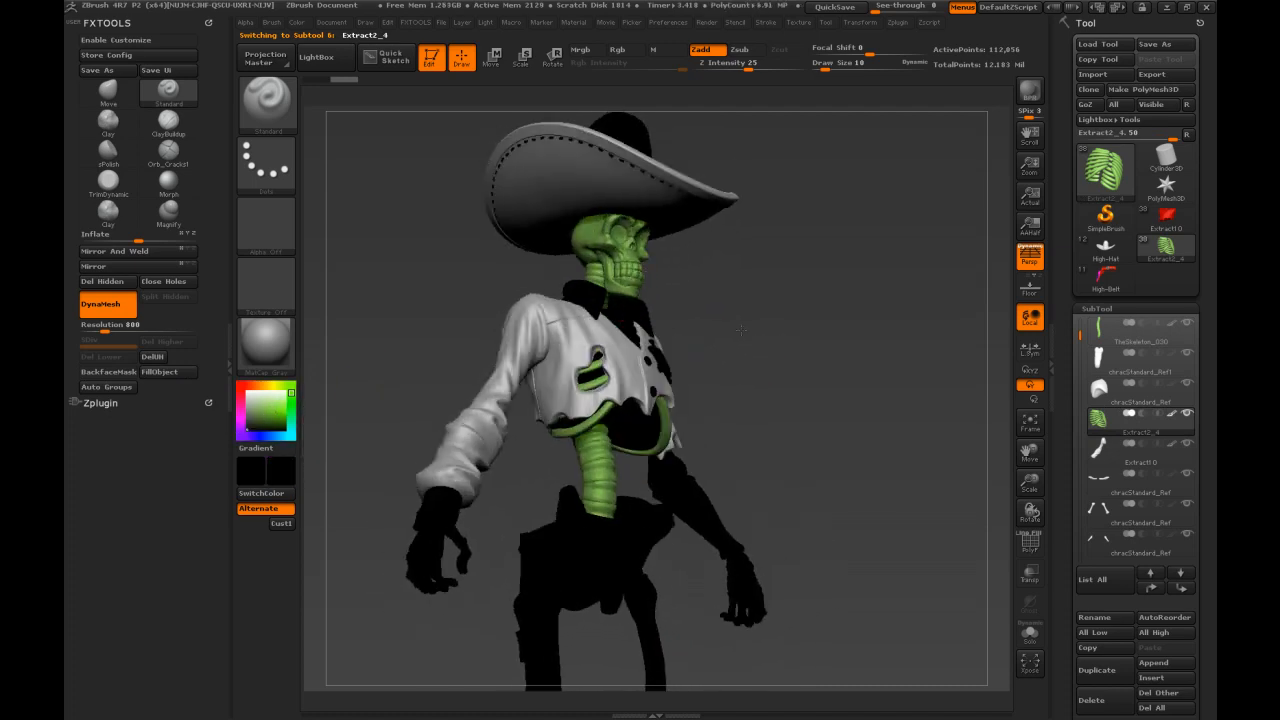
left_click_drag(854, 399, 629, 420, "alt")
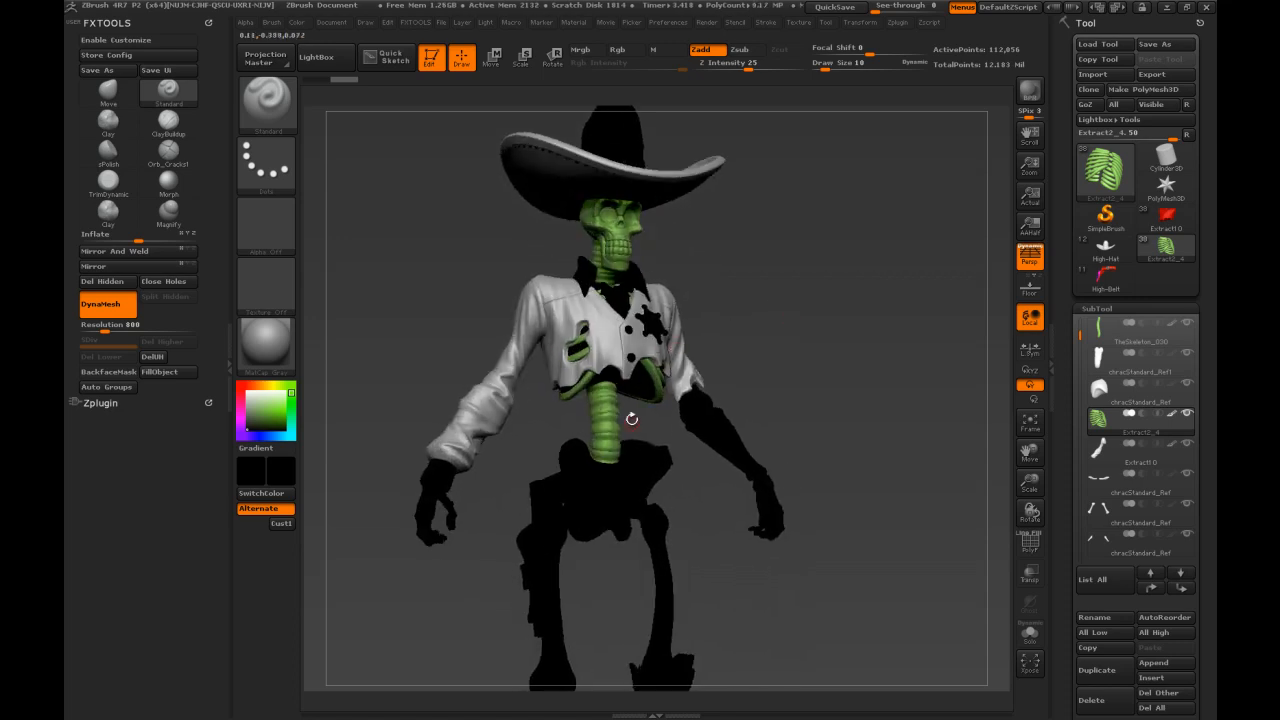
Select the thigh bones and fill them with light green.
left_click(661, 585, "alt")
left_click_drag(760, 594, 605, 343)
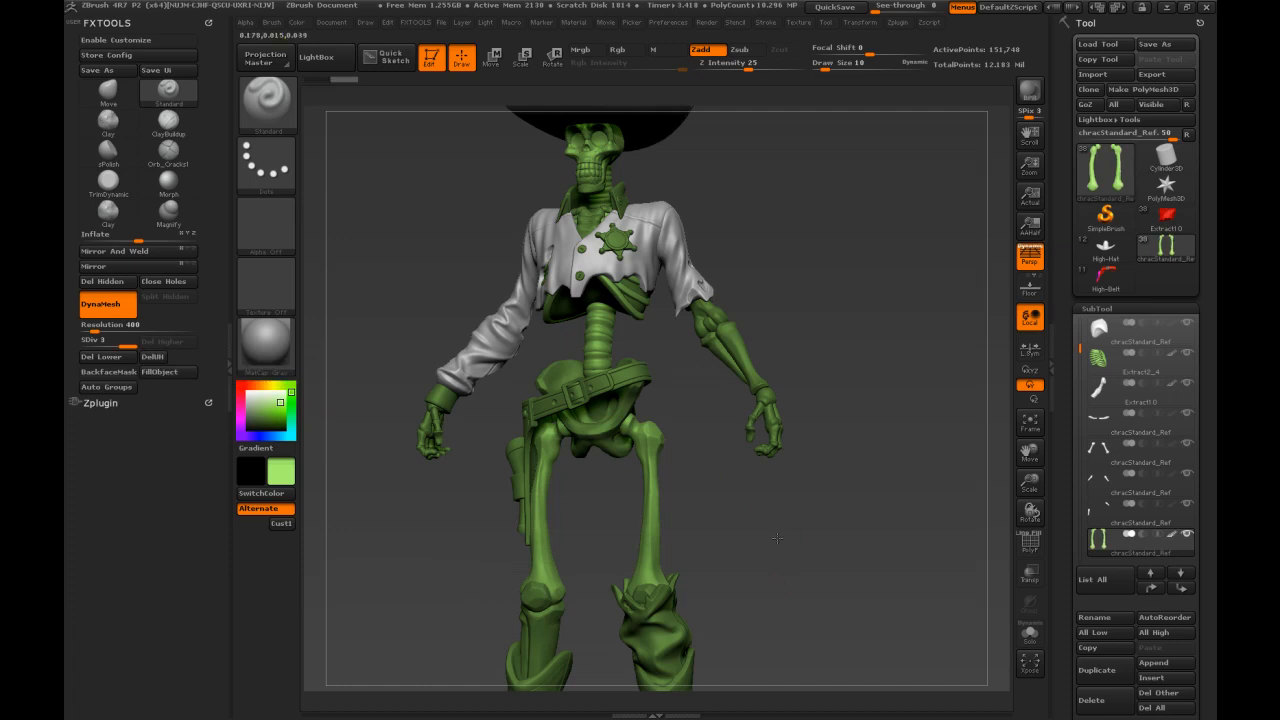
left_click_drag(784, 578, 777, 503, "alt")
Fill the remaining arm and hand bone subtools with the light green colour one after another.
left_click(670, 338, "alt")
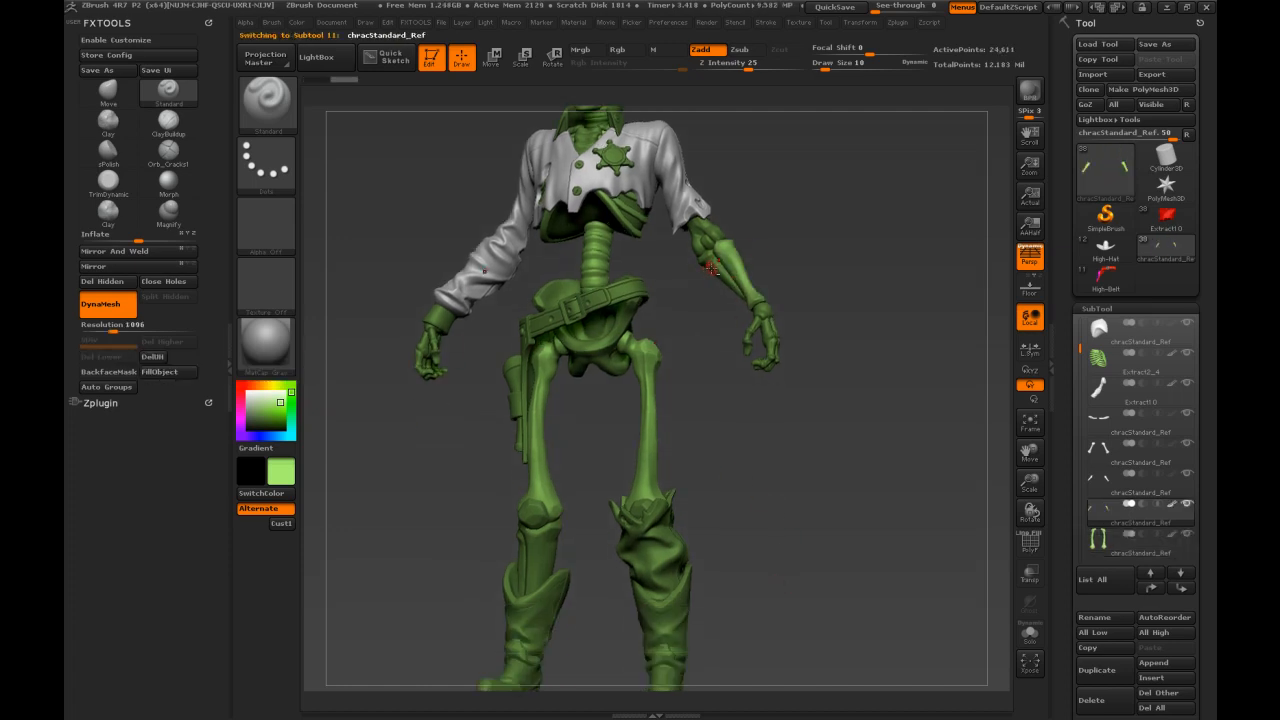
left_click(421, 317, "alt")
left_click(178, 373)
left_click(718, 237, "alt")
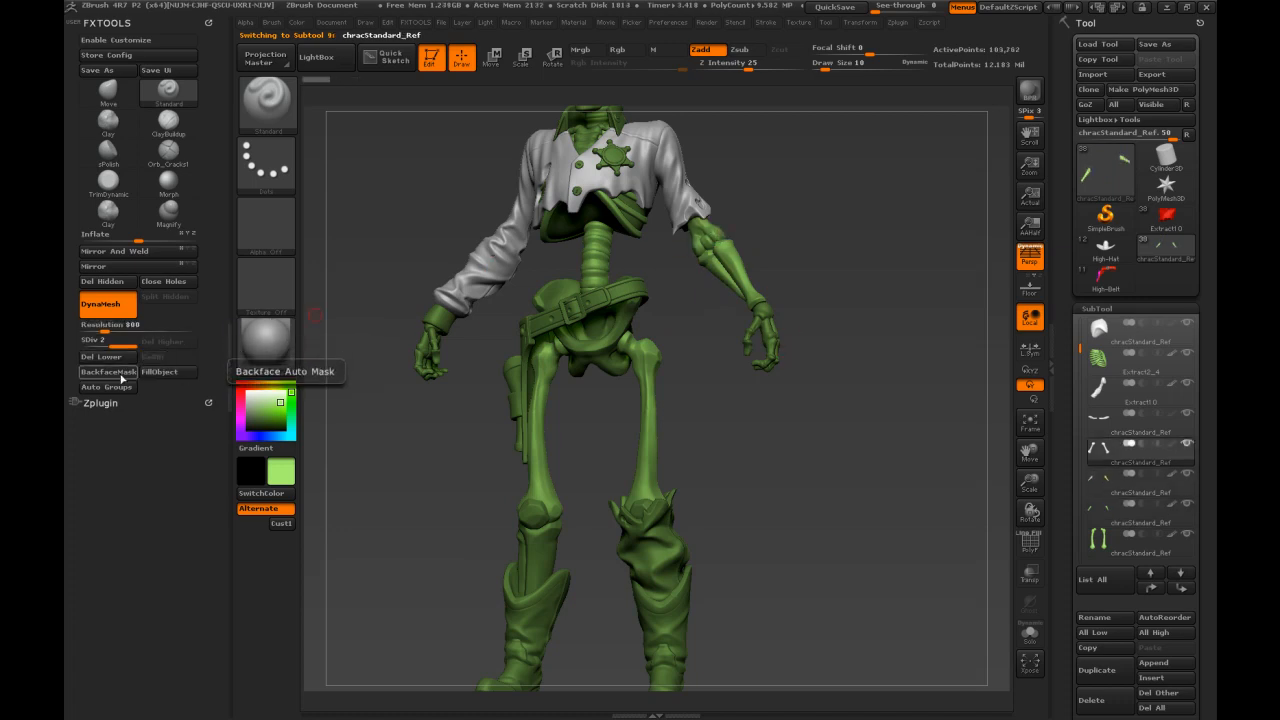
left_click(159, 376)
left_click(764, 328, "alt")
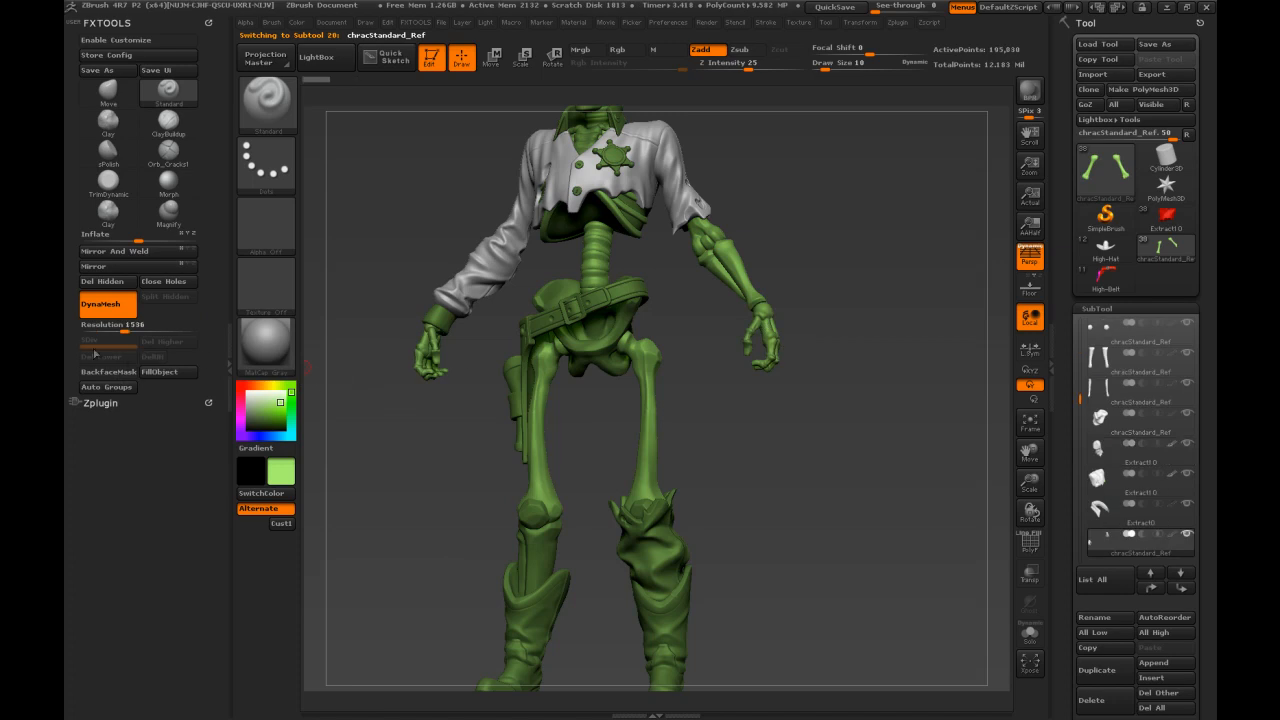
left_click(147, 372)
Change the current colour to cyan and fill the jacket's torso subtool with it.
left_click_drag(914, 243, 872, 420, "alt")
left_click(291, 436)
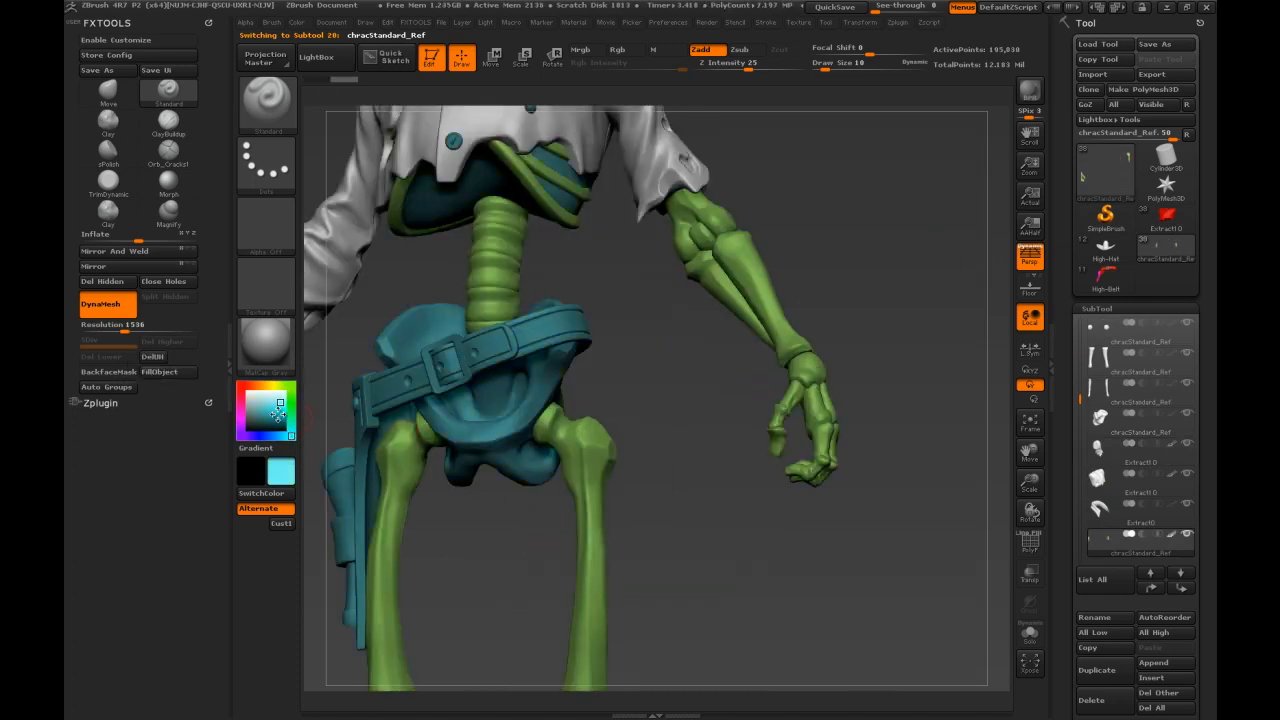
left_click(278, 412)
left_click_drag(800, 237, 880, 392)
left_click(359, 387, "alt")
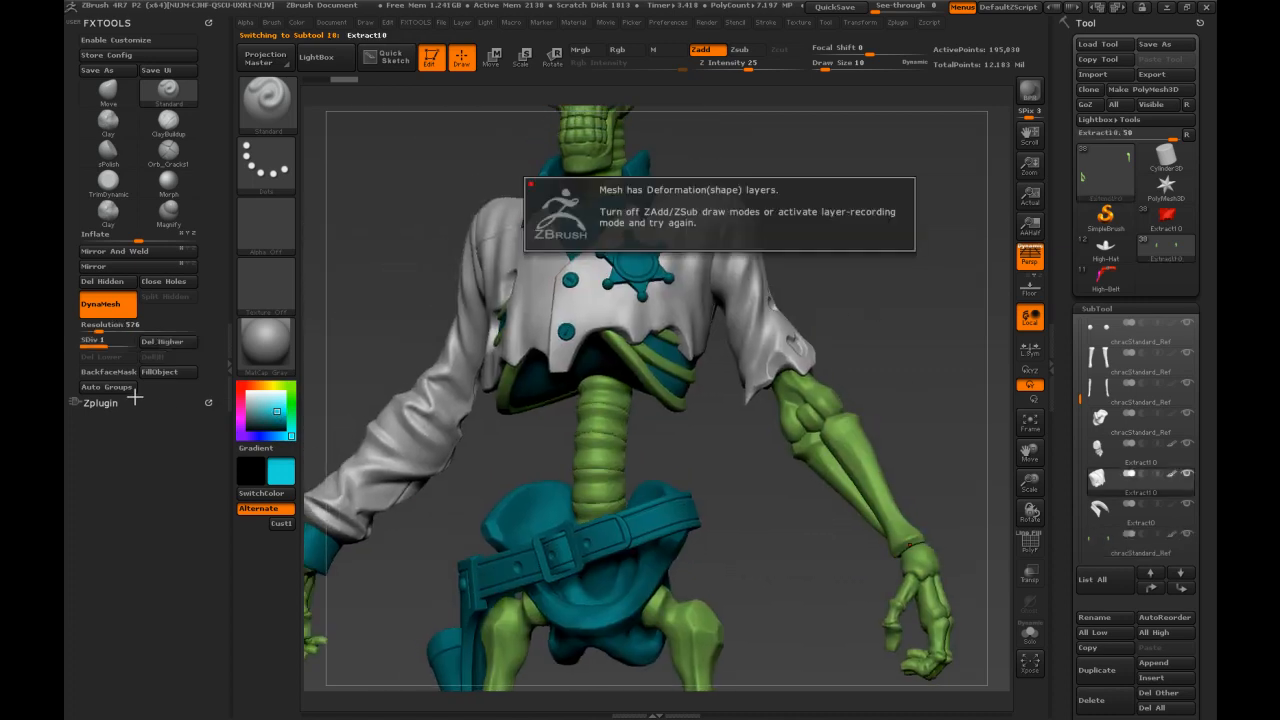
left_click(160, 372)
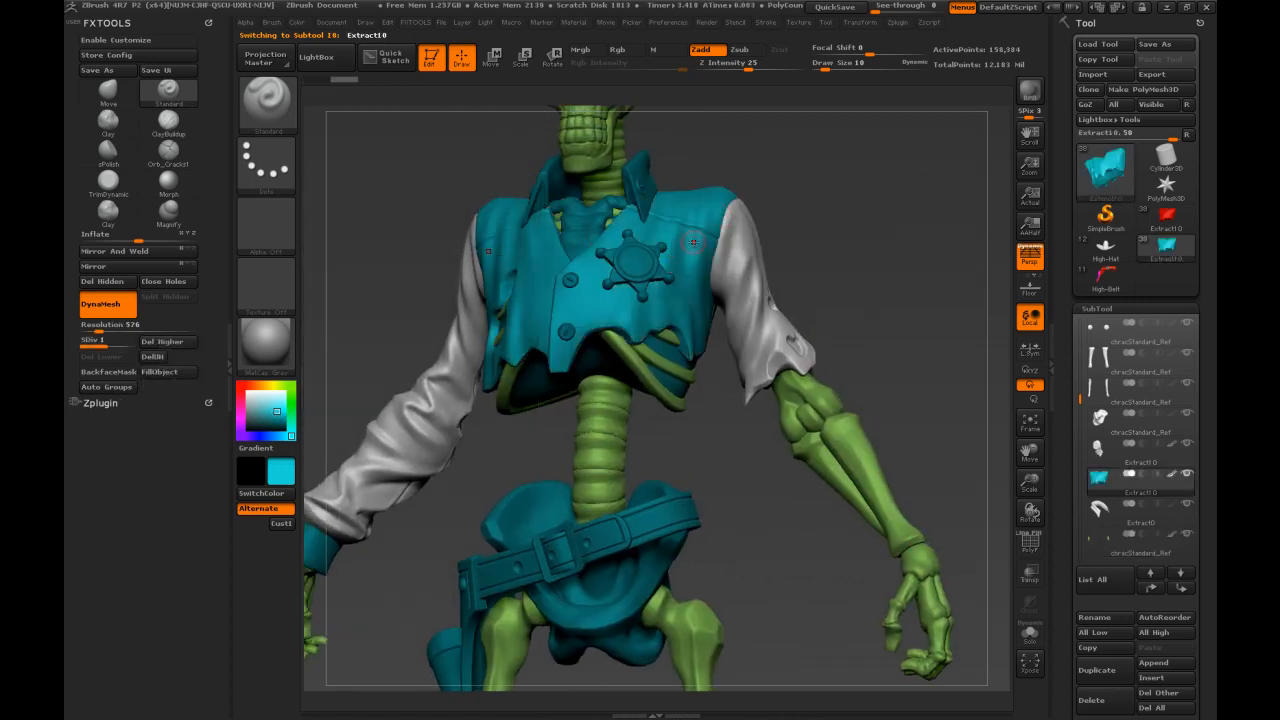
Fill both jacket sleeves, the short torn one and the long one, with the same cyan.
left_click(722, 240, "alt")
left_click(160, 372)
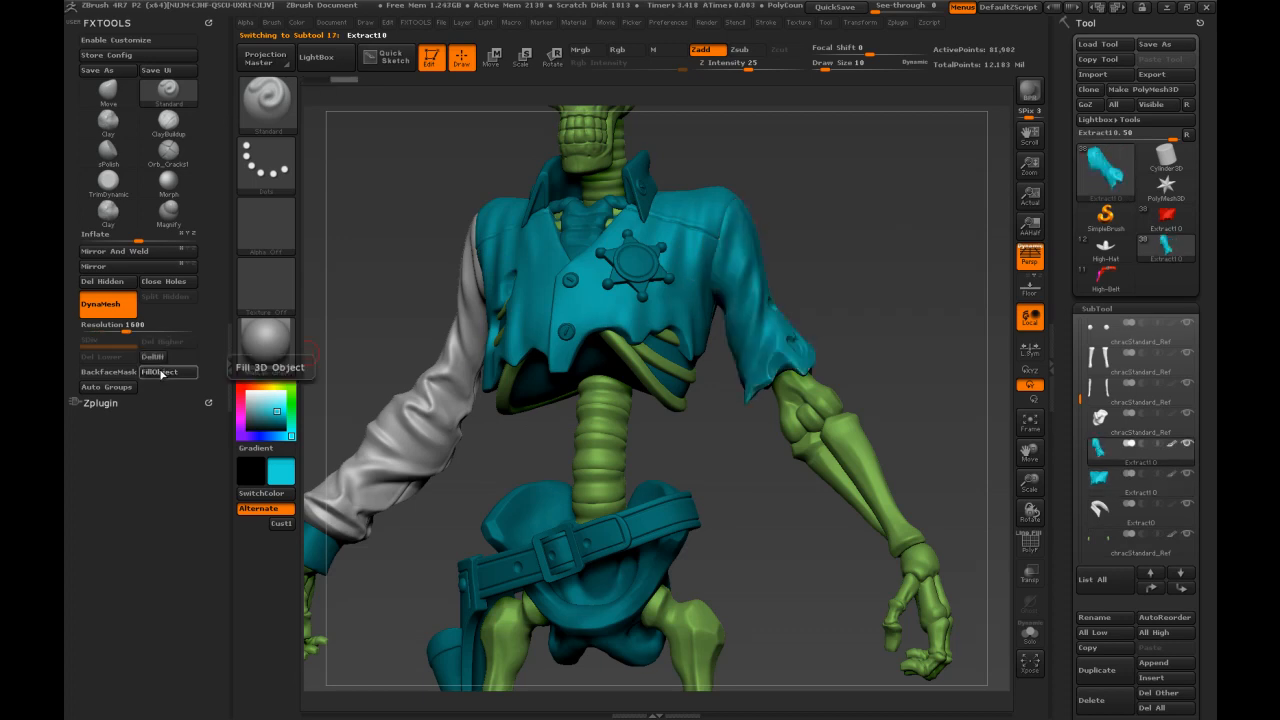
left_click(468, 350, "alt")
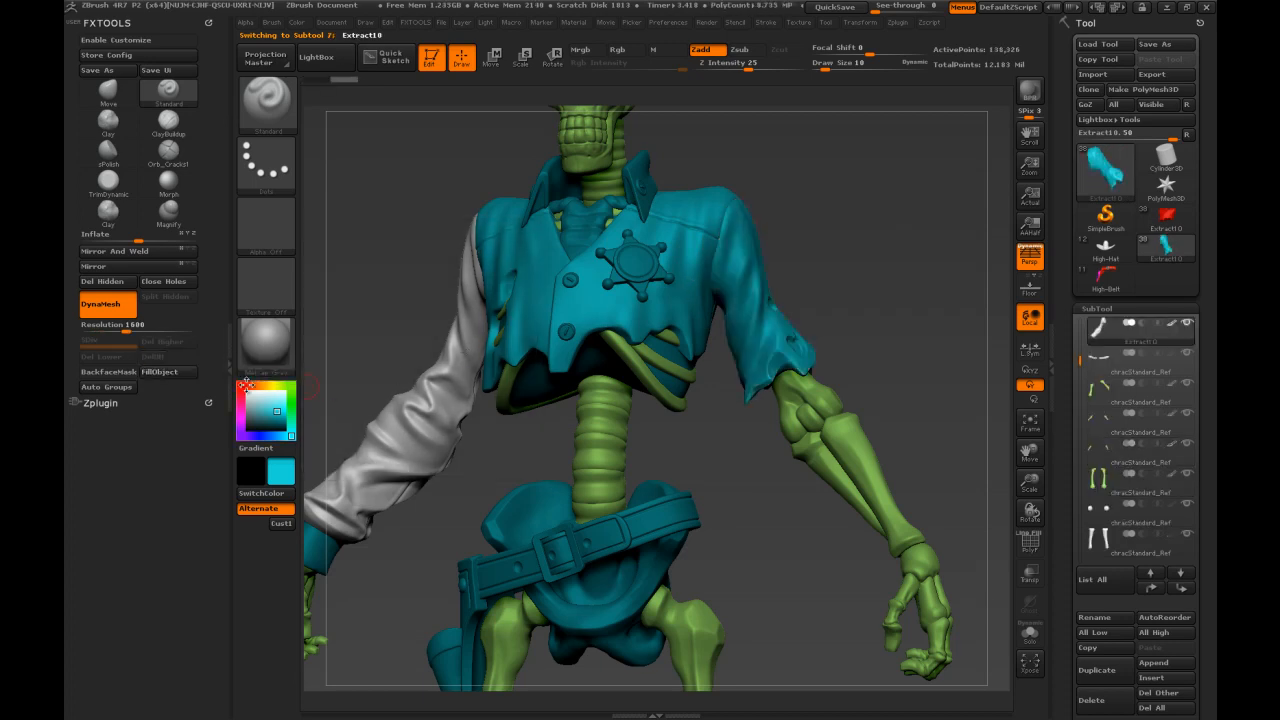
left_click(160, 372)
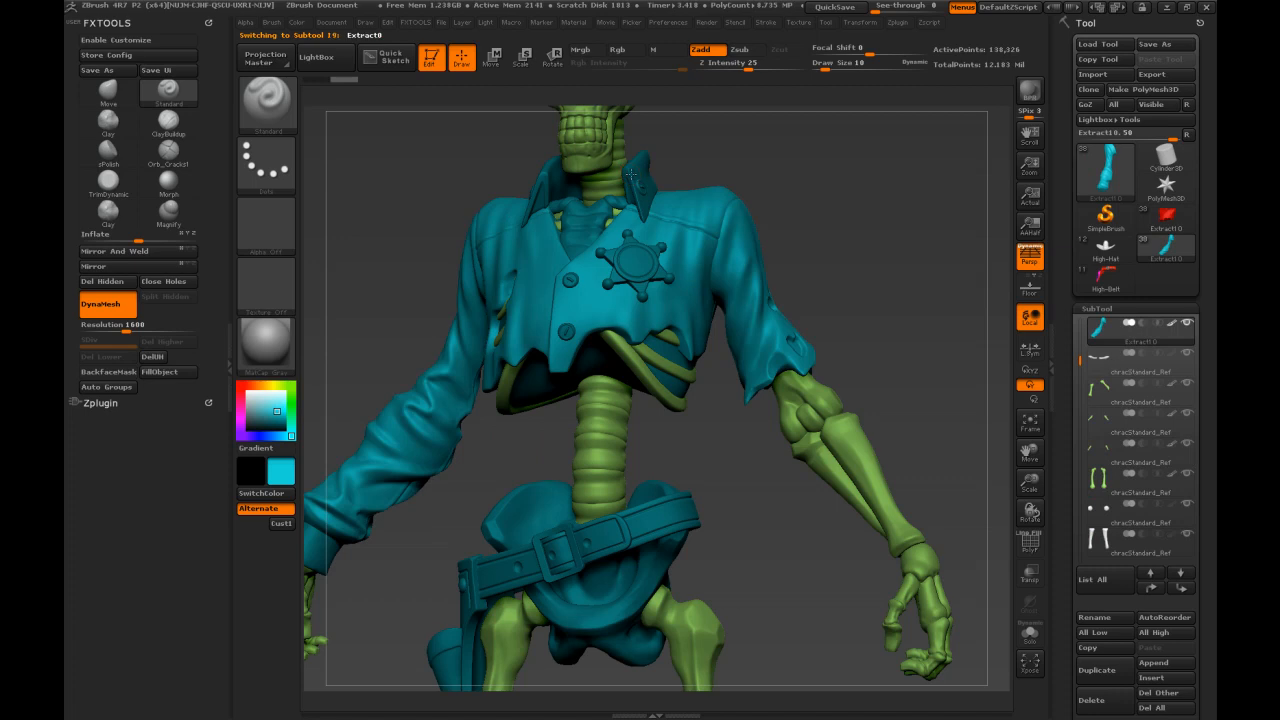
Select the jacket collar, change the current colour to dark blue and fill the collar with it.
left_click(631, 174, "alt")
left_click(259, 421)
left_click_drag(259, 421, 259, 417)
left_click(260, 436)
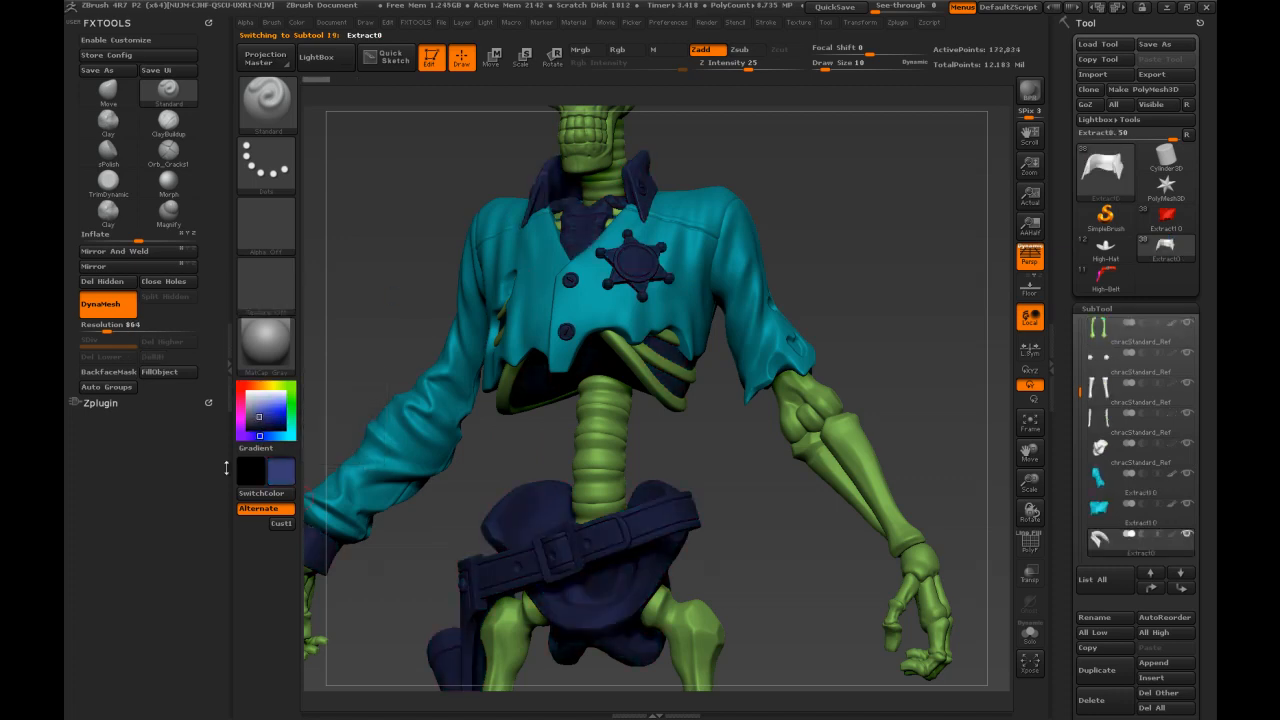
left_click(160, 372)
Select the cuff at the end of the long sleeve and fill it with the dark blue.
right_click_drag(388, 461, 476, 425, "alt")
left_click(397, 507, "alt")
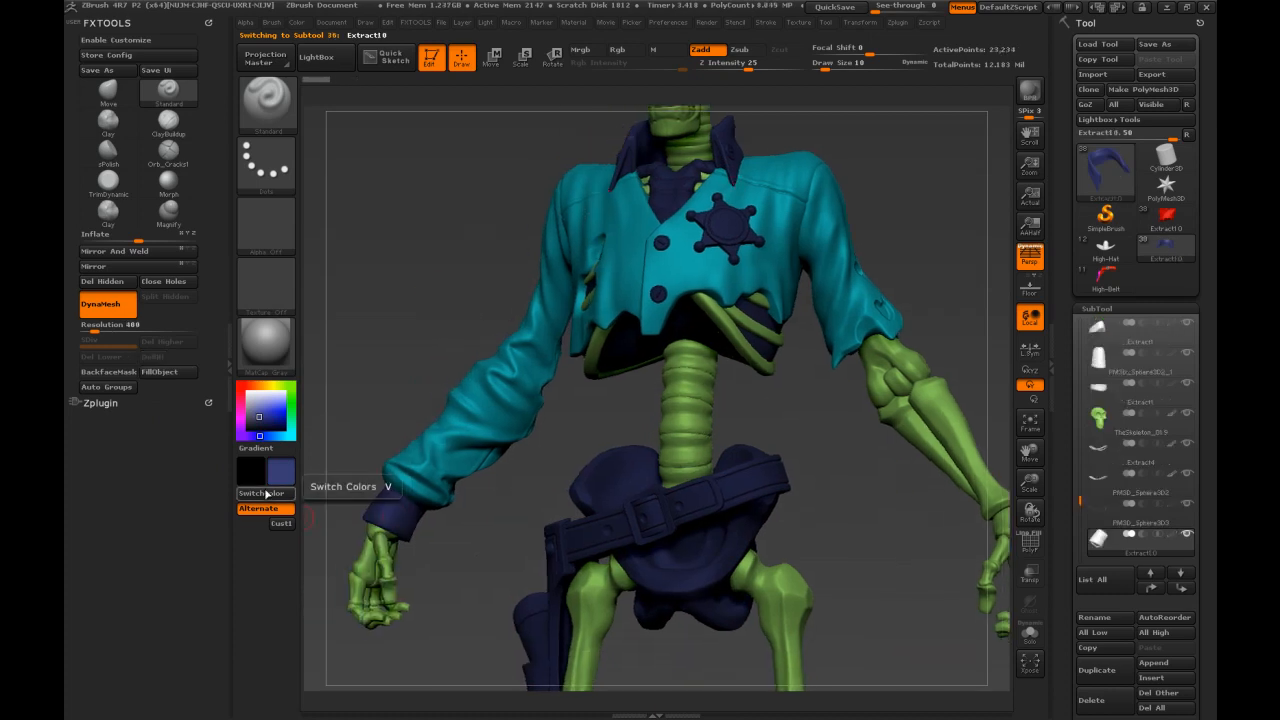
left_click(160, 372)
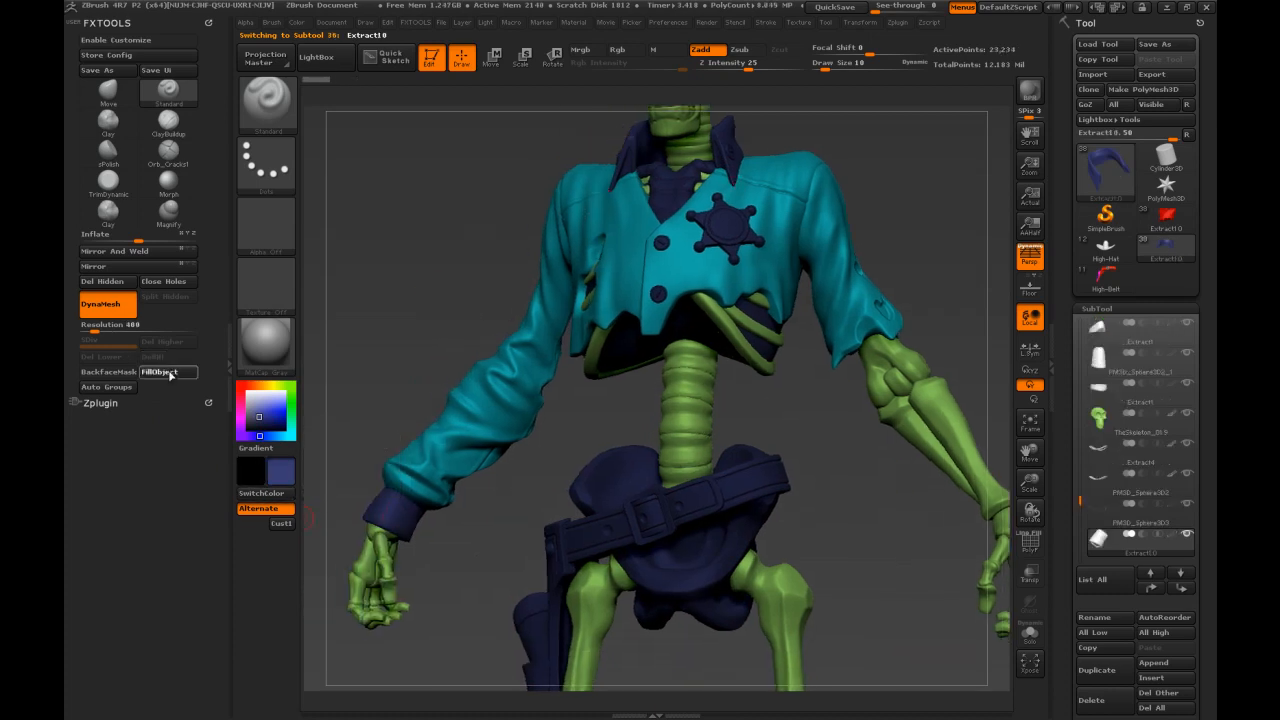
Set the current colour to white and review the partly coloured skeleton and its remaining subtools.
left_click(247, 392)
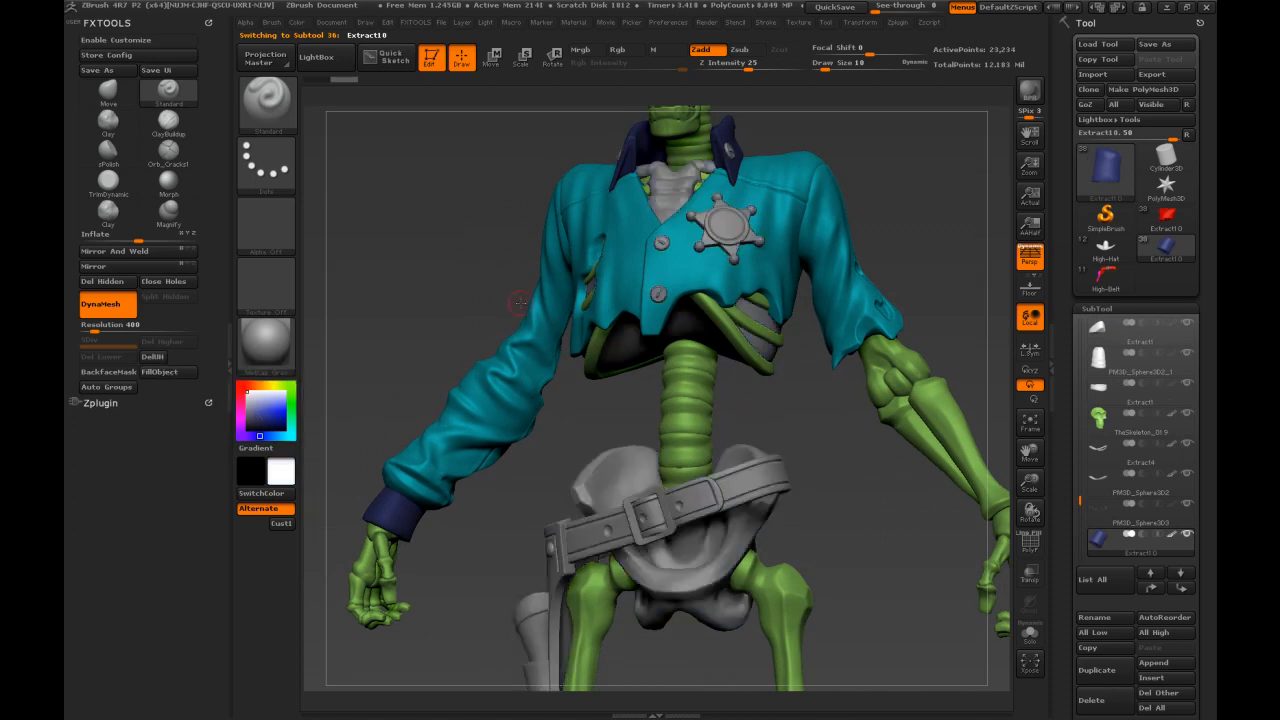
left_click_drag(752, 401, 796, 373)
left_click_drag(802, 263, 665, 371, "alt")
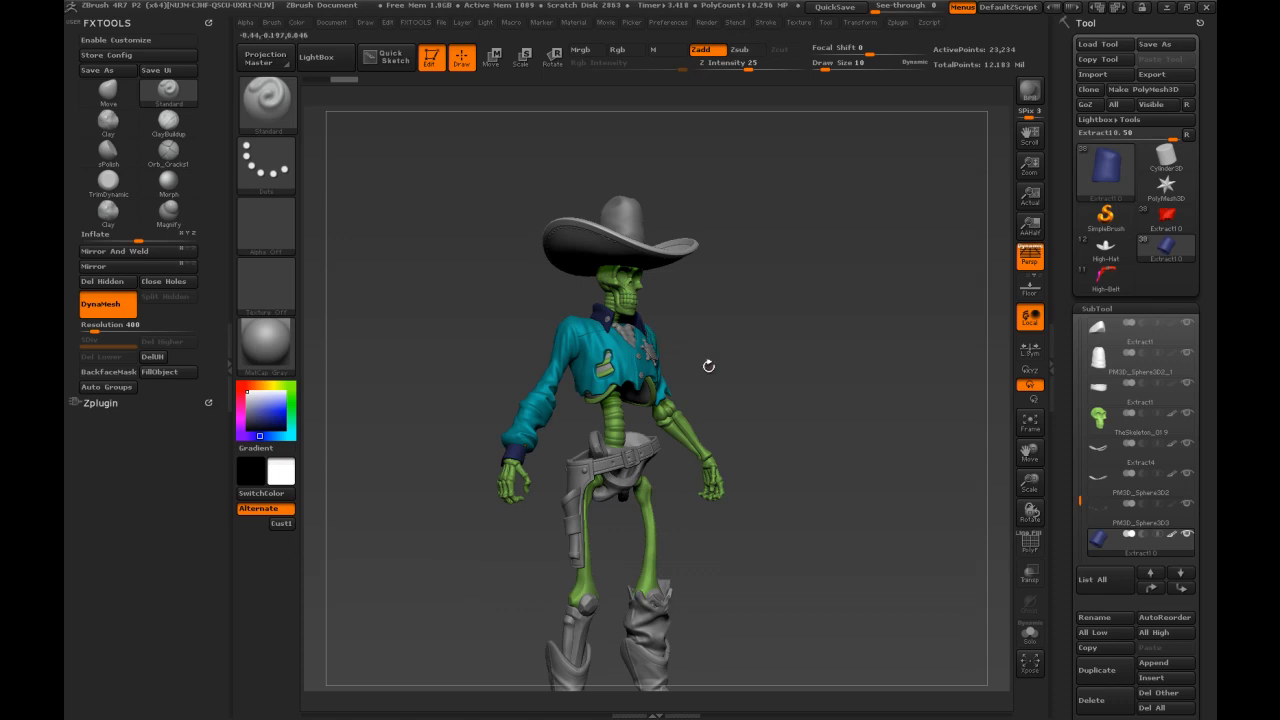
left_click_drag(785, 366, 765, 316)
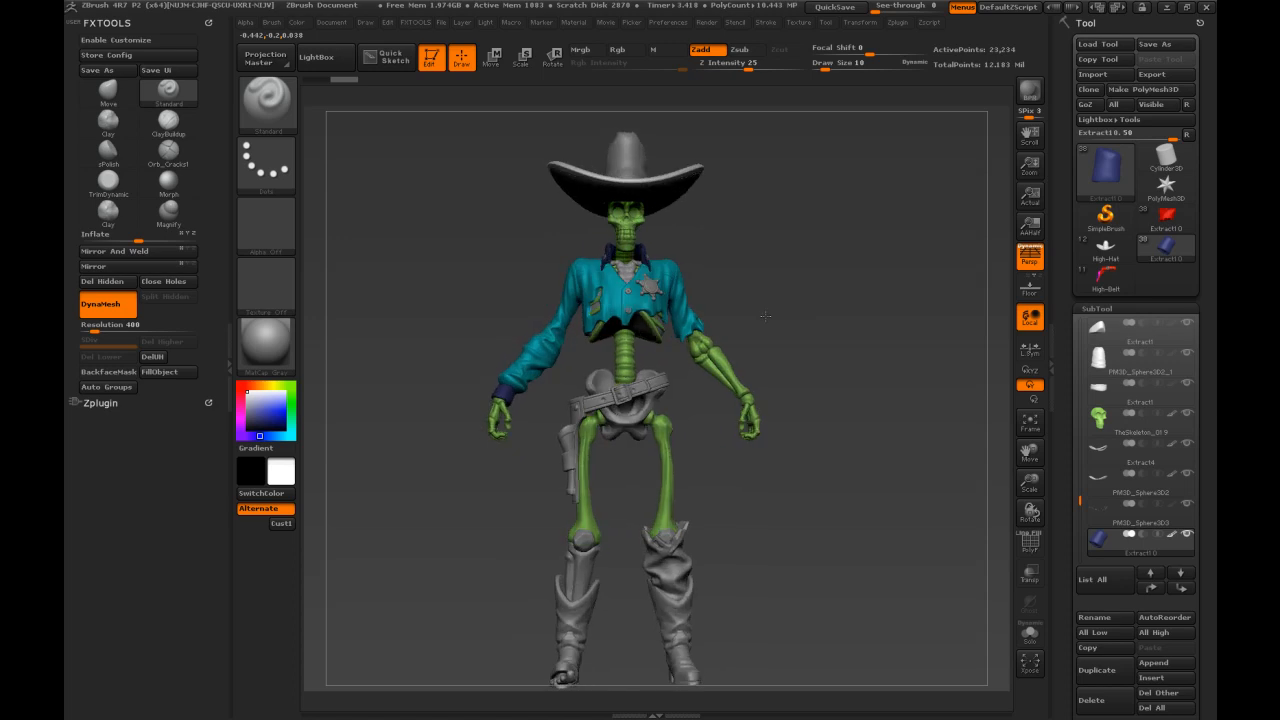
left_click_drag(1081, 500, 1081, 514)
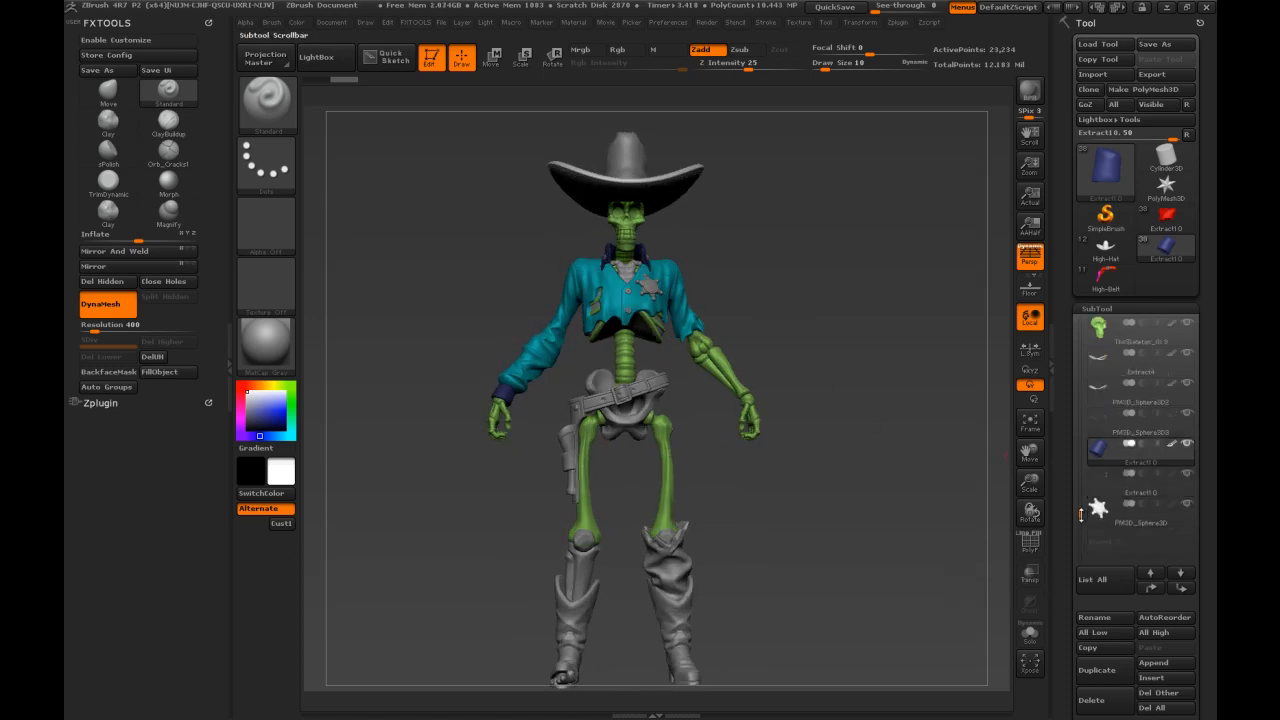
left_click_drag(863, 510, 842, 339)
Switch to the colour-coded reference tool, isolate its High-Hat subtool and examine the hat's colours and subtool title.
left_click(1104, 276)
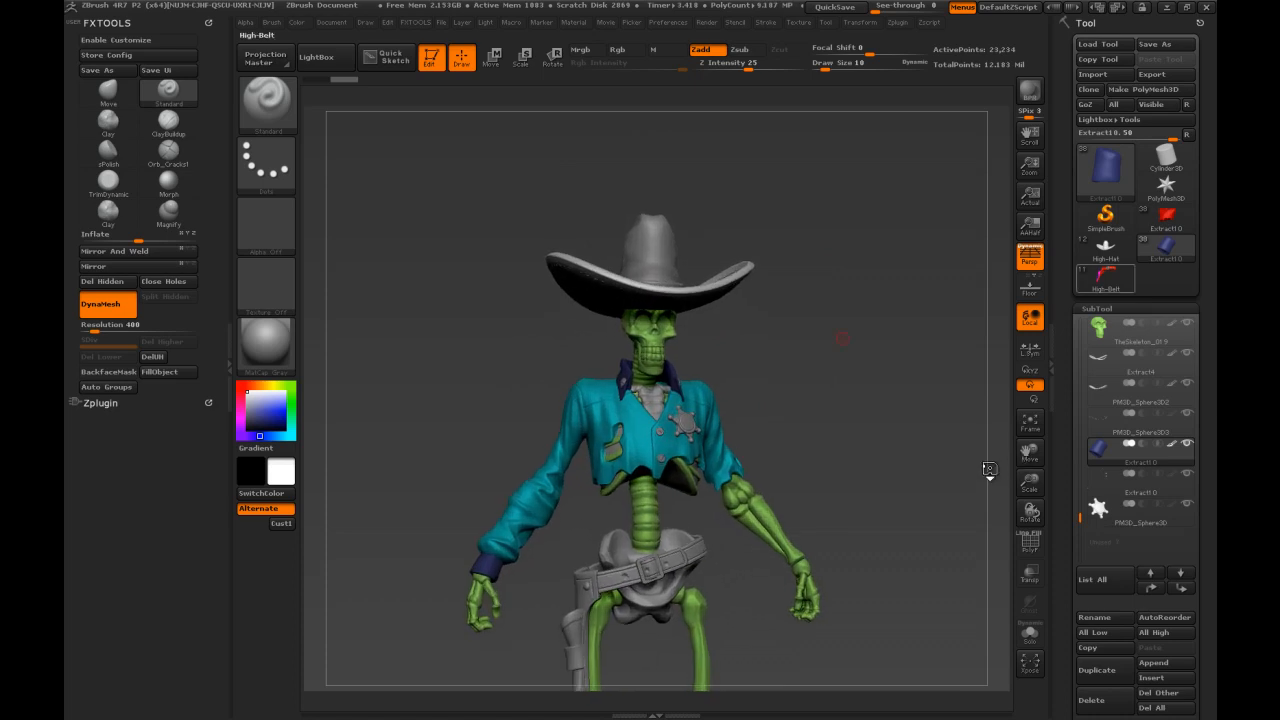
left_click(1099, 388)
left_click(1030, 633)
left_click_drag(830, 304, 843, 340)
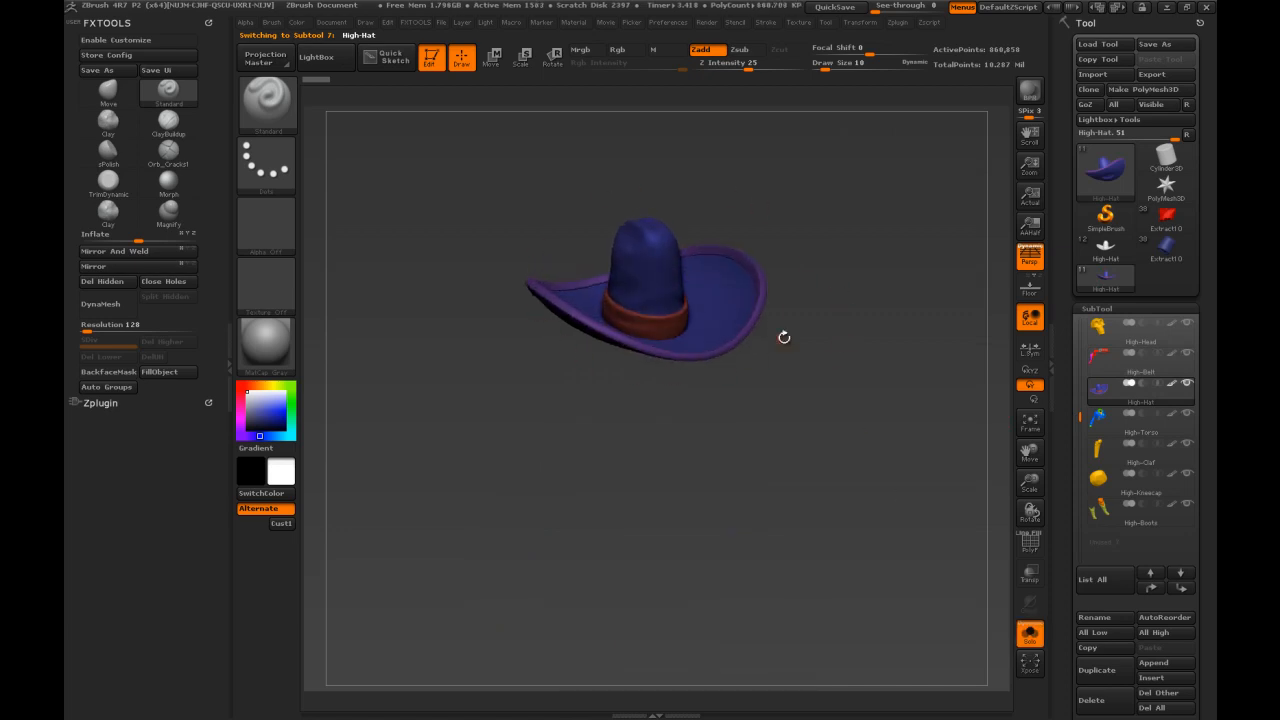
left_click_drag(794, 397, 752, 352)
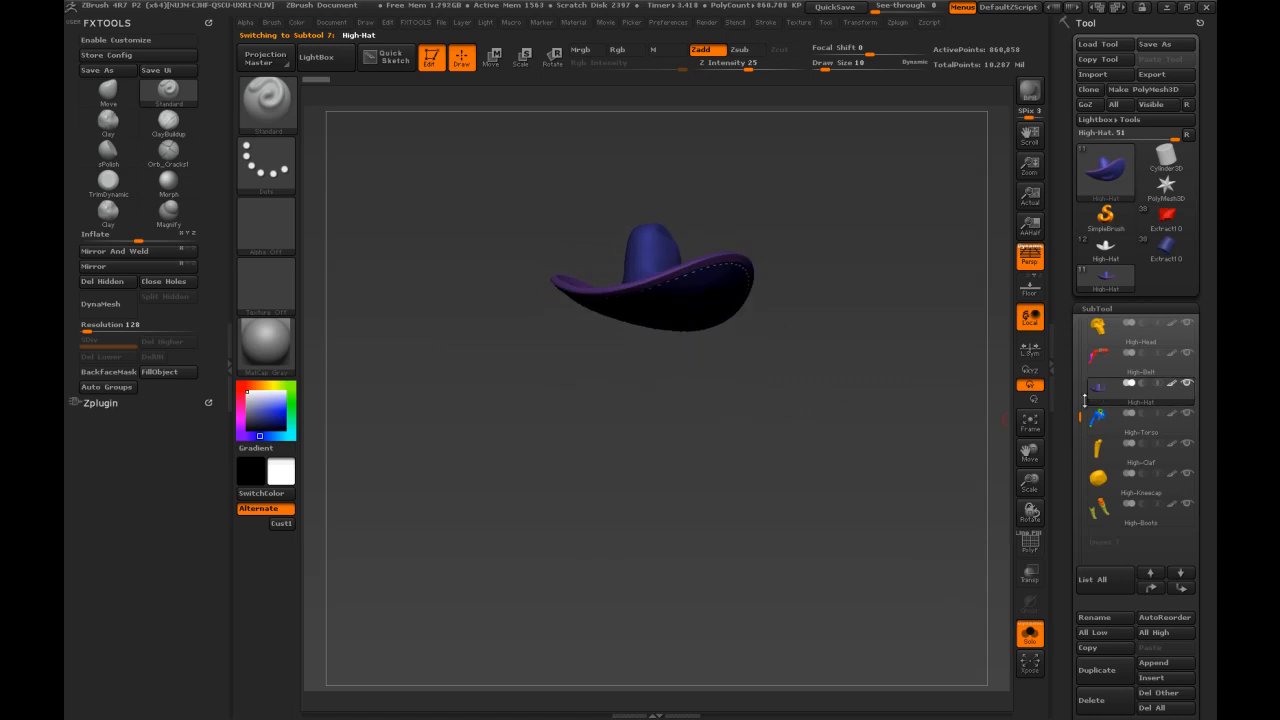
left_click(1094, 617)
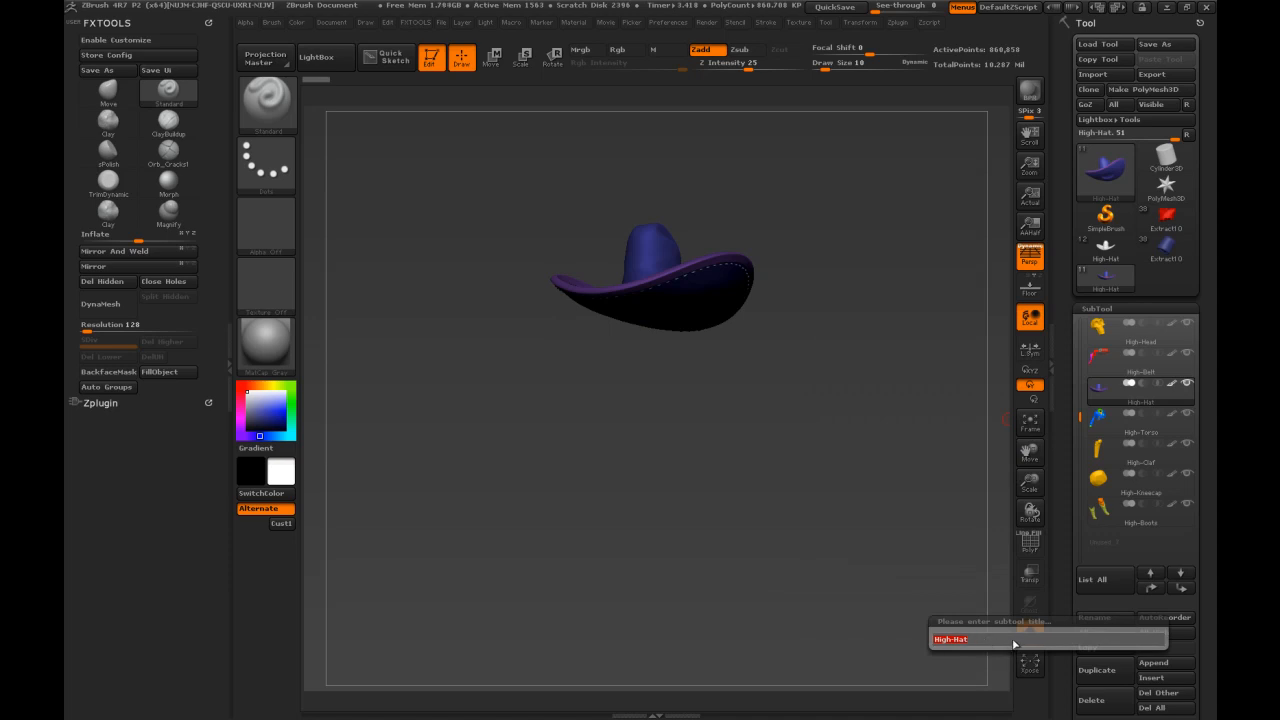
key("Escape")
left_click_drag(911, 369, 900, 347)
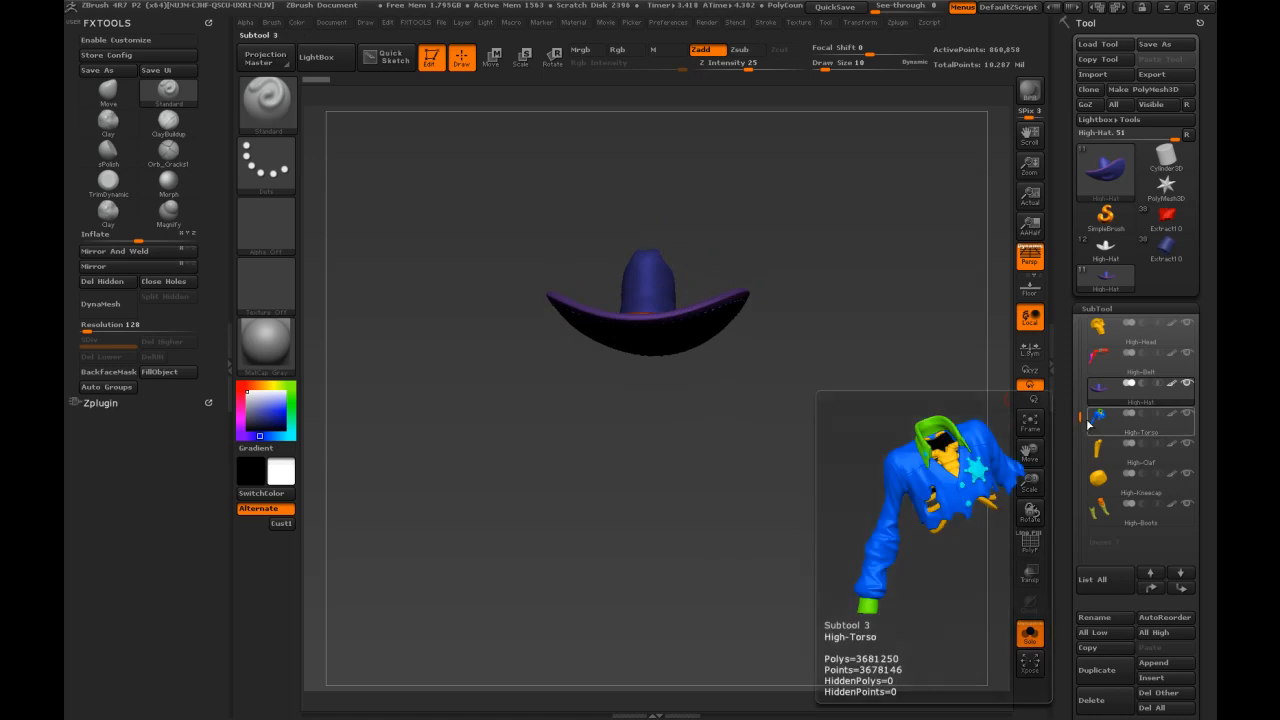
Go through the isolated High-Hands, High-Pelvis, High-Neck, High-Head and High-Belt subtools and examine how their parts are grouped and coloured.
left_click_drag(1081, 418, 1076, 308)
left_click(1104, 362)
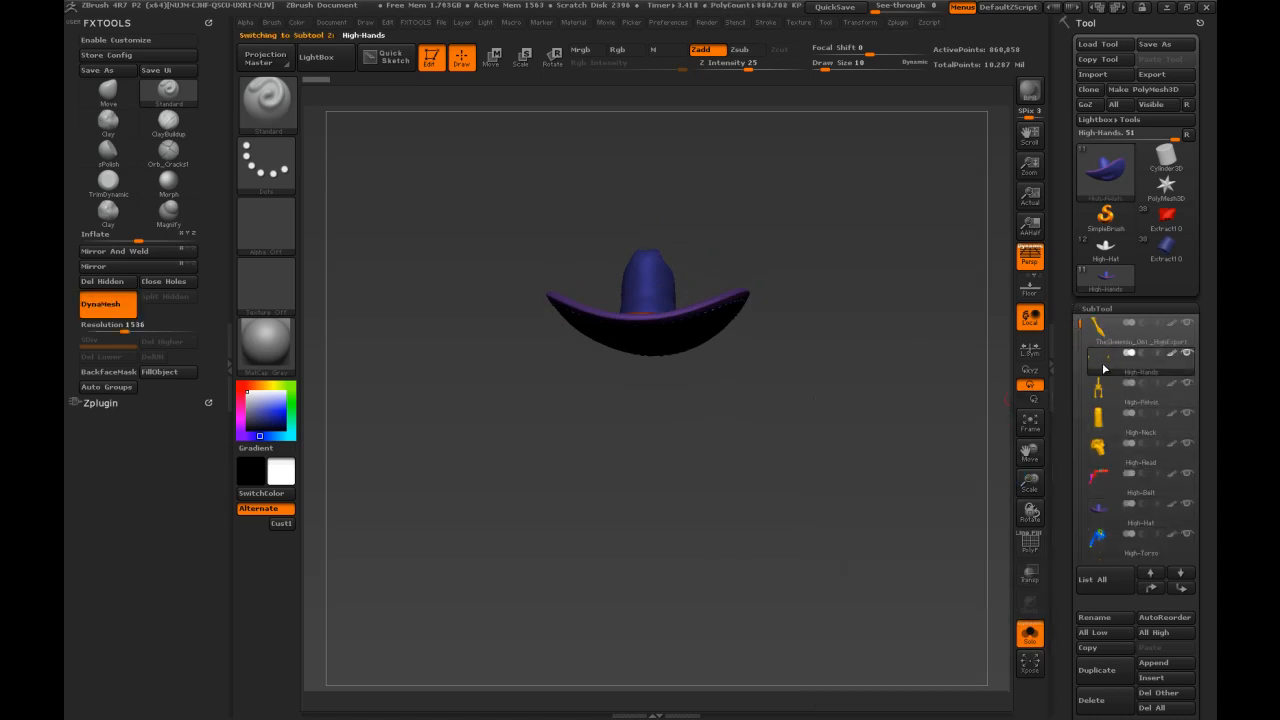
left_click(1092, 390)
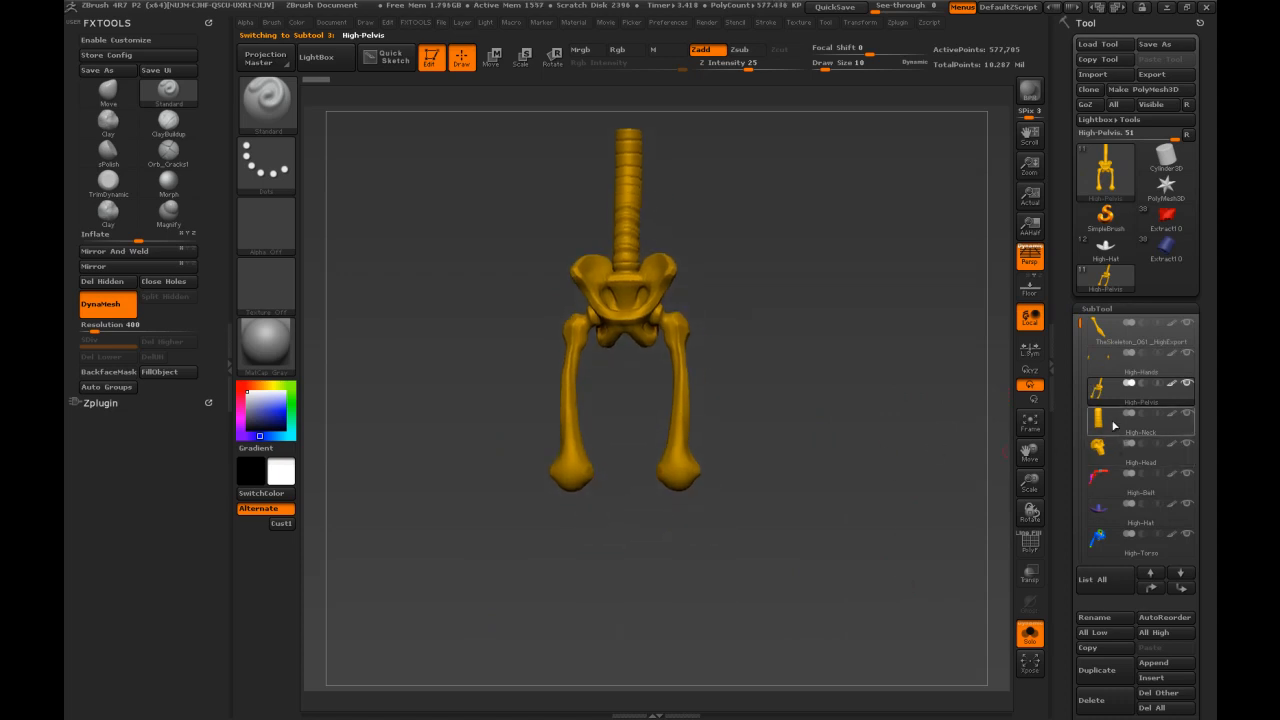
left_click(1116, 424)
key("Down")
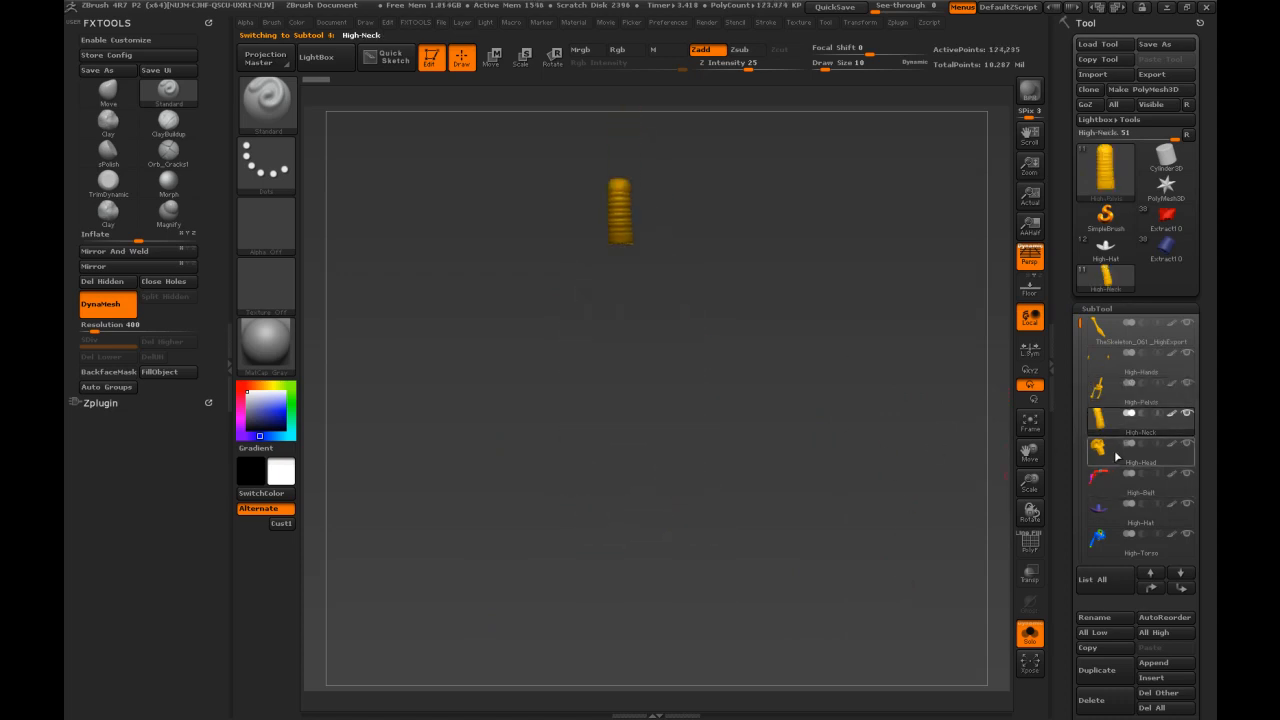
key("Down")
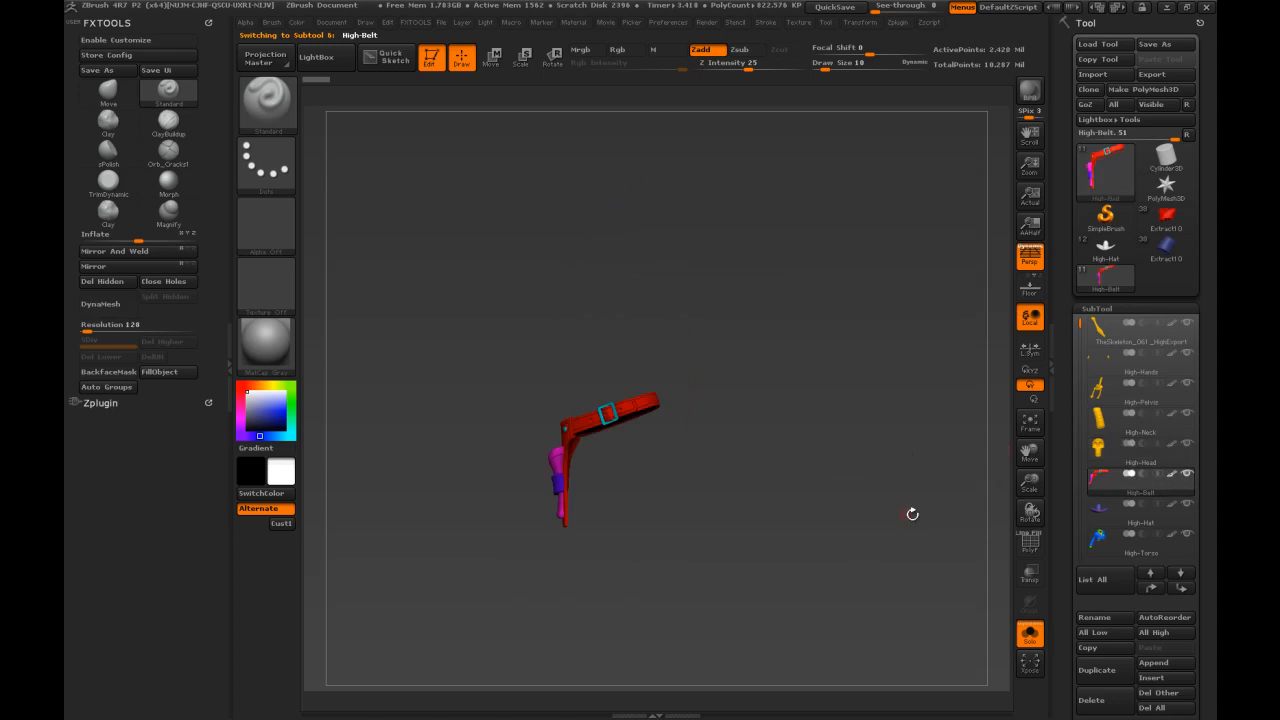
left_click_drag(742, 432, 509, 461)
Examine the isolated High-Hat, High-Torso, calf, kneecap and High-Boots subtools, viewing the boots from several angles.
left_click(1092, 500)
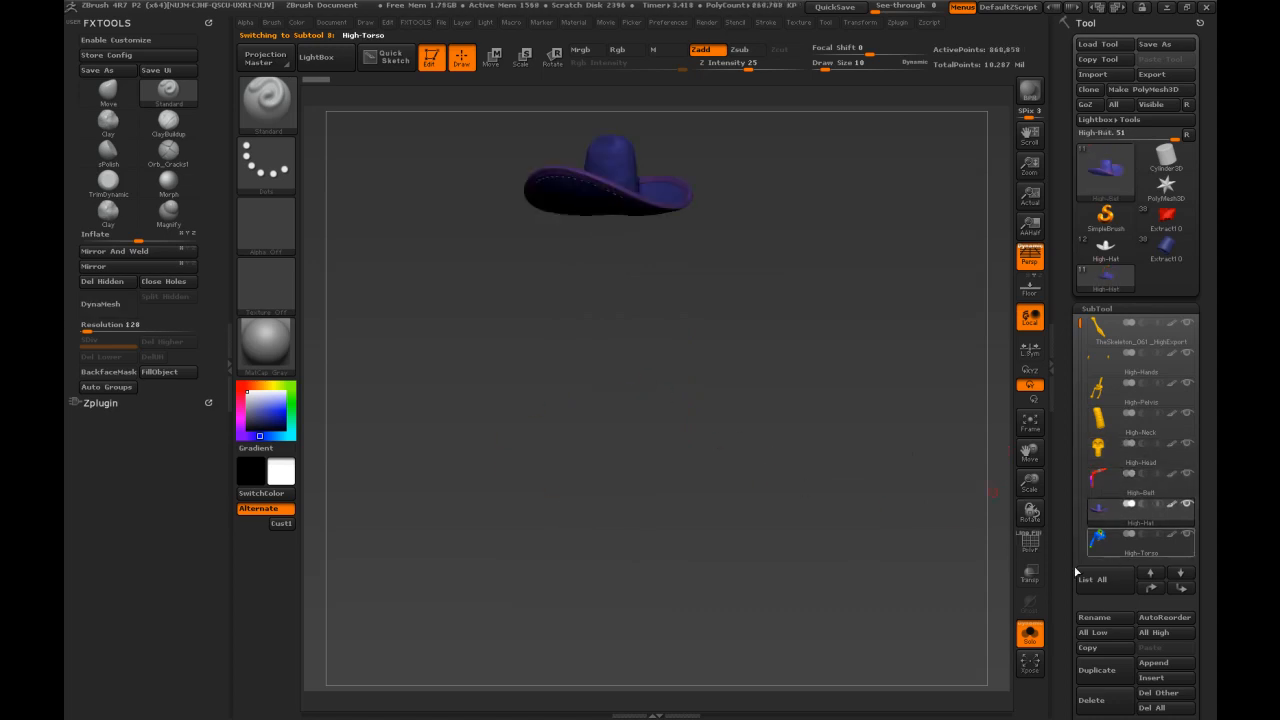
left_click_drag(849, 431, 856, 258)
key("Down")
left_click(1106, 488)
left_click(1100, 510)
left_click_drag(881, 486, 871, 419)
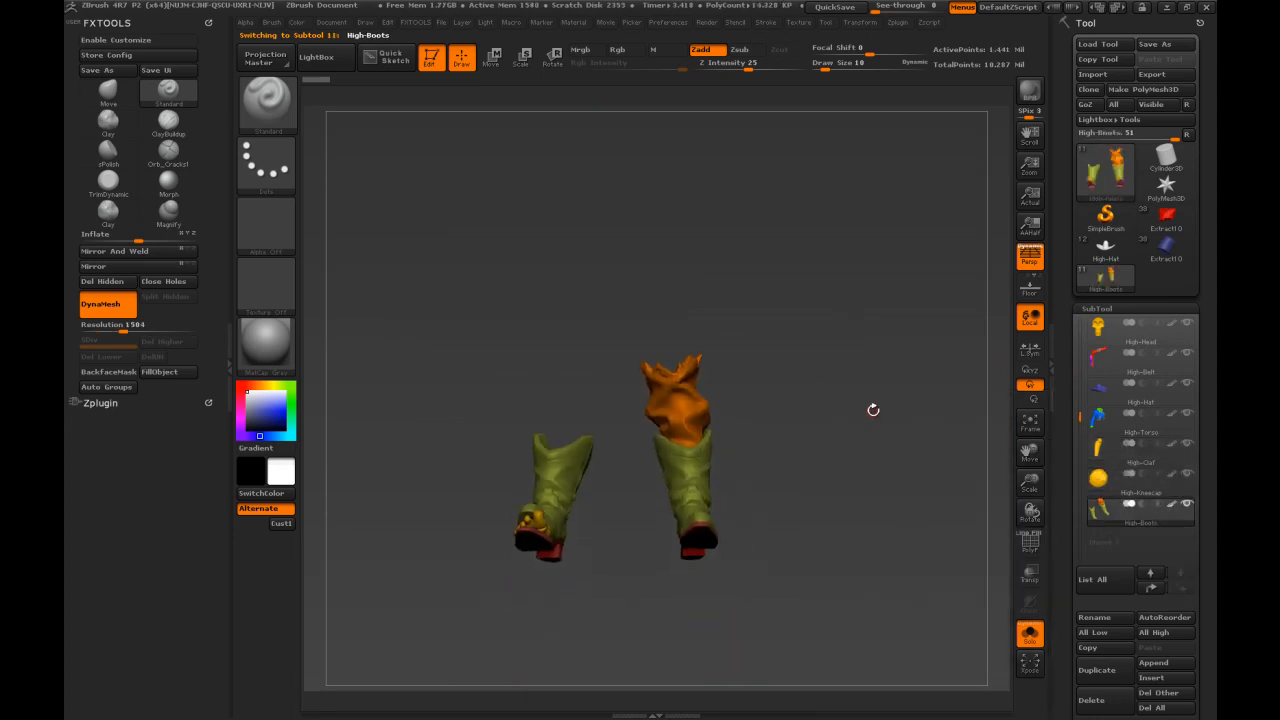
left_click_drag(875, 364, 876, 436)
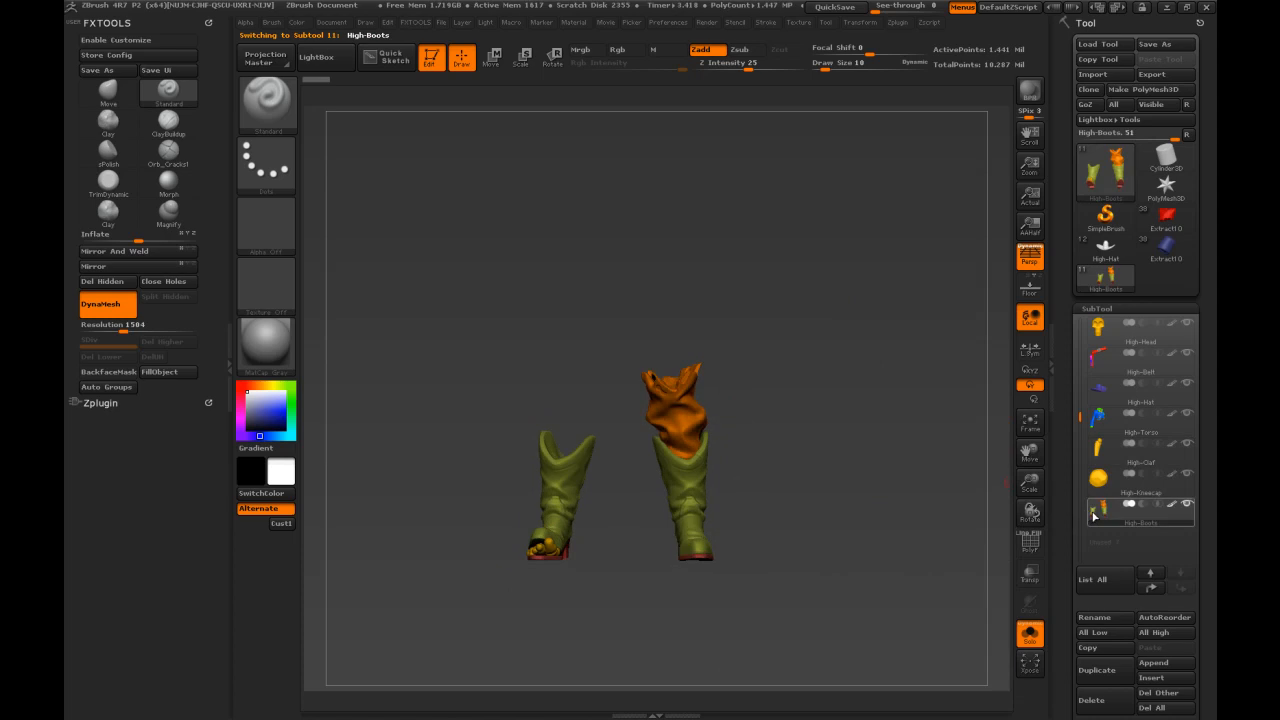
Turn off Solo and frame the complete colour-coded skeleton.
left_click(1030, 636)
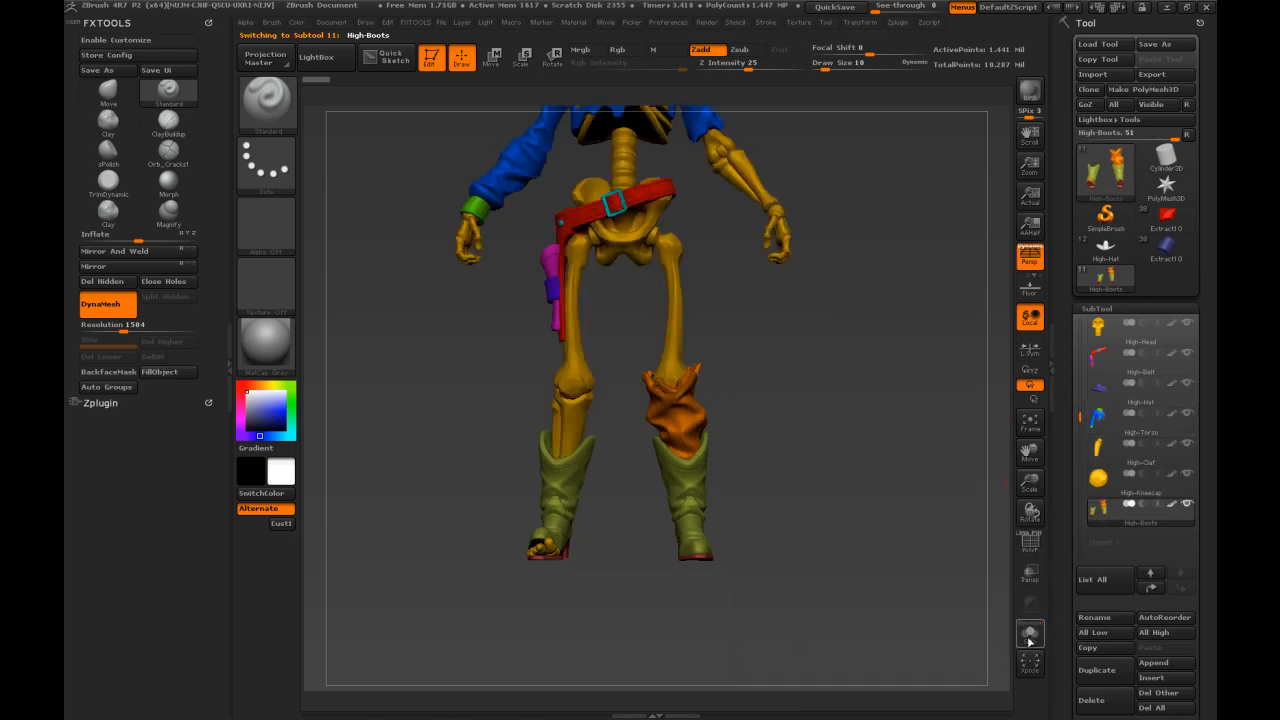
left_click_drag(917, 433, 893, 410, "alt")
key("f")
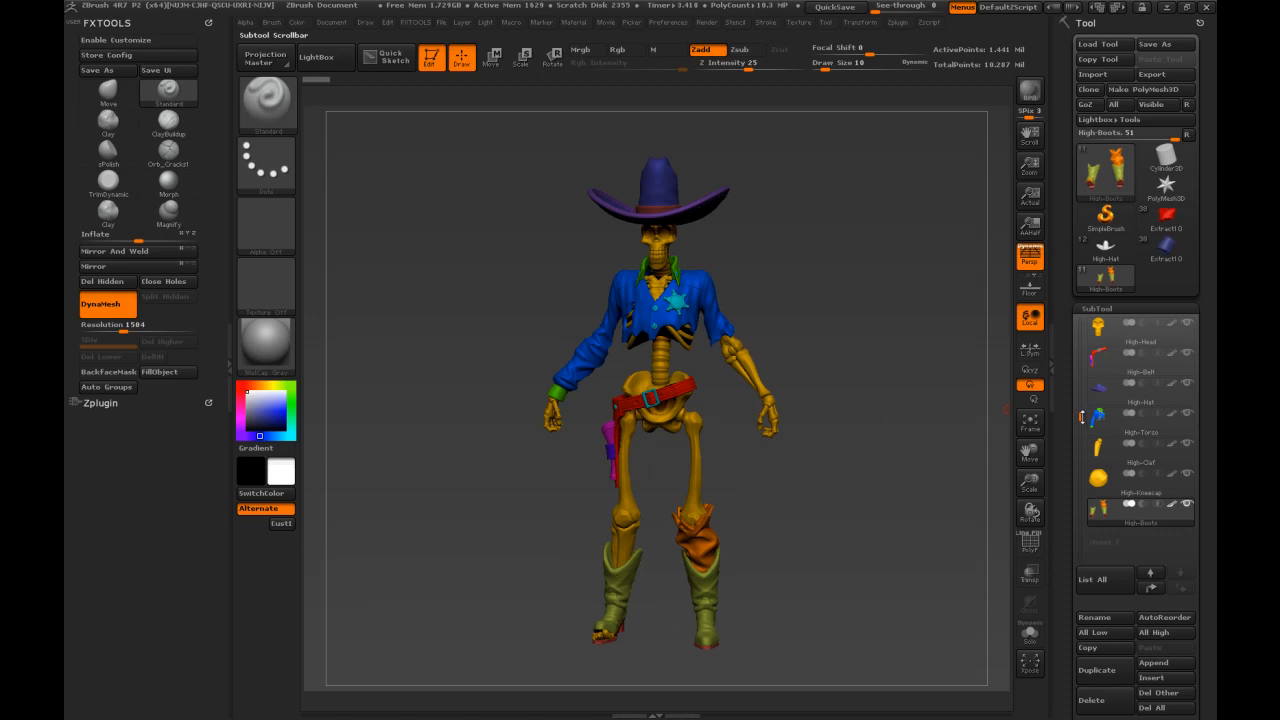
Isolate the High-Torso subtool and examine the coloured jacket, collar, star and ribs from several angles.
left_click(1100, 416)
left_click(1030, 634)
left_click_drag(857, 417, 762, 440)
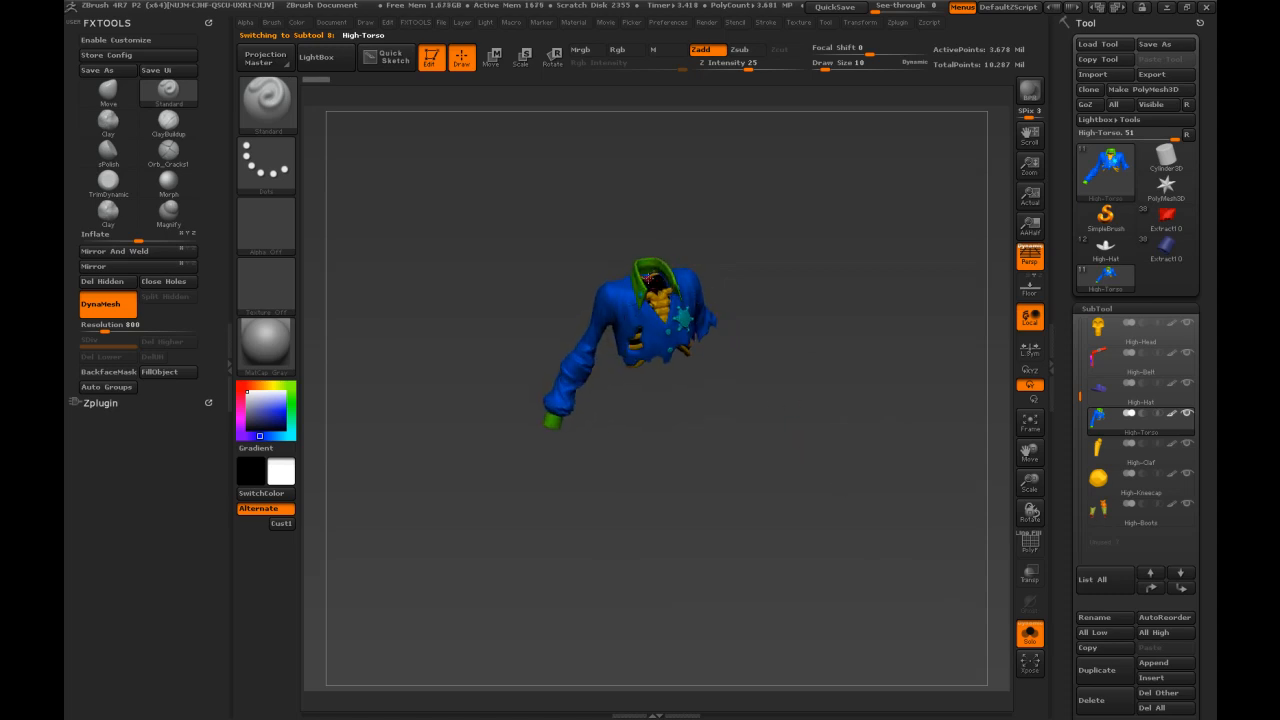
left_click_drag(780, 364, 757, 324)
left_click_drag(736, 277, 682, 230)
left_click_drag(698, 315, 751, 286)
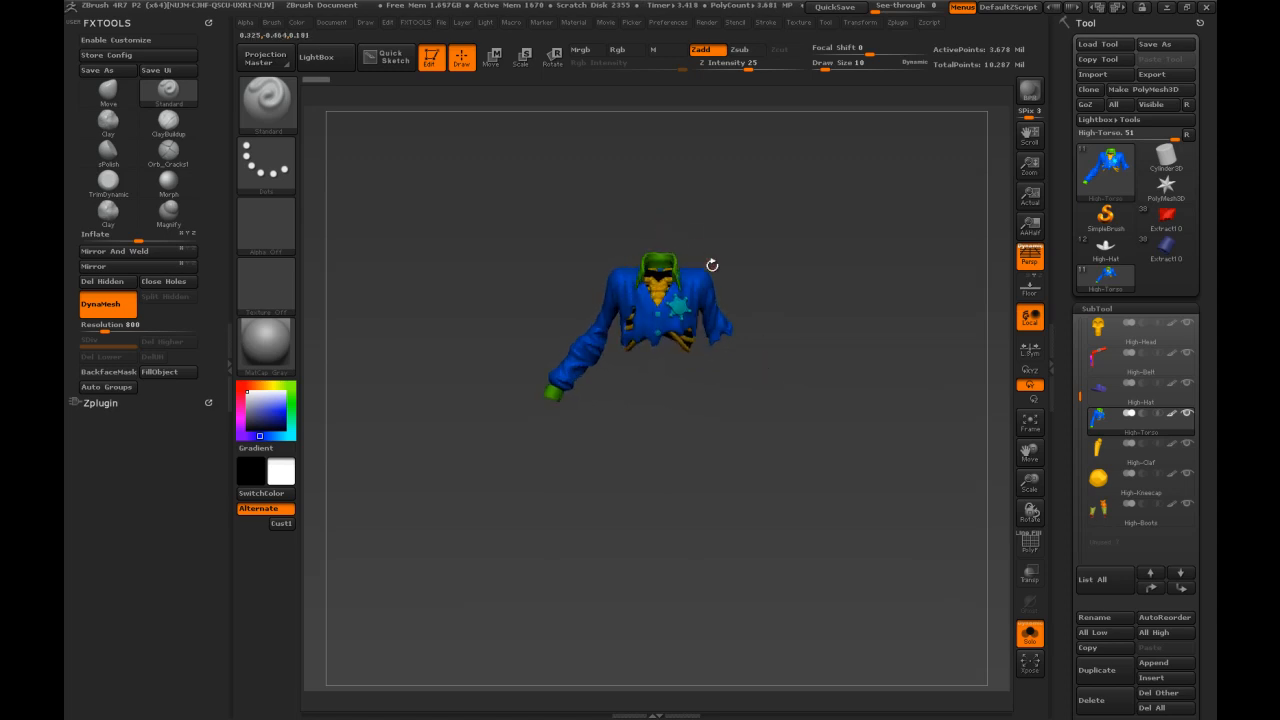
left_click_drag(811, 410, 822, 420)
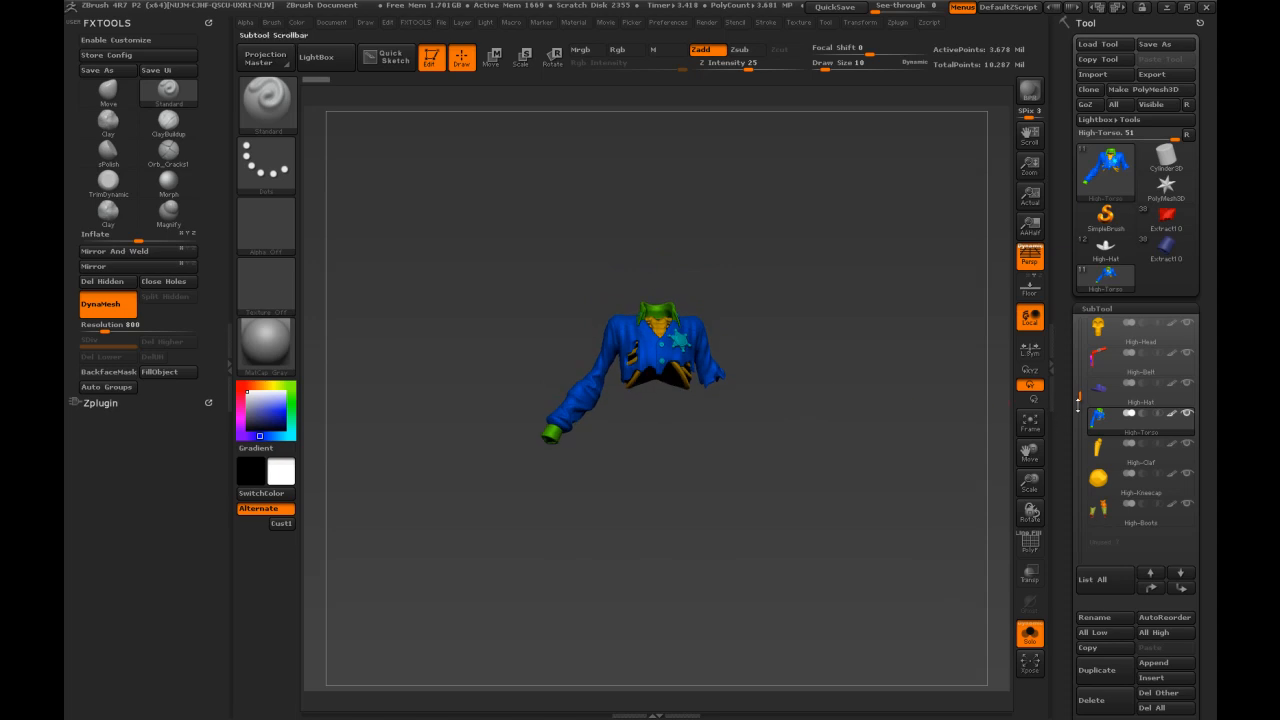
Select the High-Pelvis subtool, turn off Solo and leave only High-Pelvis and High-Torso visible.
left_click_drag(1080, 395, 1080, 345)
left_click(1098, 358)
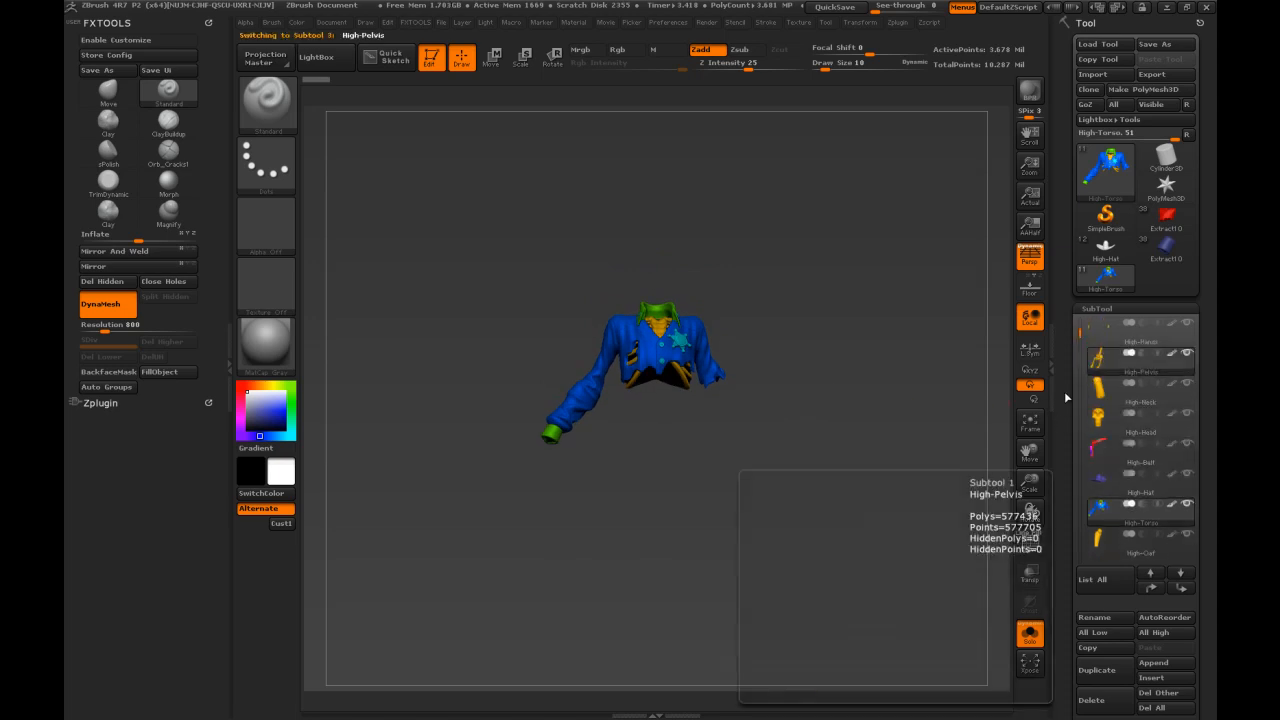
left_click_drag(782, 526, 868, 527)
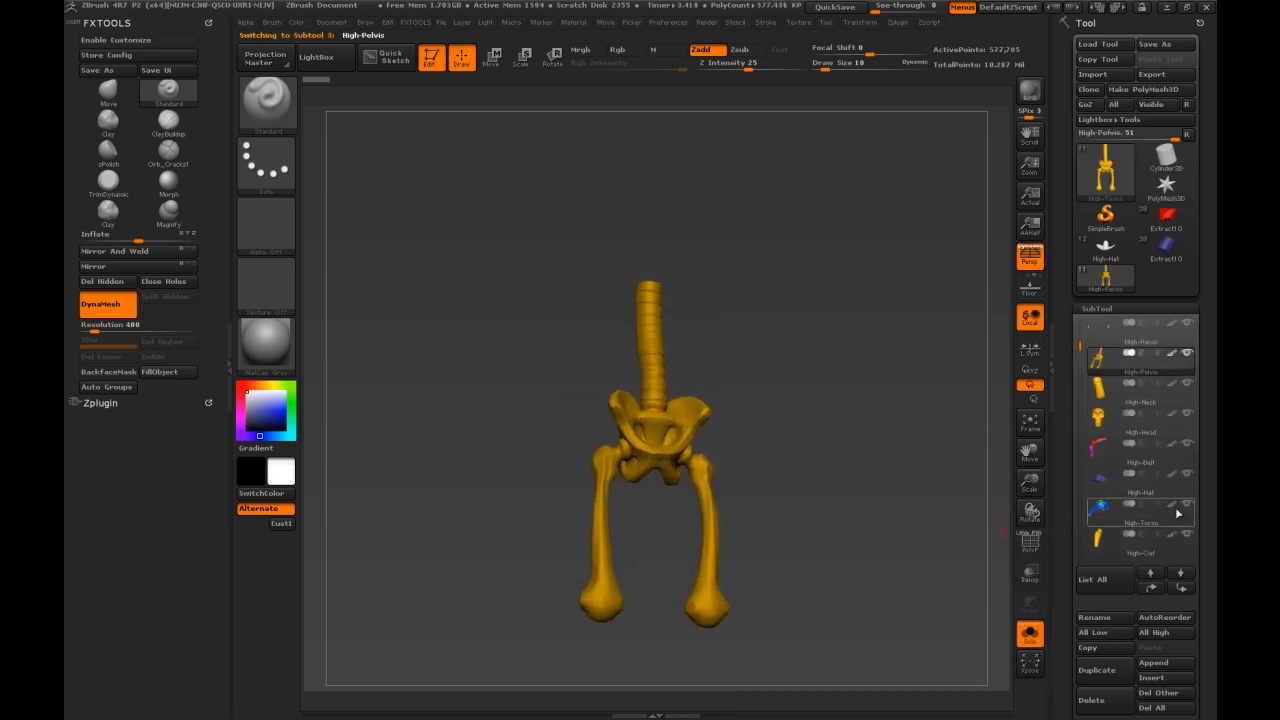
left_click(1028, 638)
left_click(1187, 353, "shift")
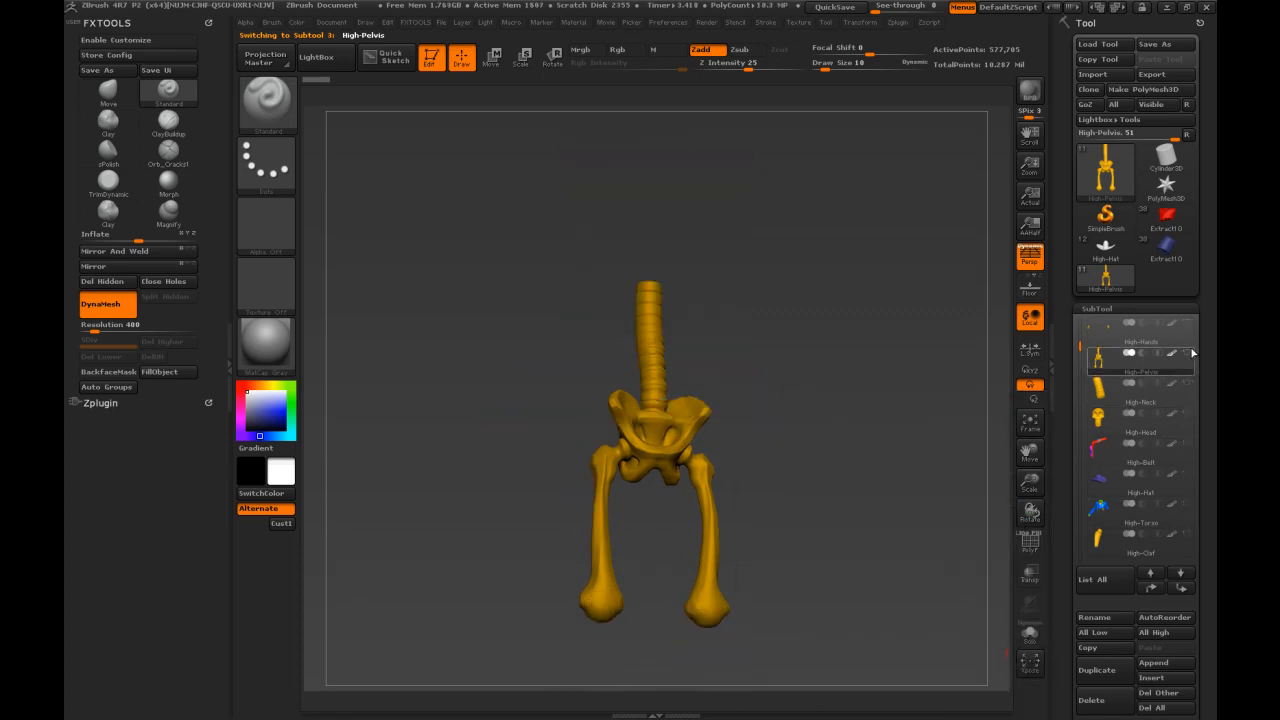
left_click(1187, 504)
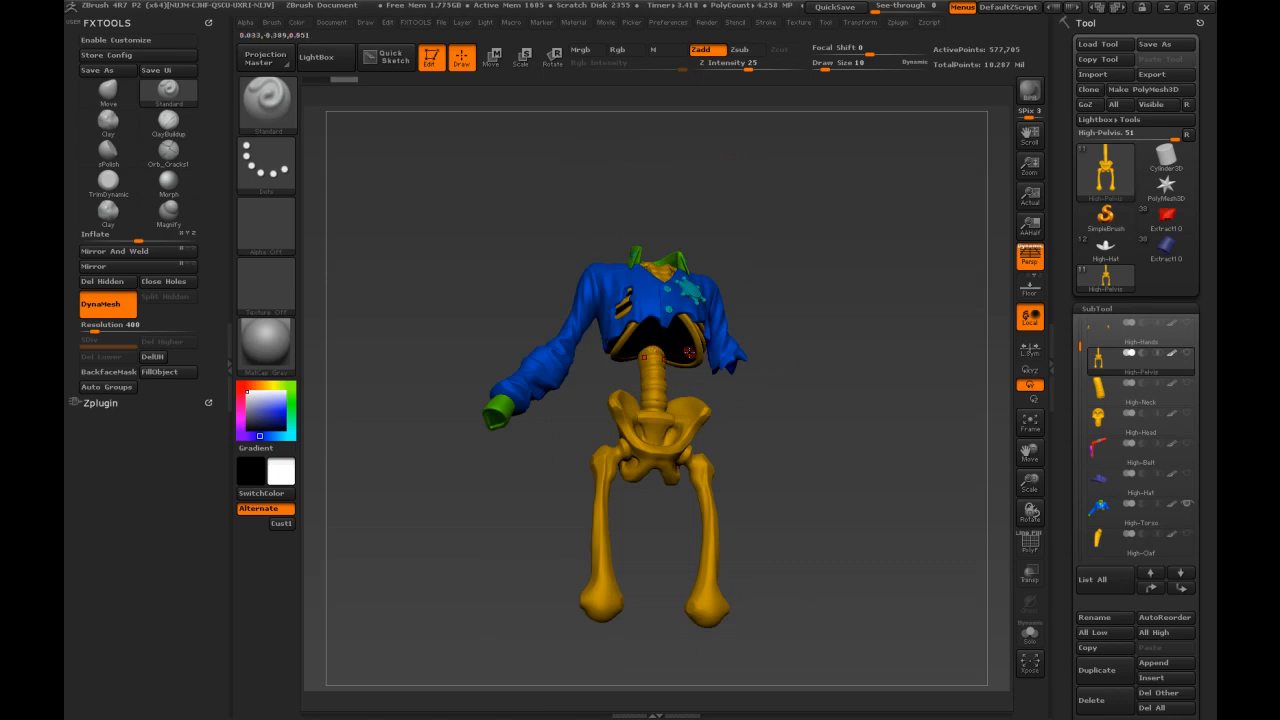
Select the calf subtool and make High-Pelvis visible with it, viewing the knee joint from the side.
left_click_drag(792, 436, 991, 488)
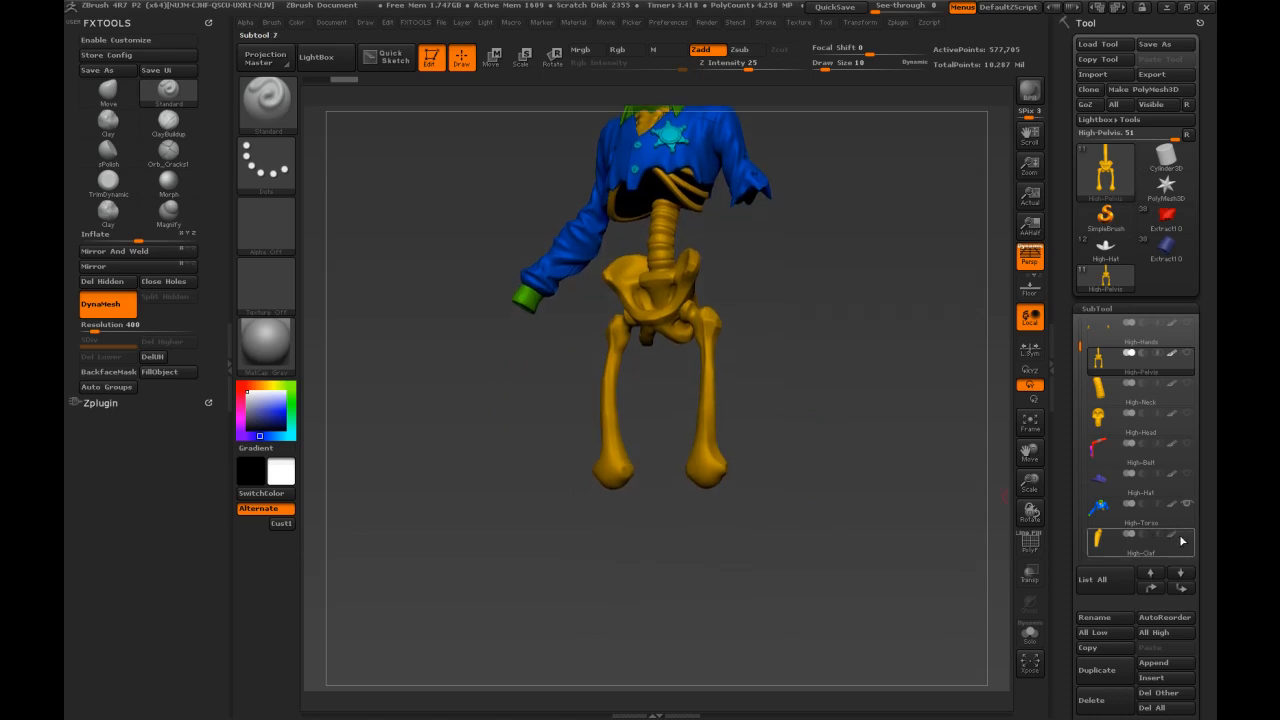
left_click_drag(910, 530, 878, 552)
left_click(1110, 540)
left_click_drag(771, 560, 774, 531)
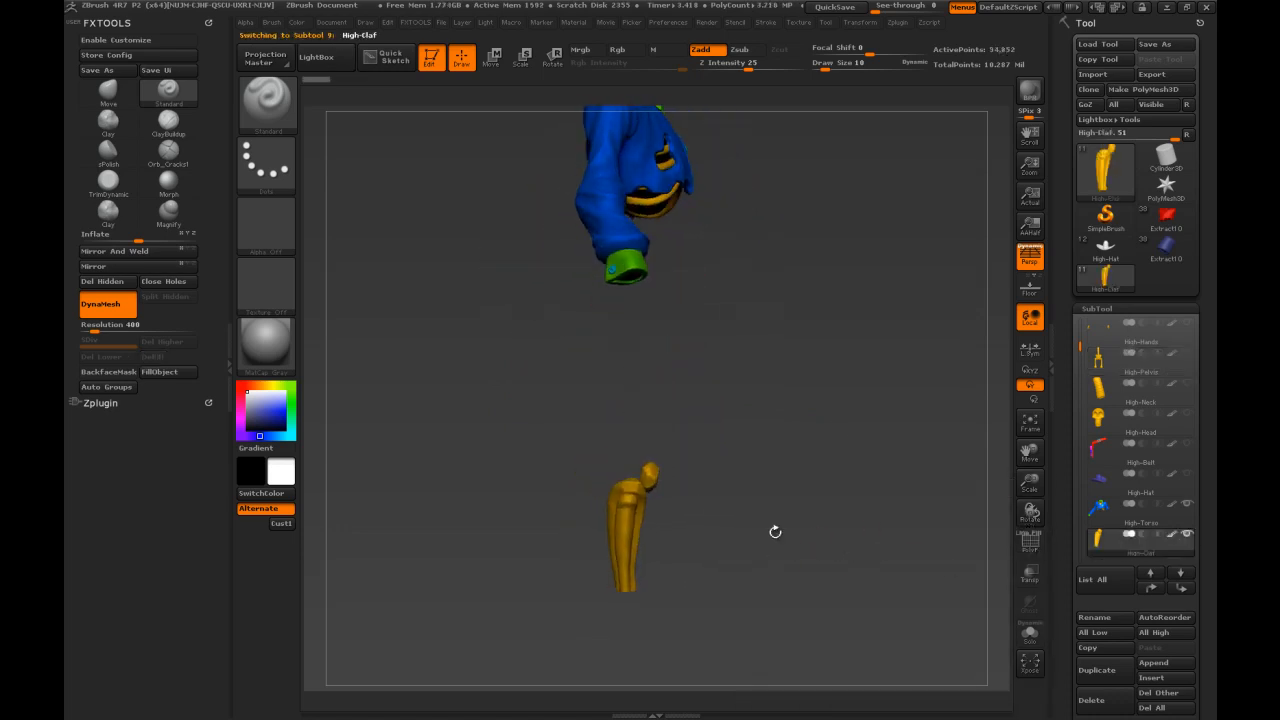
left_click(1187, 351)
left_click_drag(736, 555, 777, 418, "alt")
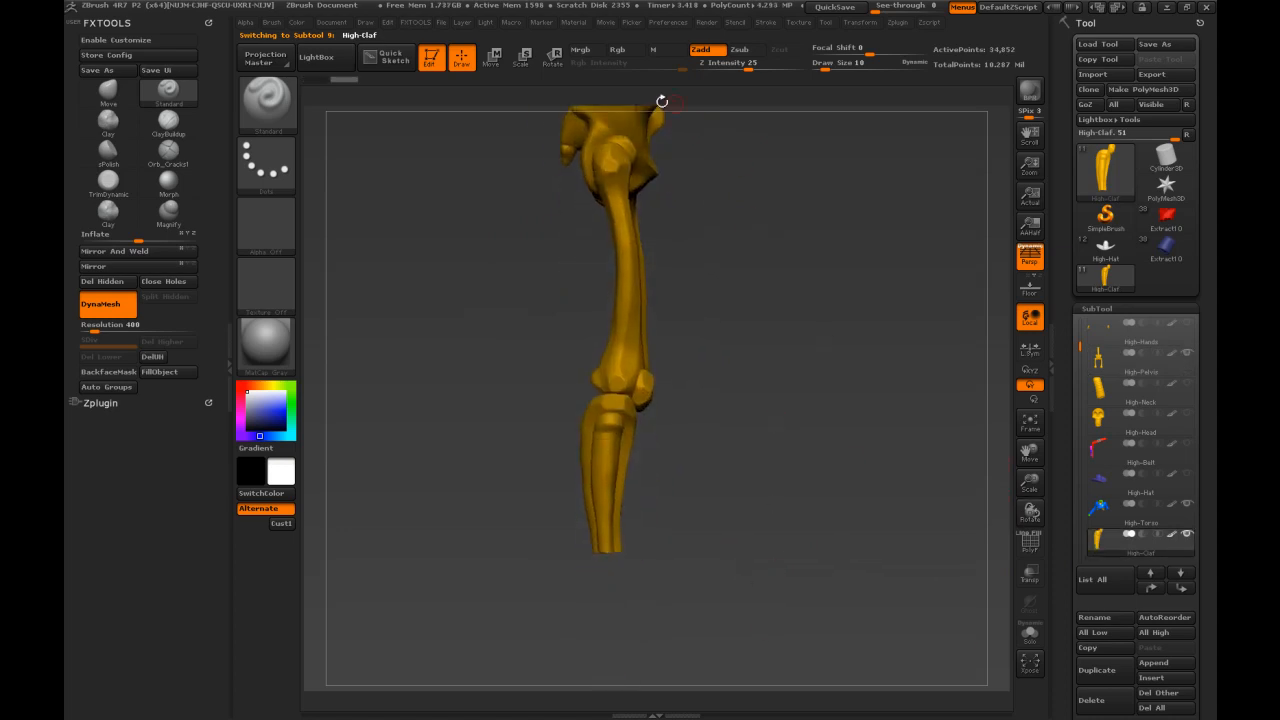
Try rotating the calf about the knee joint with the transpose line, undo the rotation and return to Draw mode.
left_click(552, 58)
mouse_move(615, 392)
left_mouse_down()
mouse_move(794, 323)
mouse_move(790, 385)
mouse_move(733, 541)
mouse_move(808, 388)
mouse_move(762, 548)
mouse_move(800, 312)
mouse_move(764, 582)
mouse_move(775, 380)
mouse_move(765, 575)
mouse_move(780, 470)
mouse_move(770, 376)
mouse_move(775, 545)
left_mouse_up()
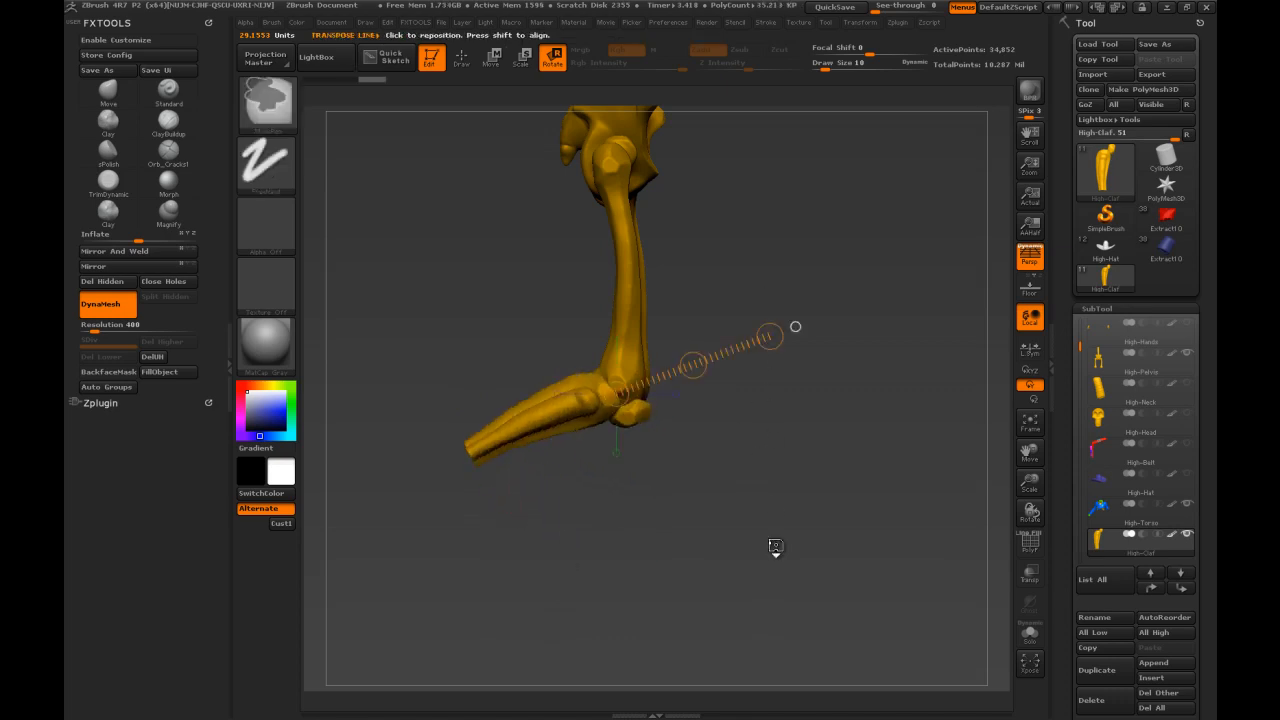
key("ctrl+z")
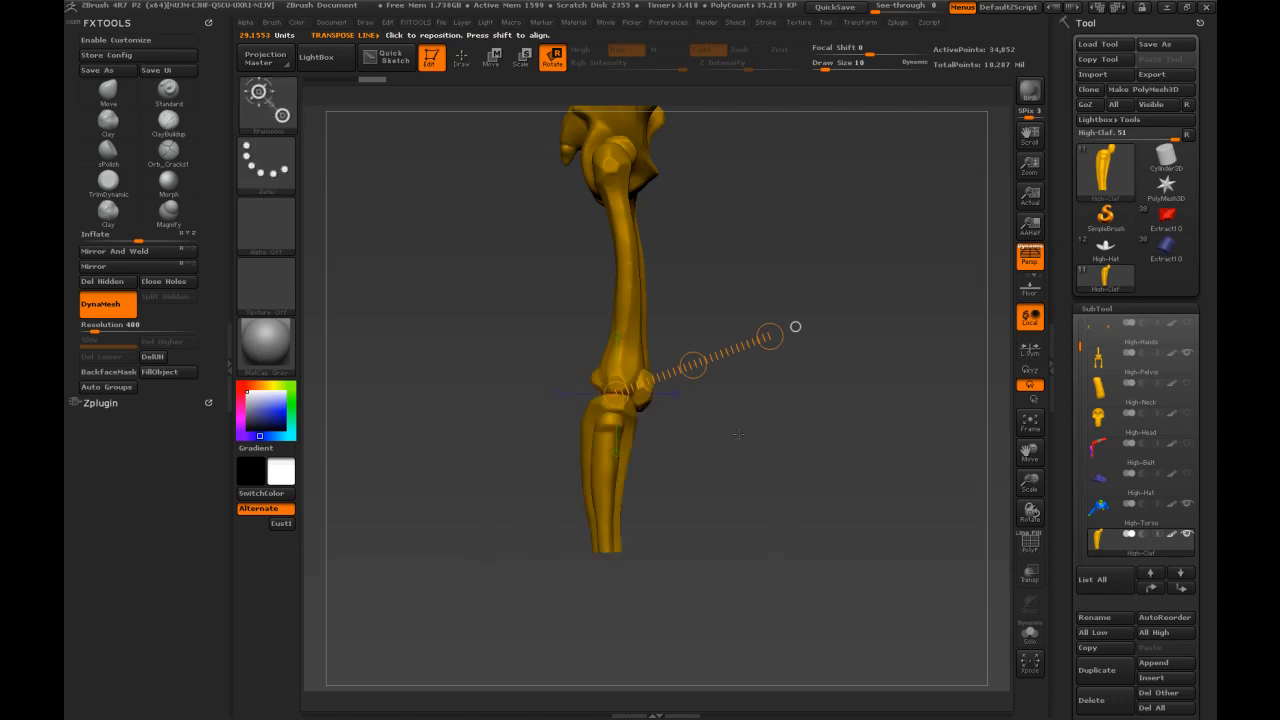
left_click(461, 57)
Make the forearm subtool TheSkeleton_061_HighExport visible and inspect the partial skeleton from both sides and the front.
left_click_drag(757, 300, 672, 318)
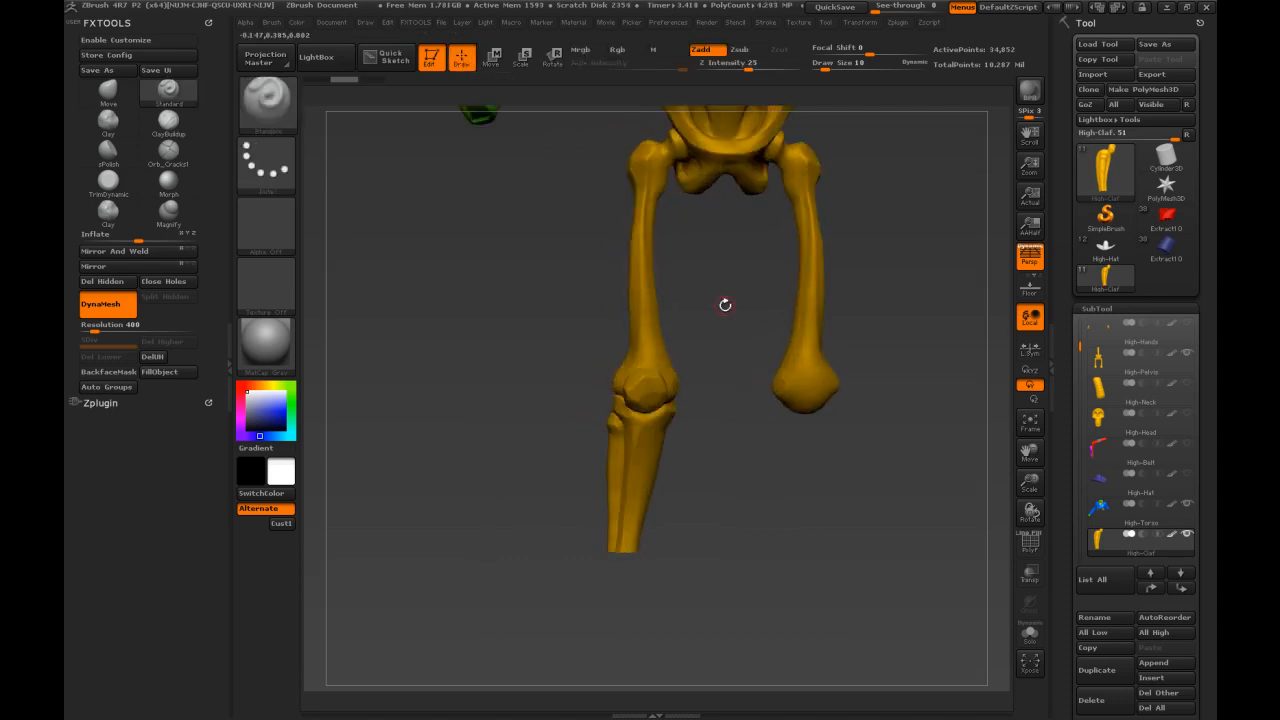
left_click_drag(760, 338, 804, 294, "alt")
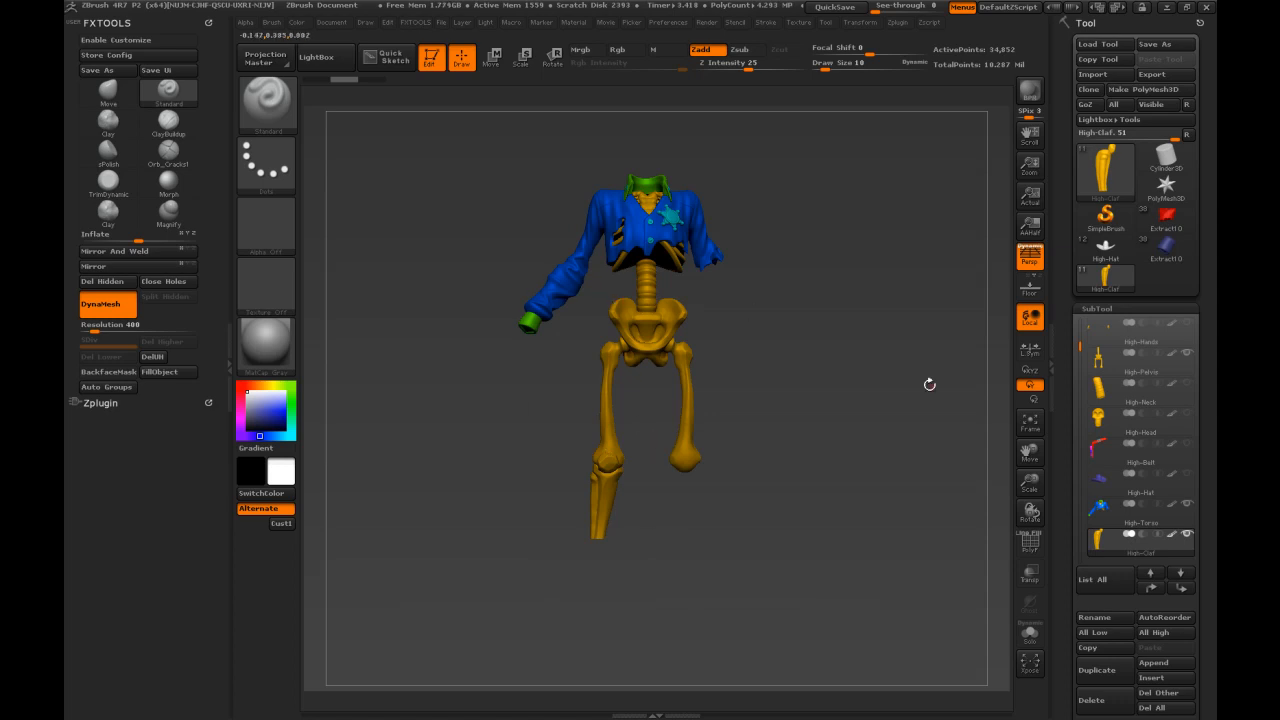
left_click_drag(1080, 346, 1079, 316)
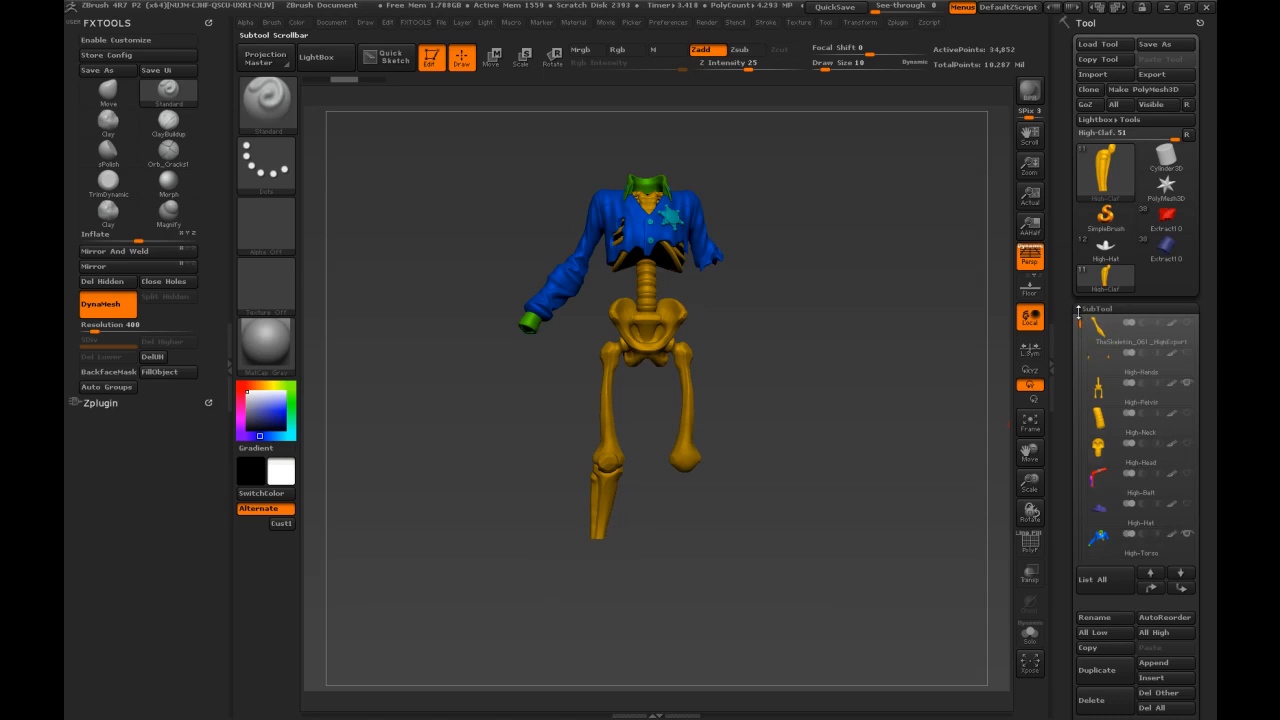
left_click(1188, 323)
left_click_drag(935, 382, 667, 338)
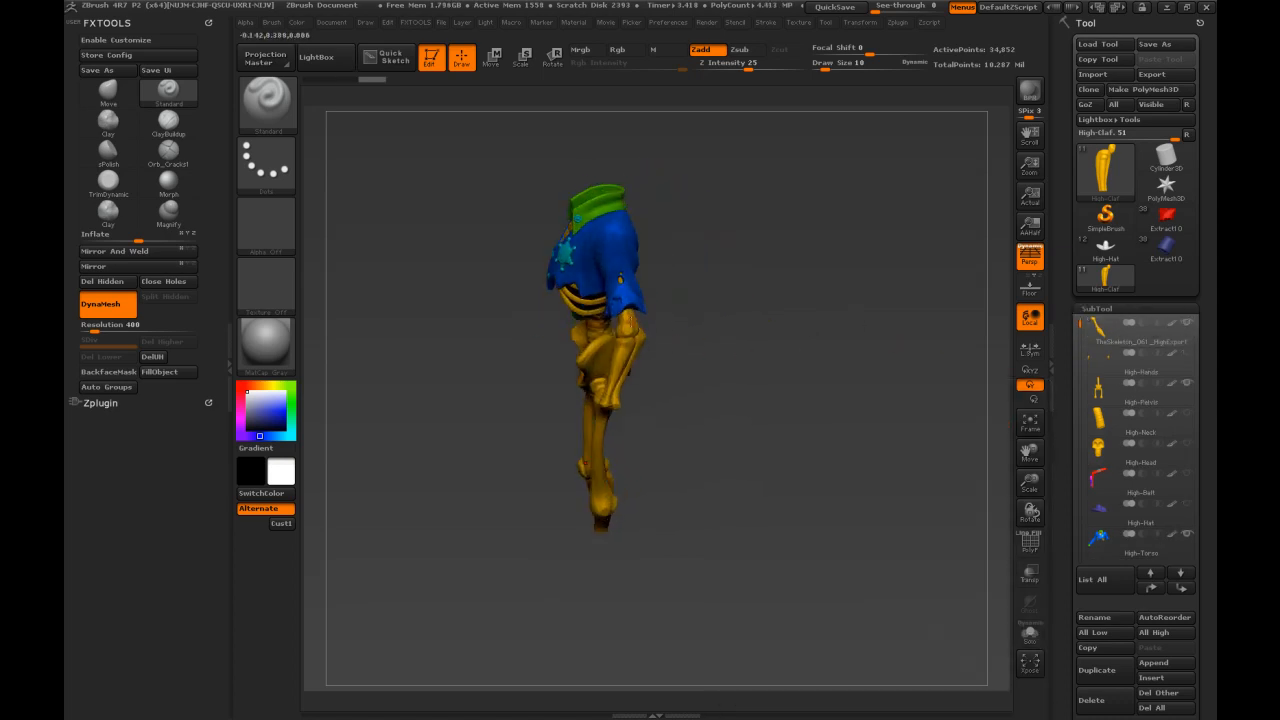
left_click_drag(727, 424, 817, 418)
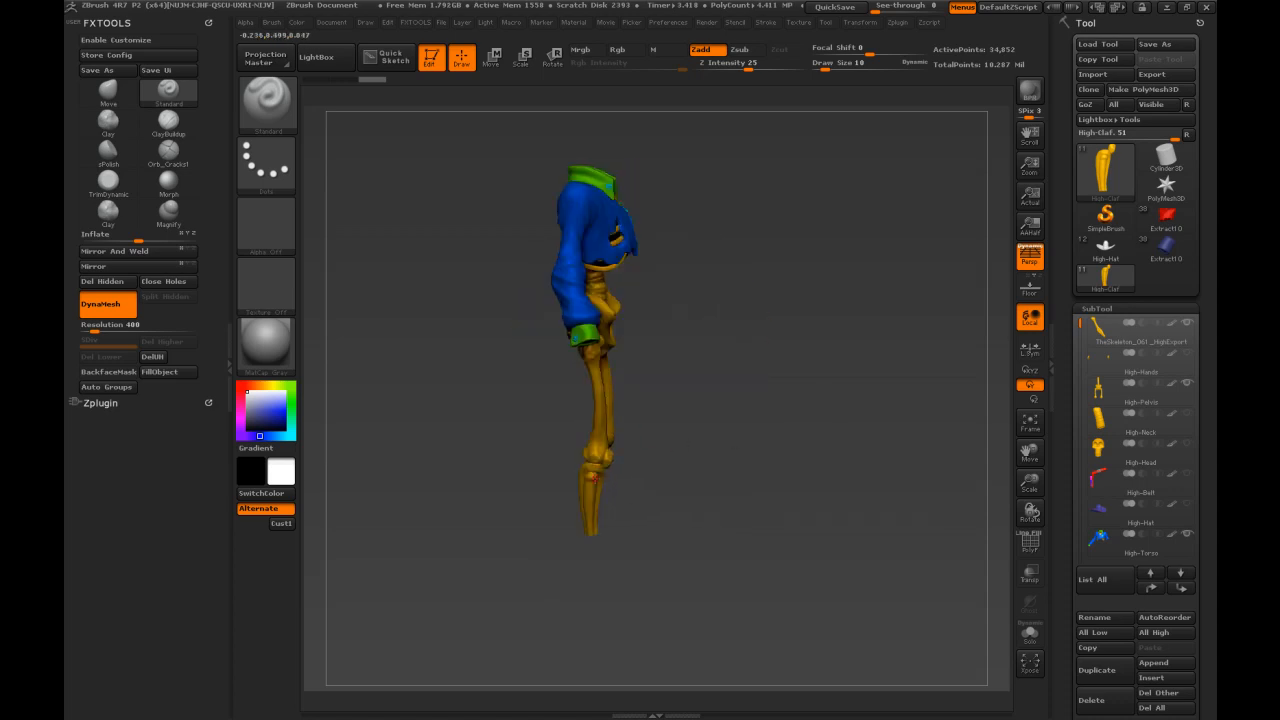
left_click_drag(712, 497, 657, 496)
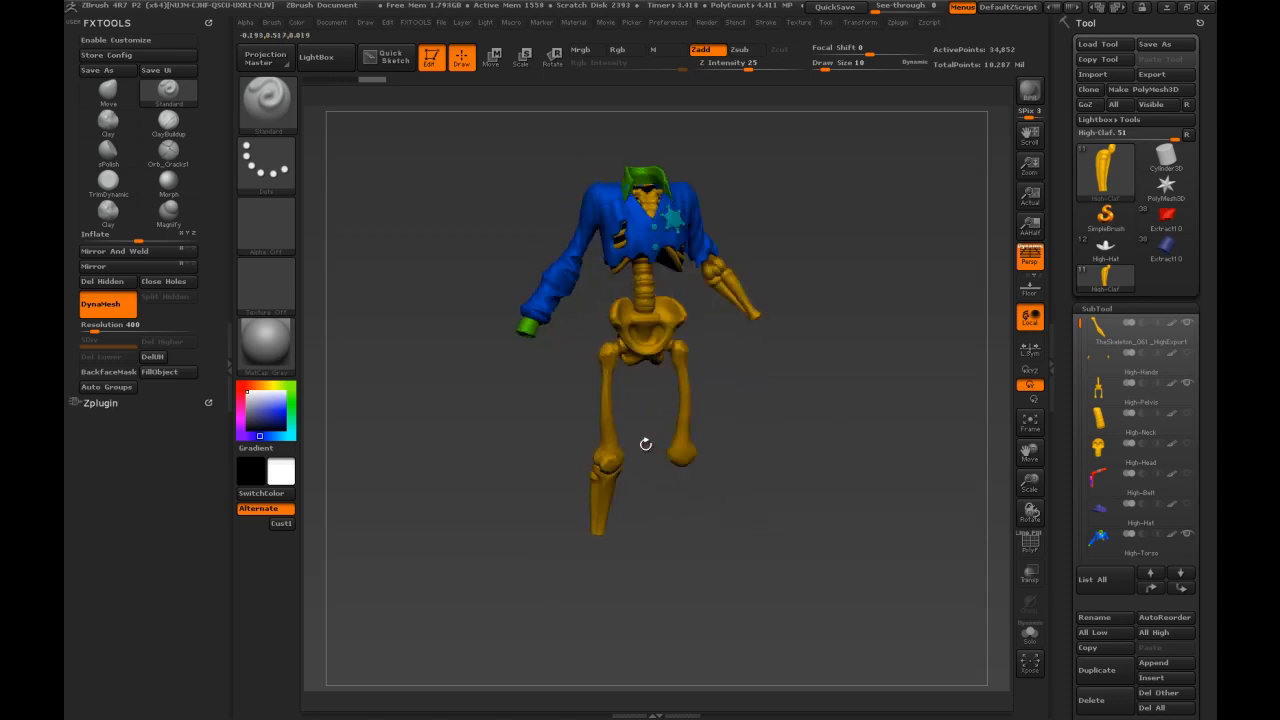
Make the High-Hands subtool visible and inspect where the hands meet the forearms.
left_click_drag(780, 491, 846, 481)
left_click(1187, 352)
left_click_drag(908, 378, 875, 260)
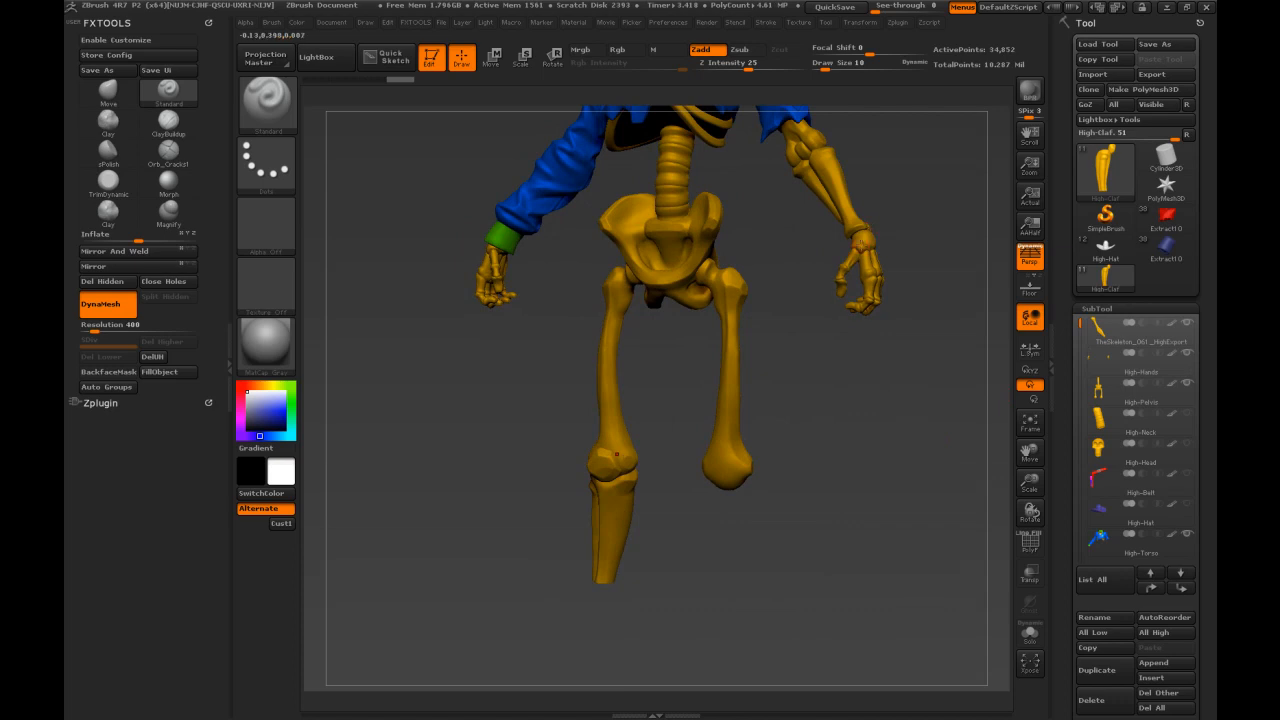
Try rotating the High-Hands subtool about the wrist with the transpose line, undo the rotation and return to Draw mode.
left_click(1092, 363)
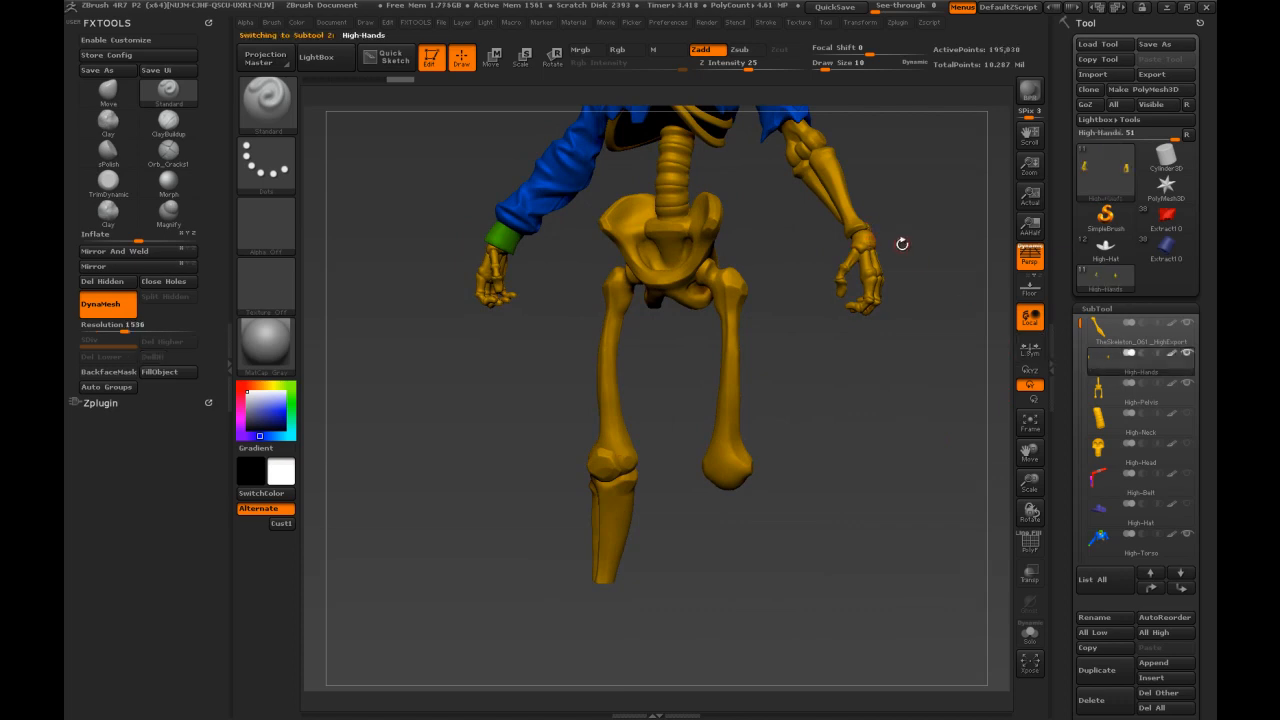
left_click(552, 57)
mouse_move(862, 237)
left_mouse_down()
mouse_move(934, 230)
mouse_move(941, 253)
mouse_move(940, 206)
mouse_move(927, 239)
mouse_move(933, 203)
left_mouse_up()
key("ctrl+z")
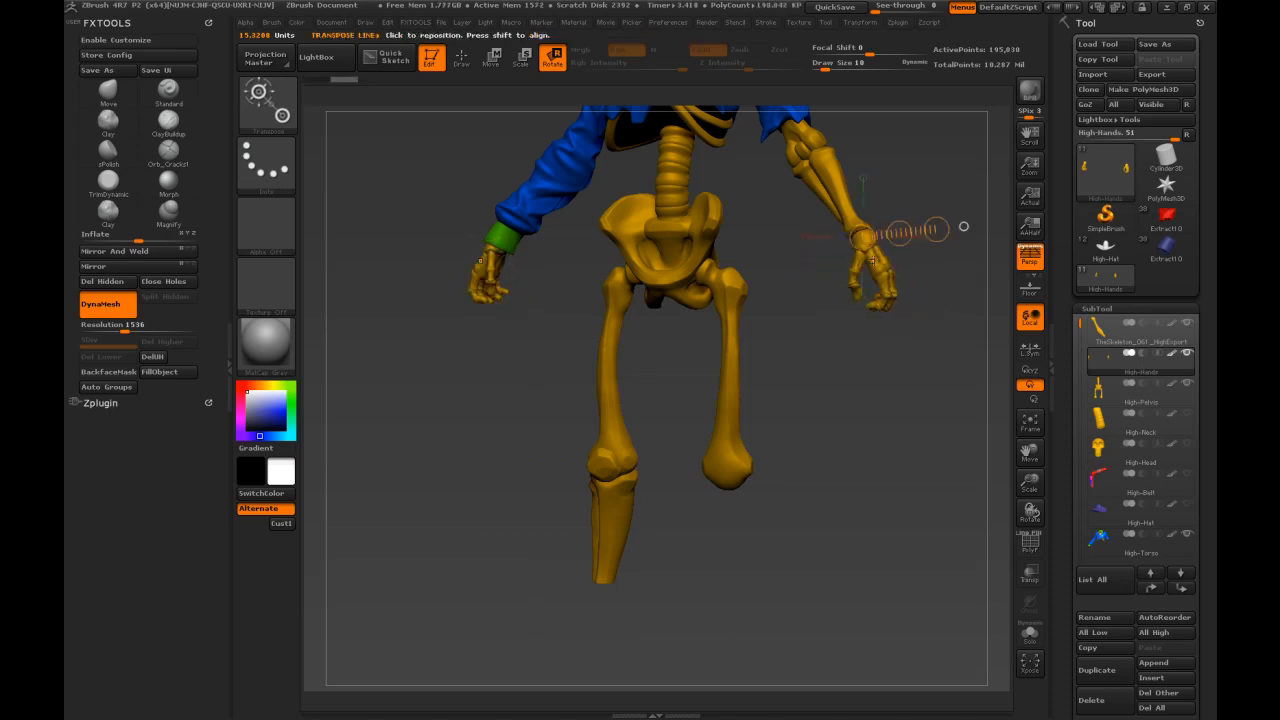
key("ctrl+z")
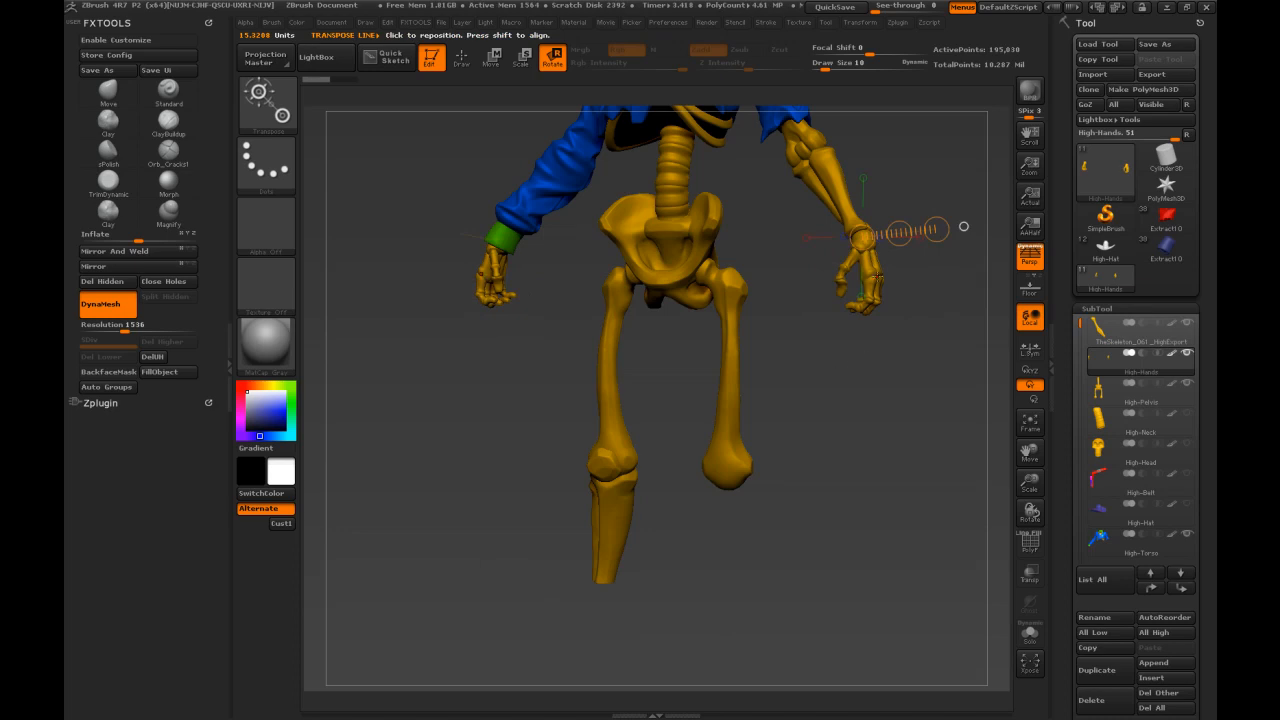
left_click_drag(906, 371, 853, 265)
left_click_drag(853, 405, 908, 429)
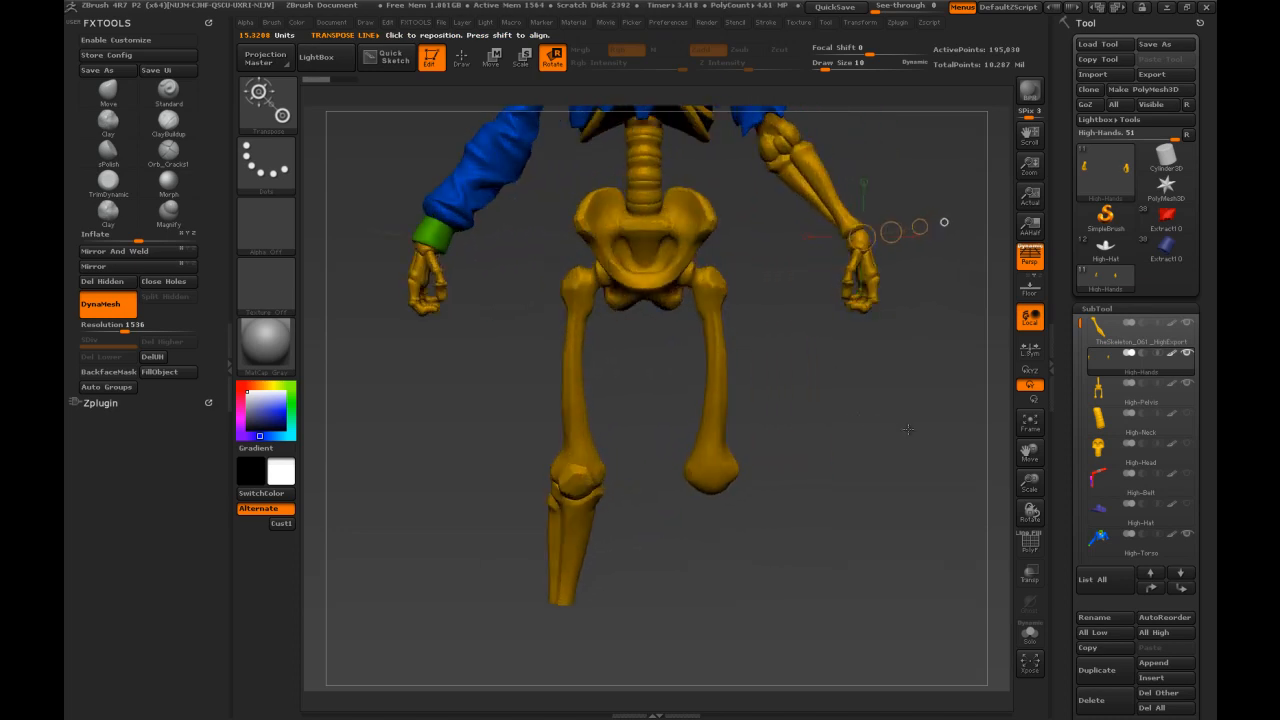
left_click(462, 58)
Bring the whole partial skeleton into view and select the forearm subtool TheSkeleton_061_HighExport.
mouse_move(838, 371)
left_mouse_down("alt")
mouse_move(805, 263)
mouse_move(818, 215)
left_mouse_up("alt")
left_click_drag(921, 108, 812, 345, "alt")
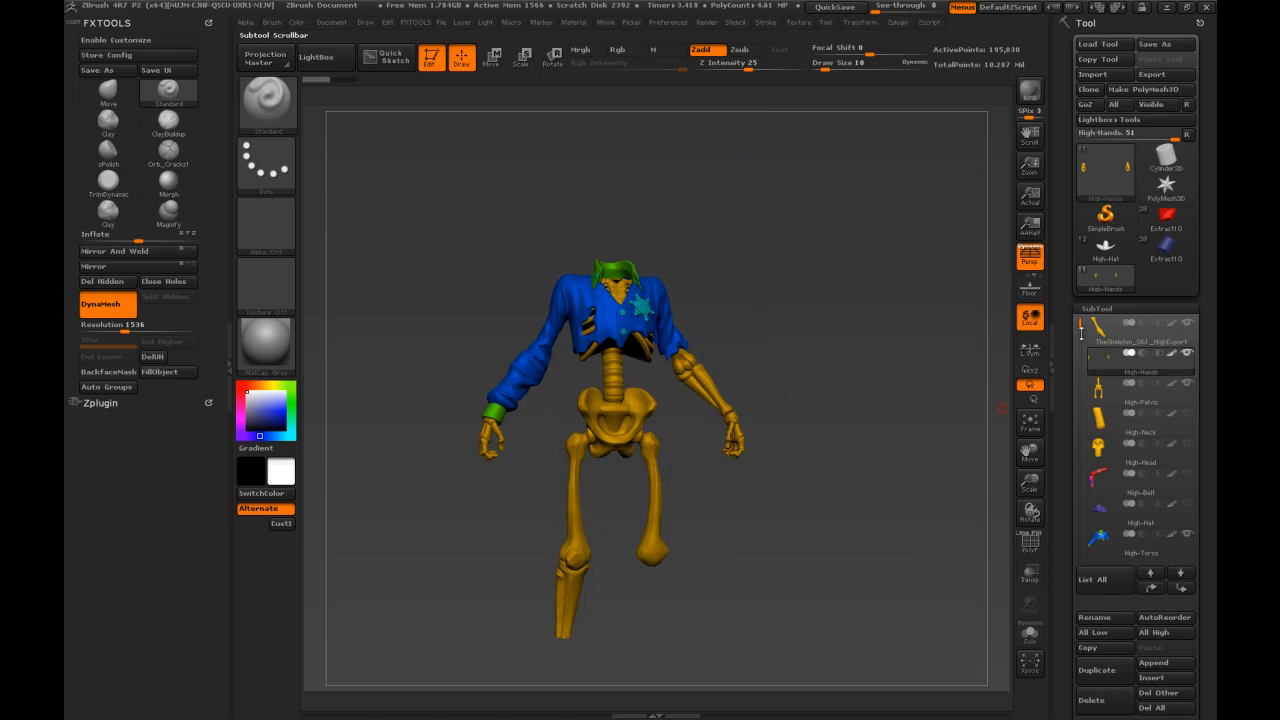
left_click_drag(1079, 326, 1067, 286)
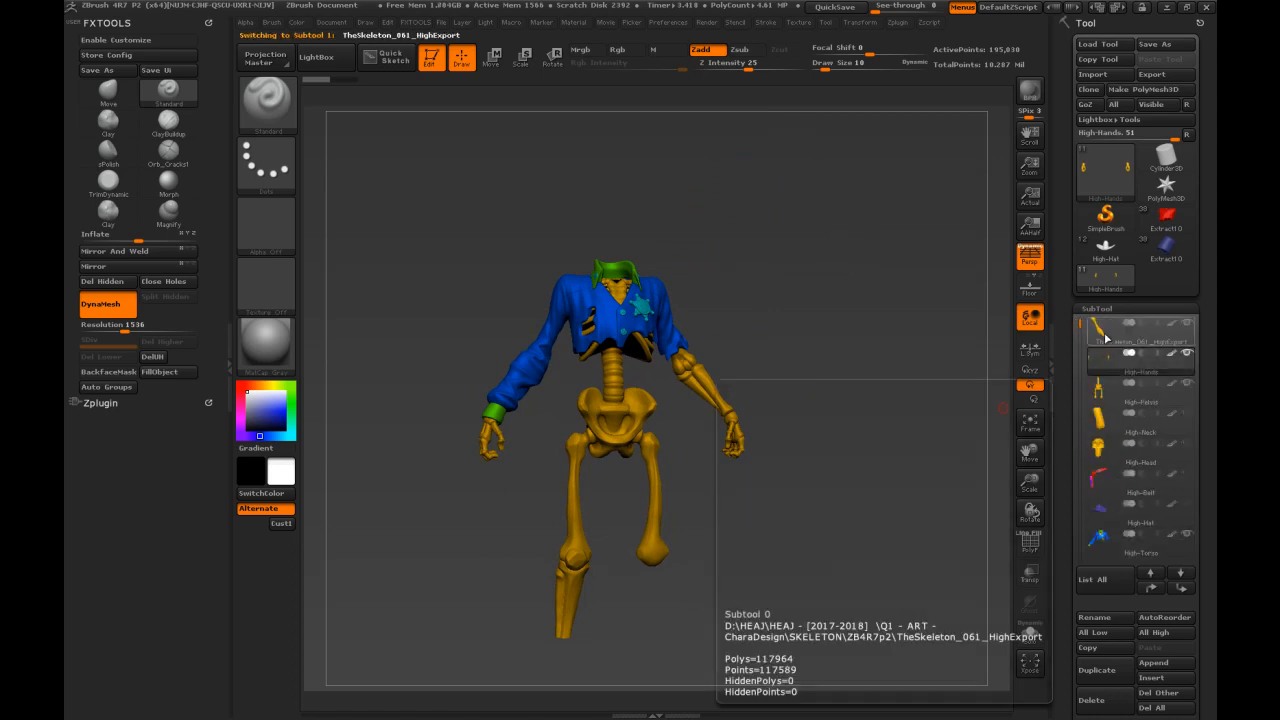
left_click(1114, 336)
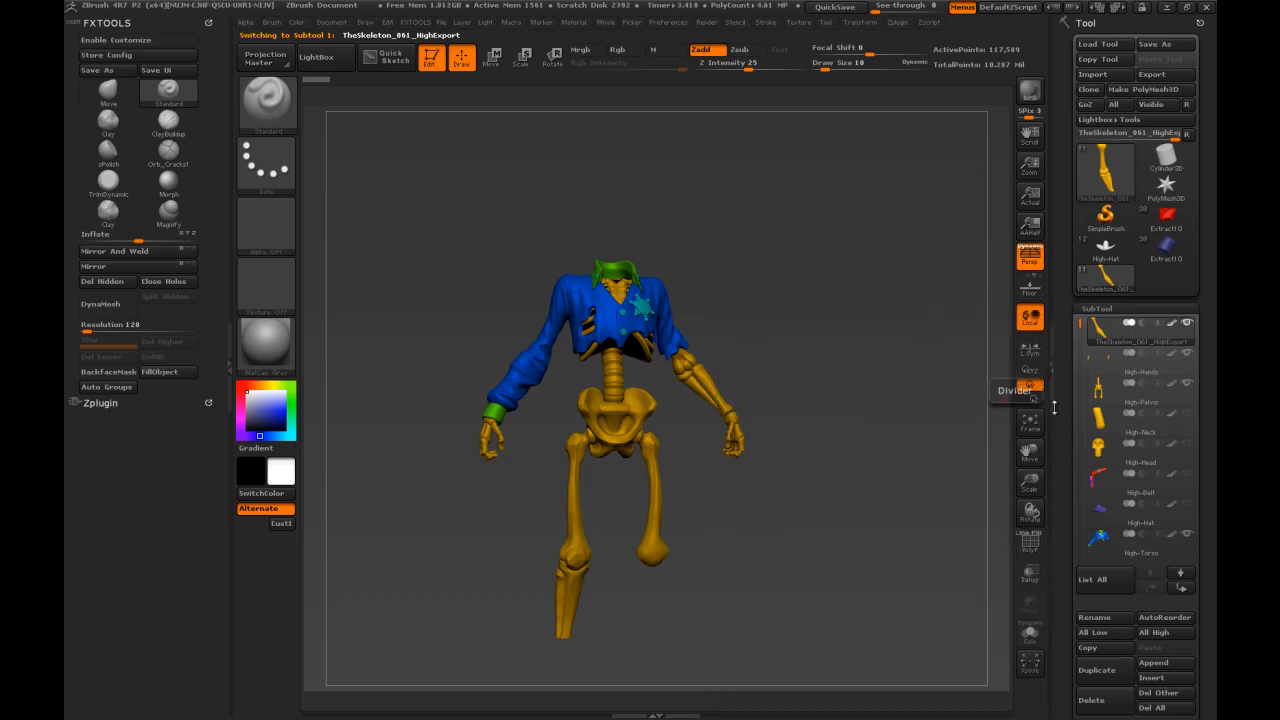
Select the High-Hands subtool and check the exported part names, including High-Arm and High-Torso, in the SKELETON Baking folder without exporting the mesh.
left_click(1124, 371)
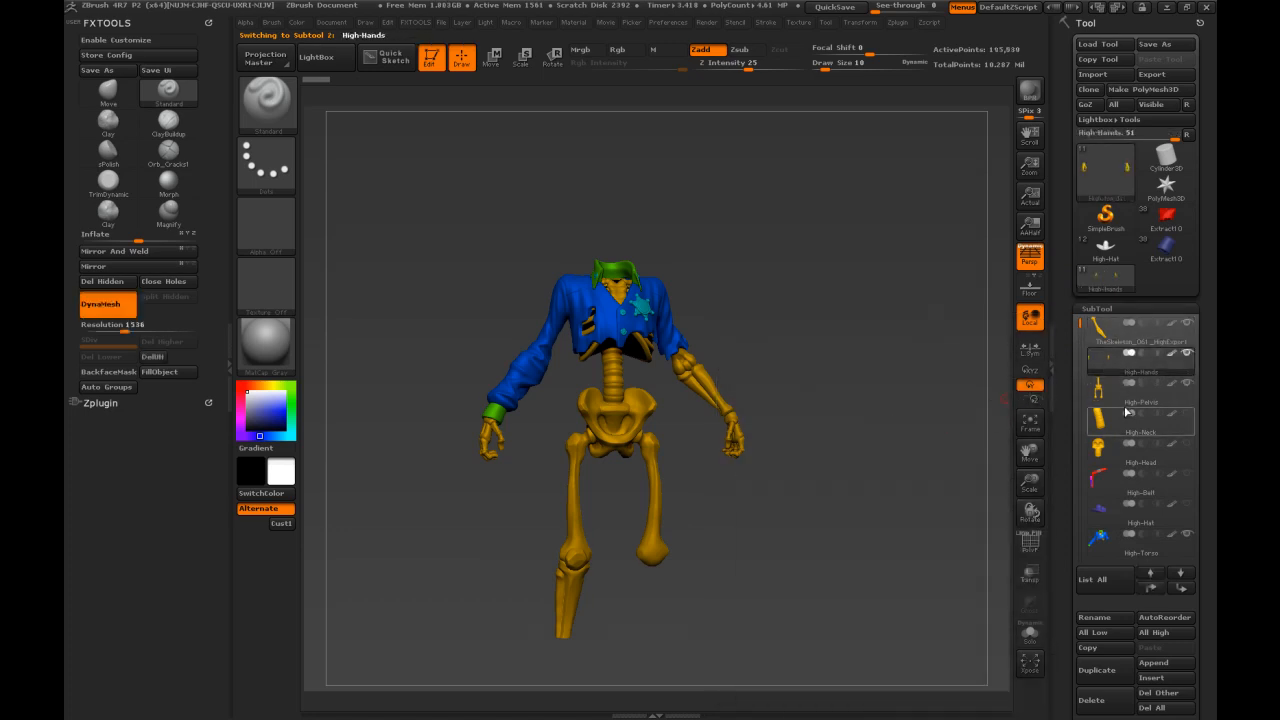
left_click(1151, 76)
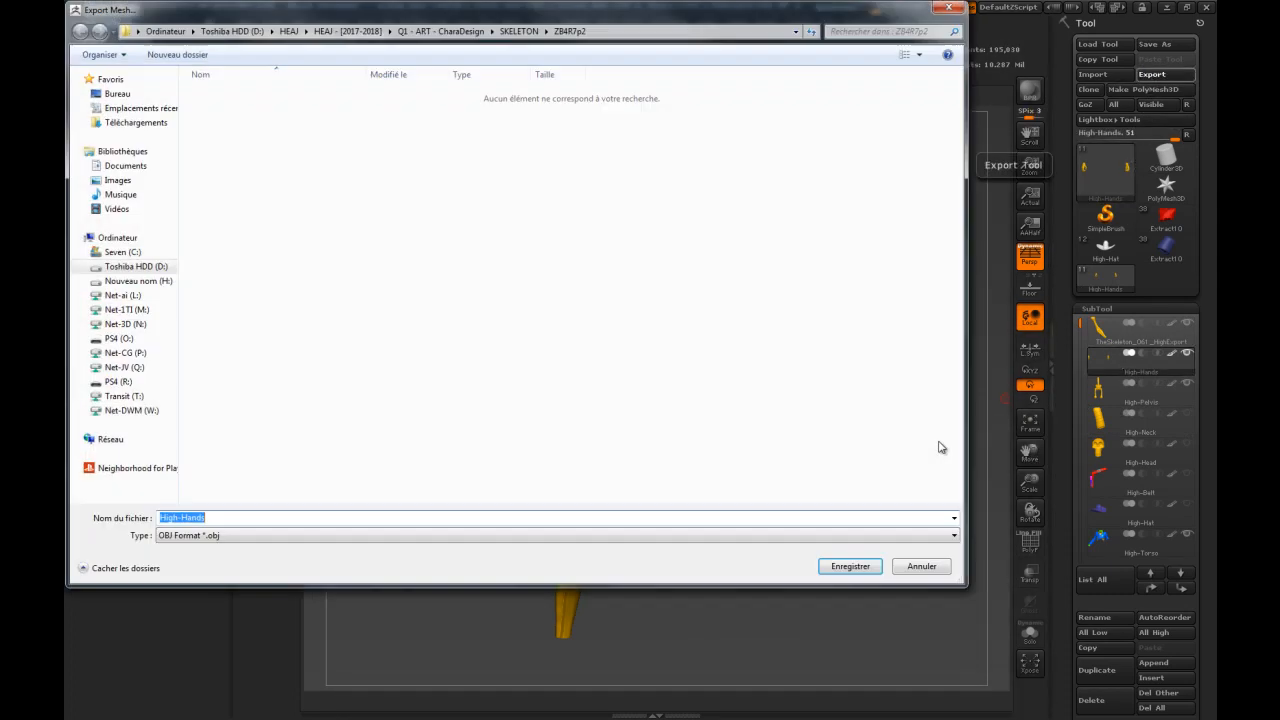
left_click(530, 31)
left_click(212, 98)
double_click(212, 98)
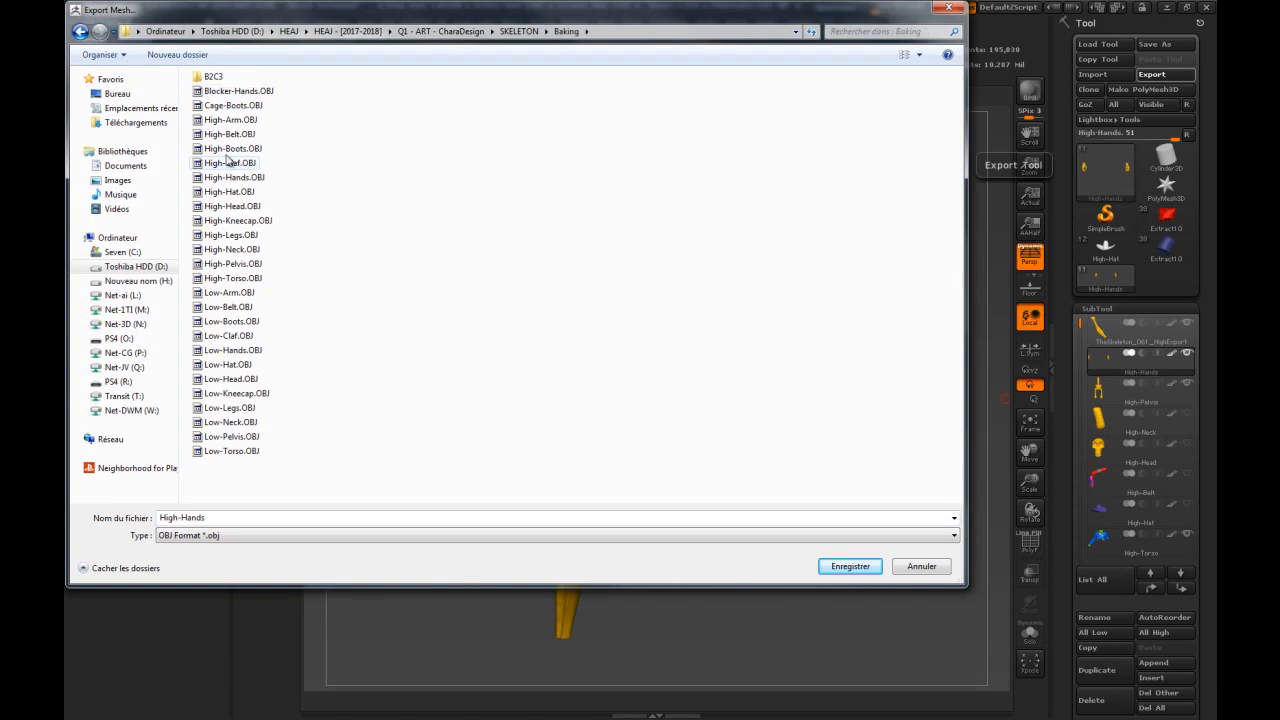
left_click(218, 119)
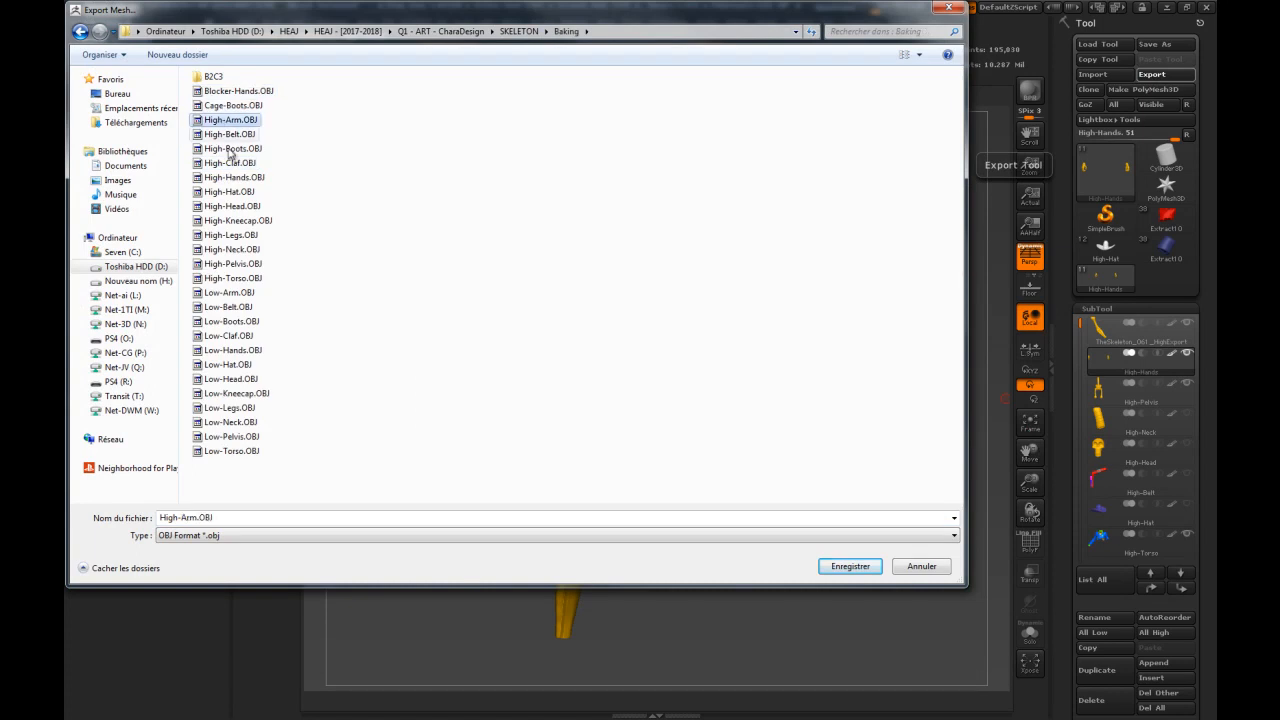
left_click(230, 278)
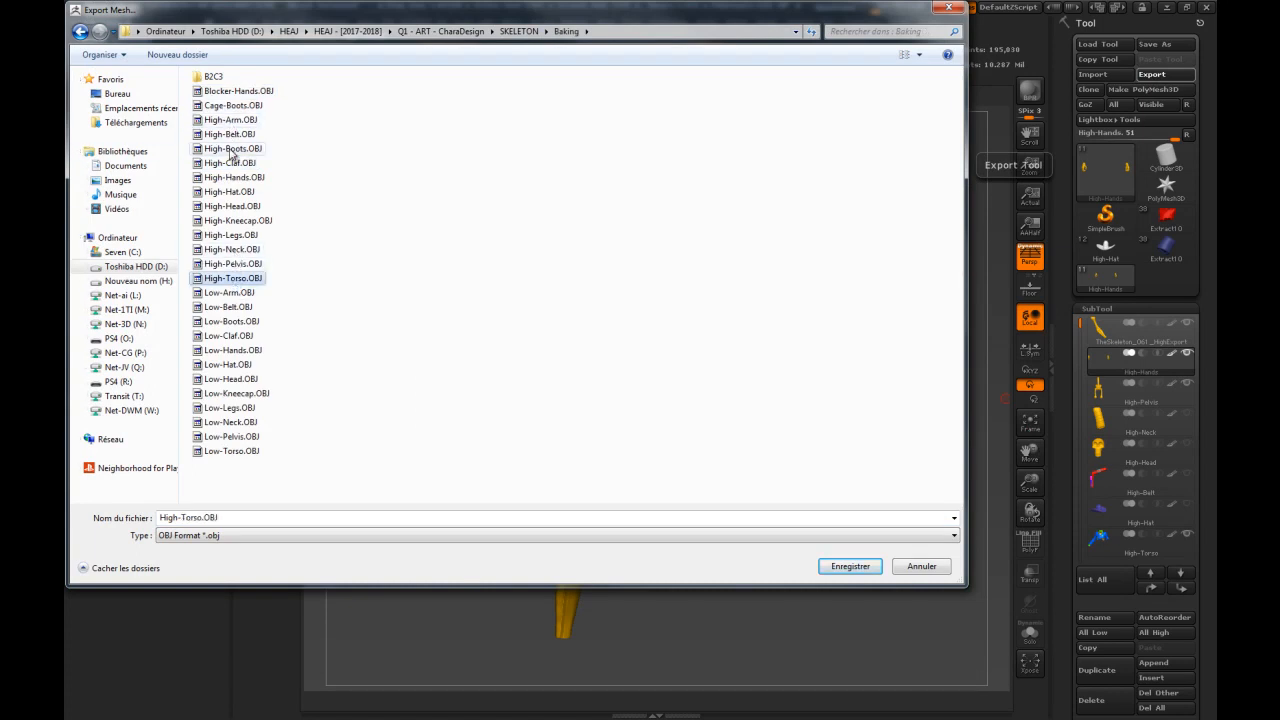
left_click(946, 9)
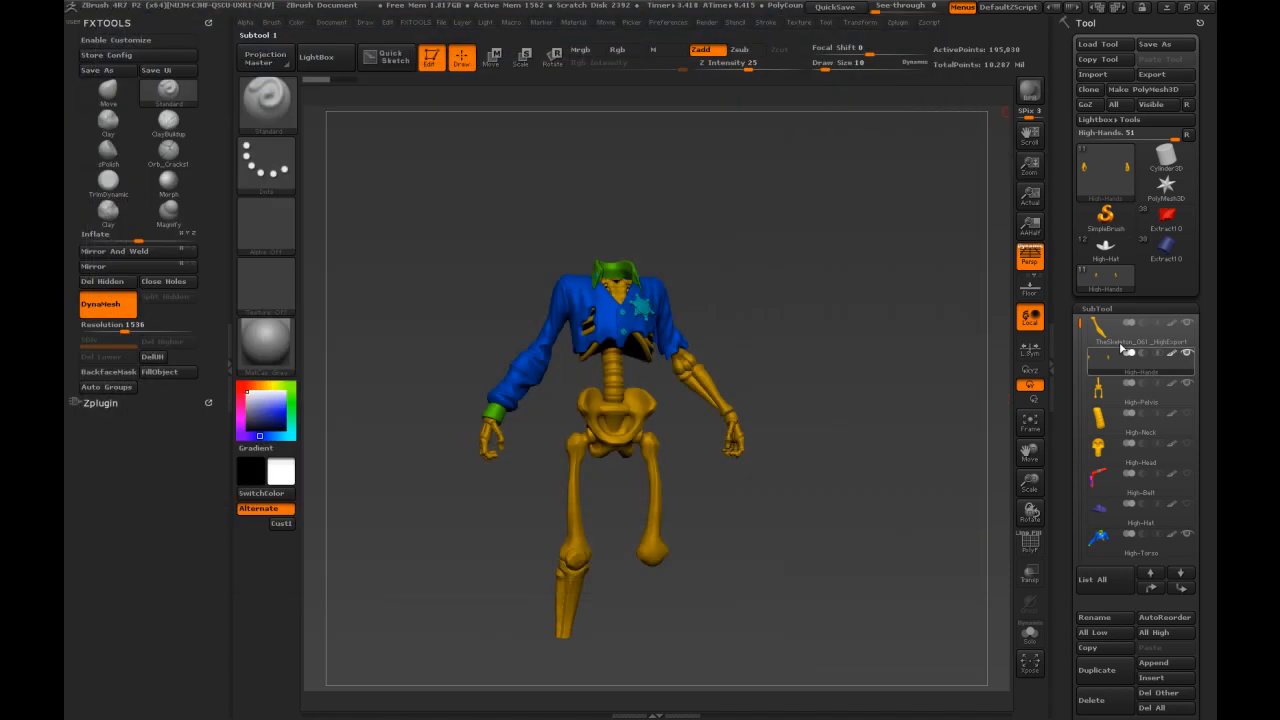